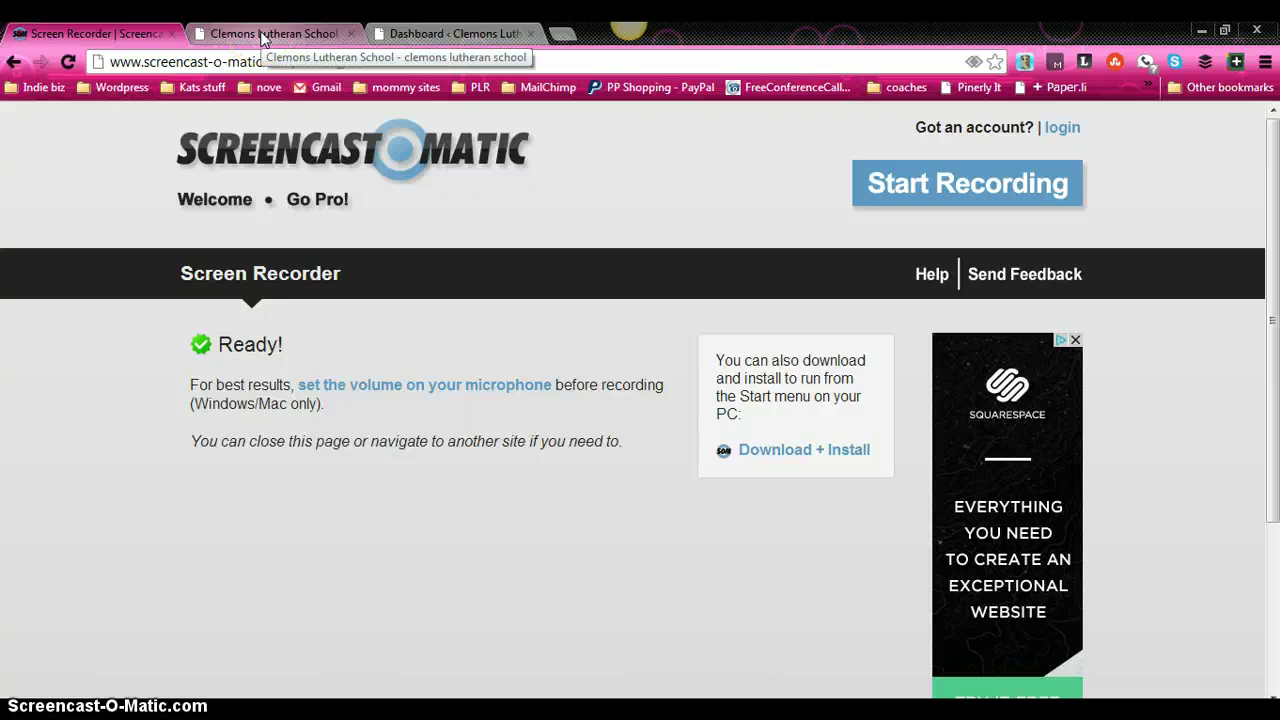
Step: Switch to the Clemons Lutheran School site tab to view its homepage and two-row header menu
click(264, 38)
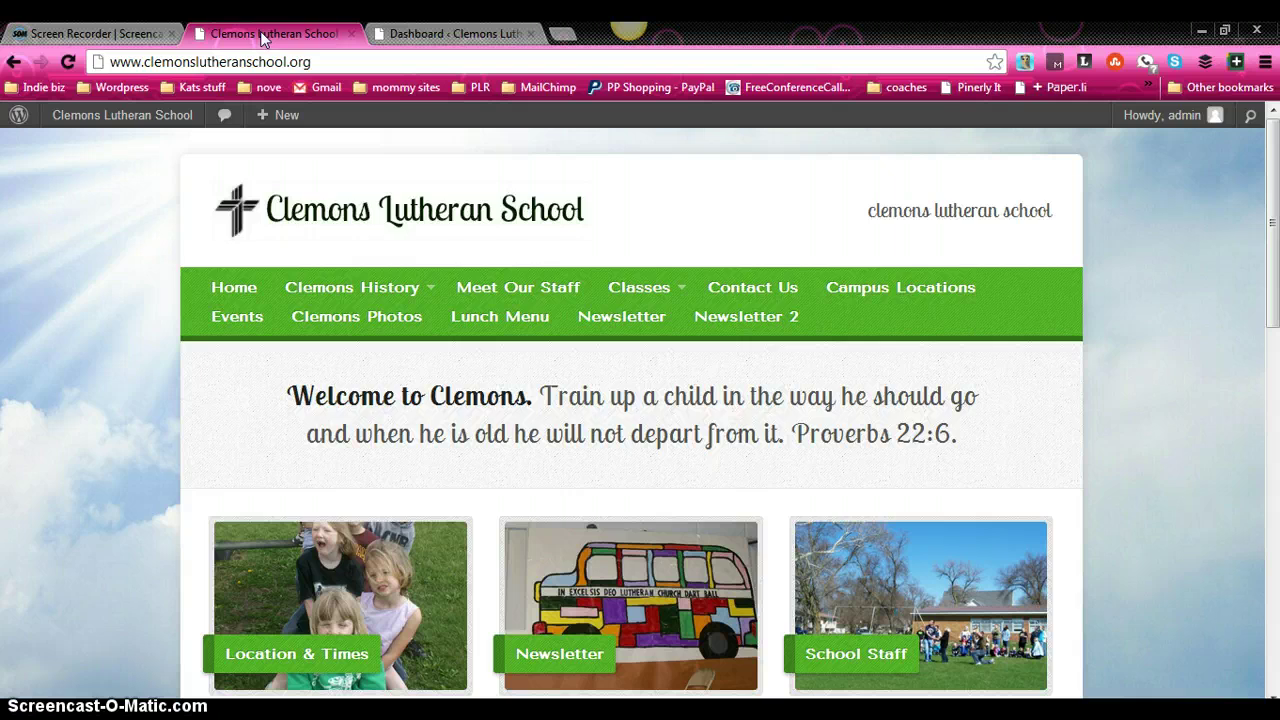
click(260, 36)
click(250, 30)
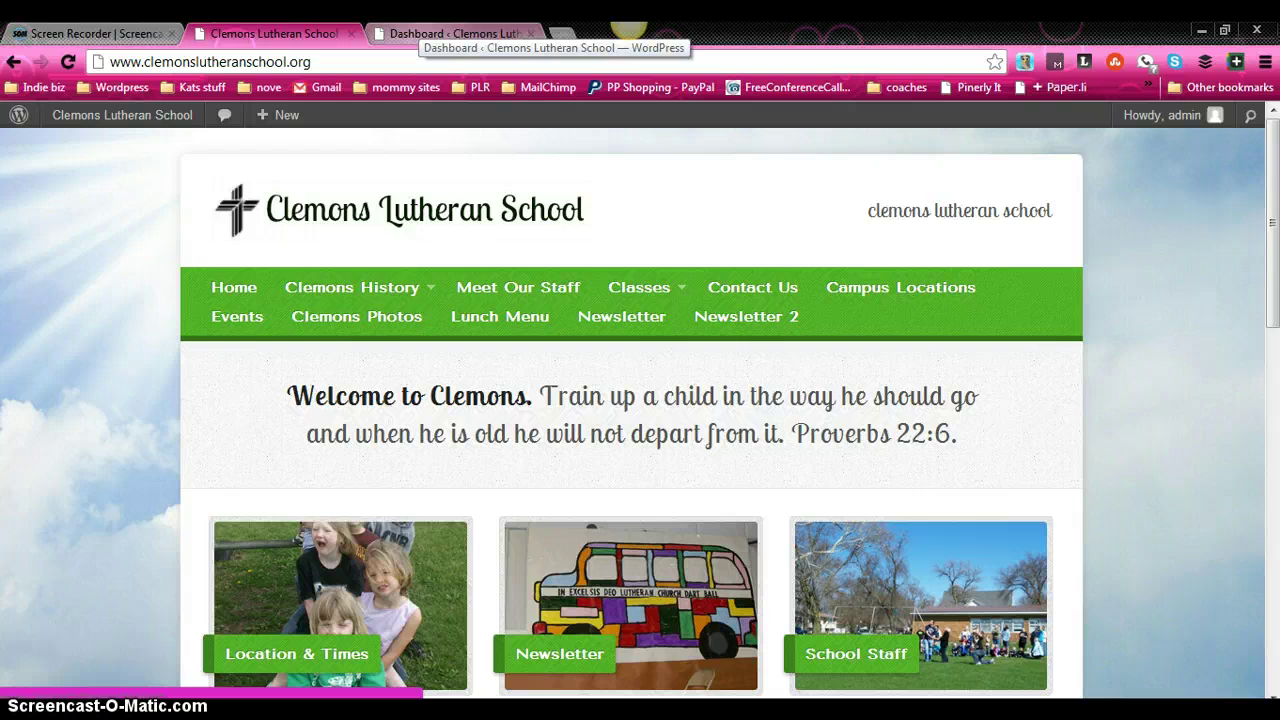
Step: From the WordPress dashboard, open Blog Posts and then its Categories page
click(450, 33)
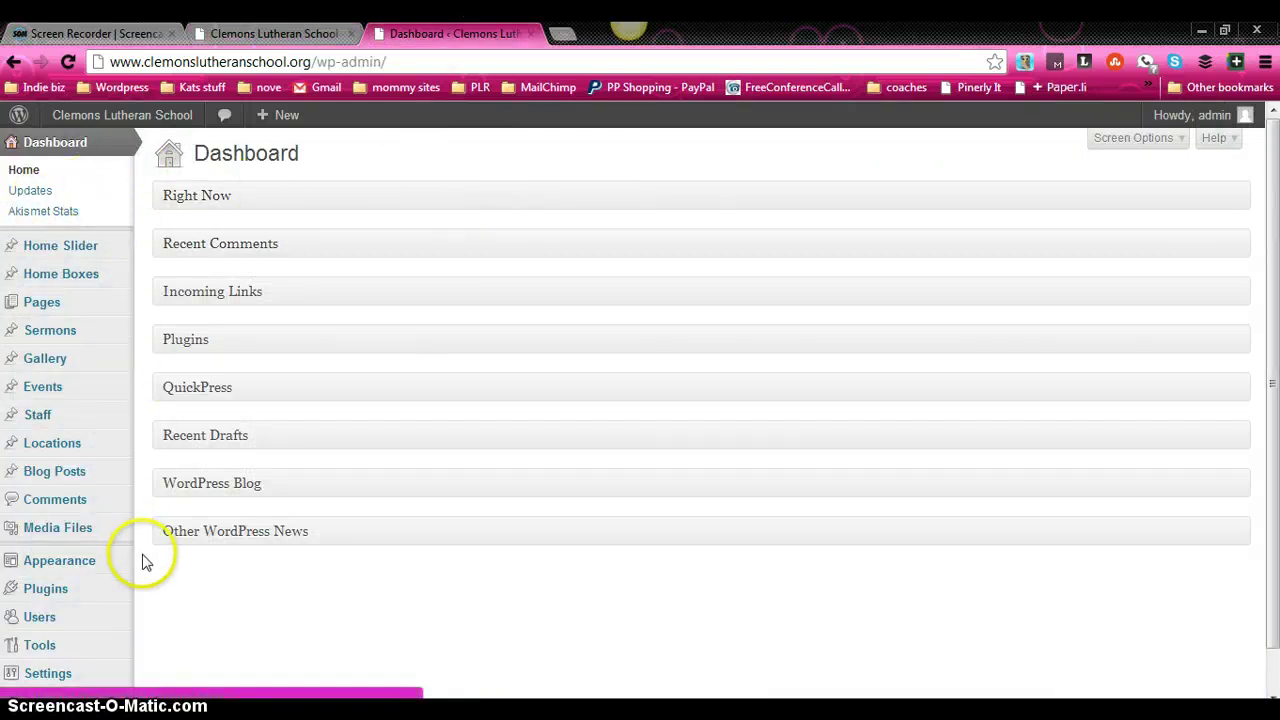
mouse_move(78, 478)
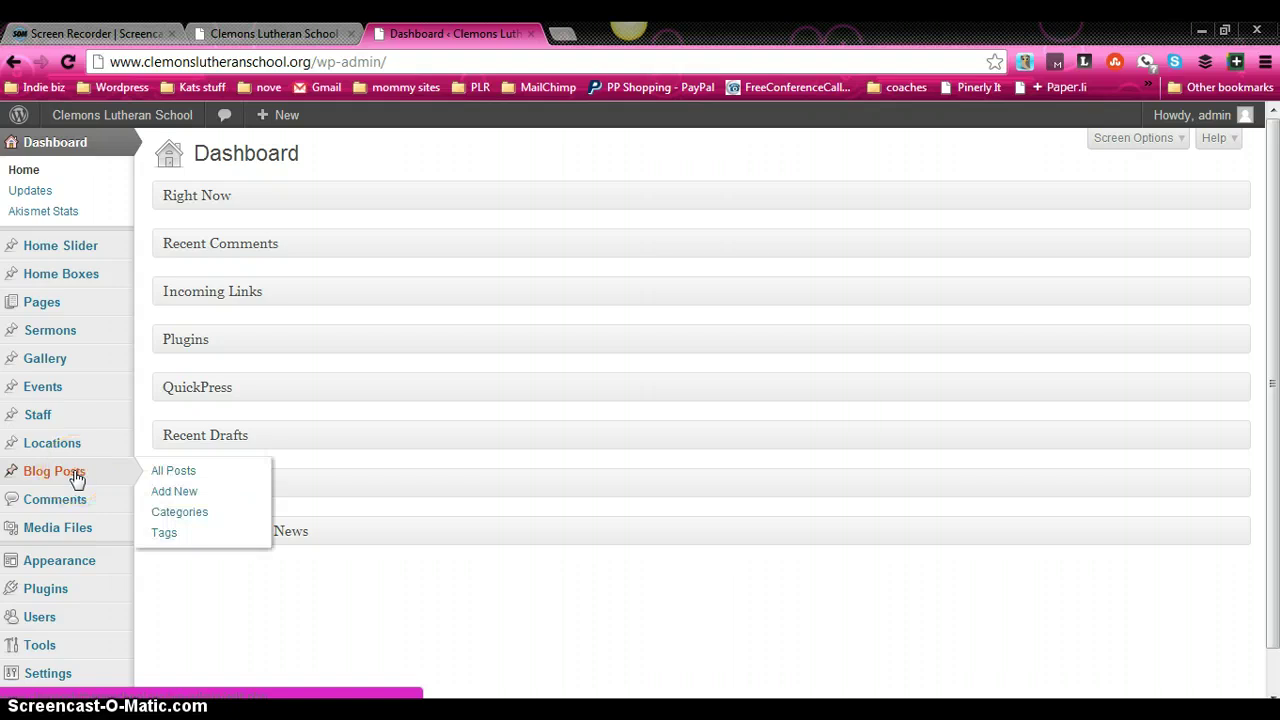
click(103, 474)
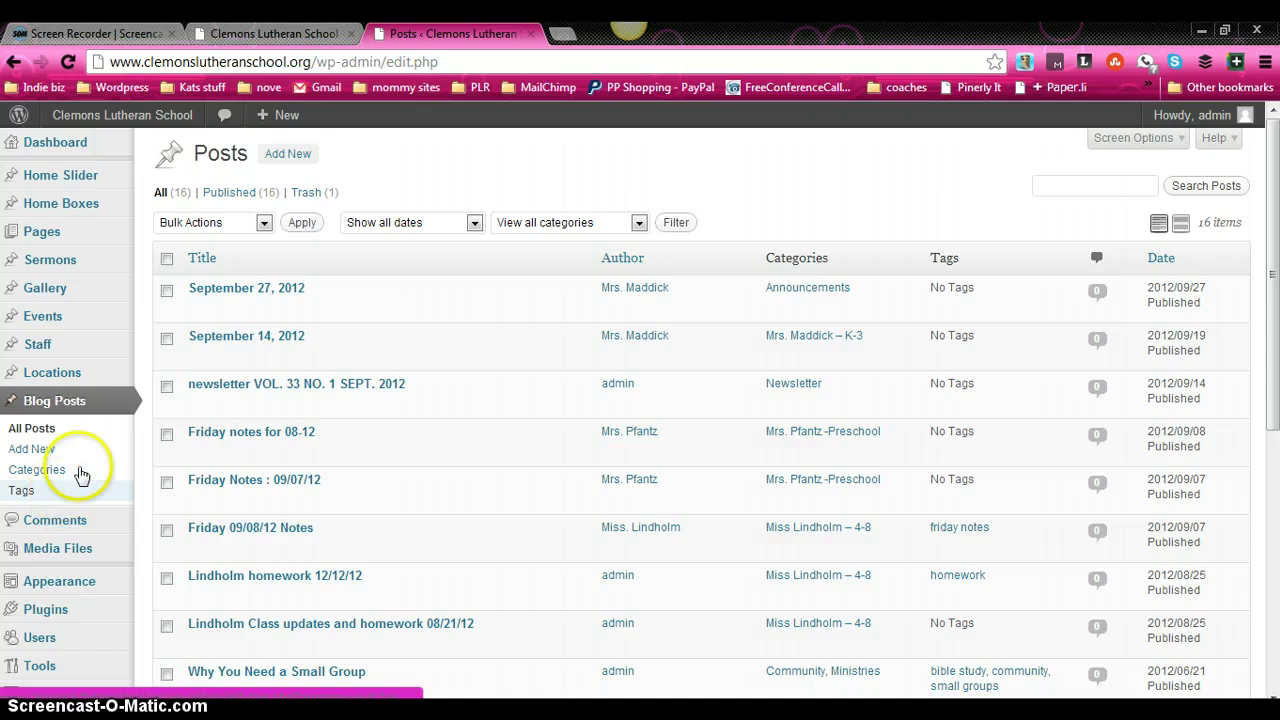
click(81, 471)
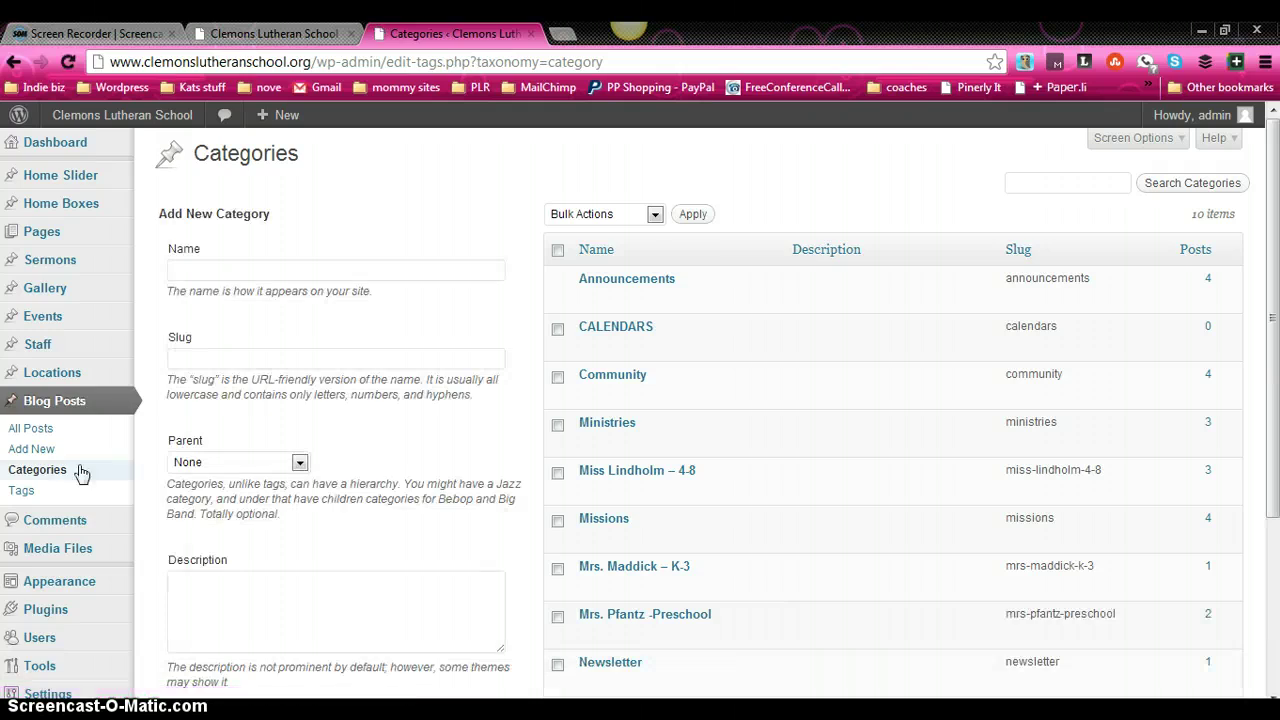
Step: Scroll through the category list (Announcements, CALENDARS, Newsletter), then go back to the school homepage tab
scroll(1275, 220, down, 2)
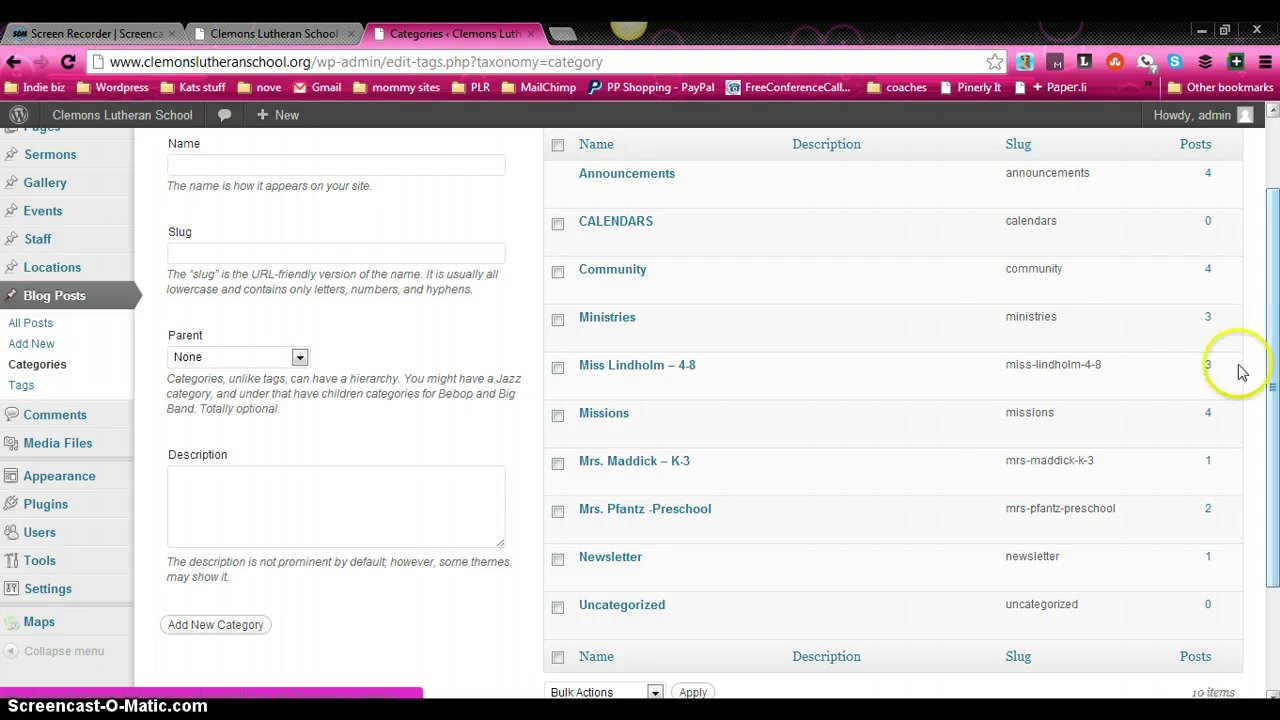
mouse_move(609, 520)
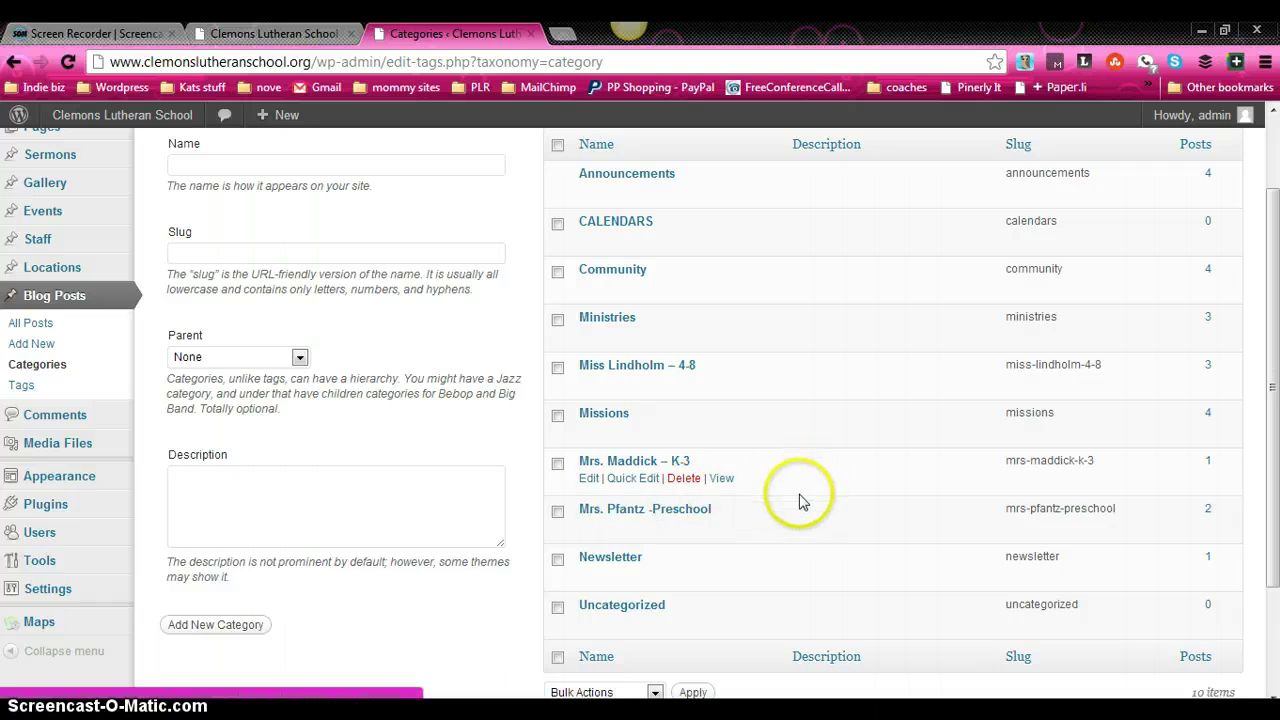
click(270, 33)
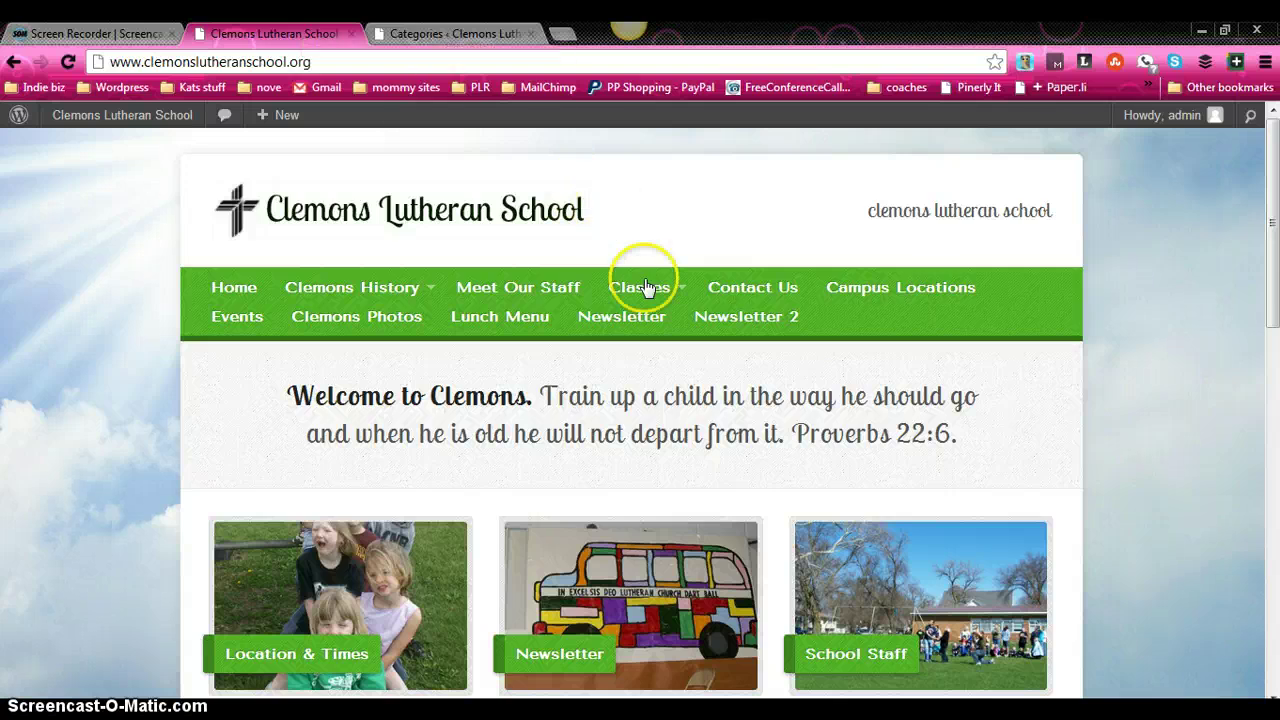
Step: Open the Classes > preschool page, scroll through its posts, then return to the Categories admin tab
mouse_move(651, 286)
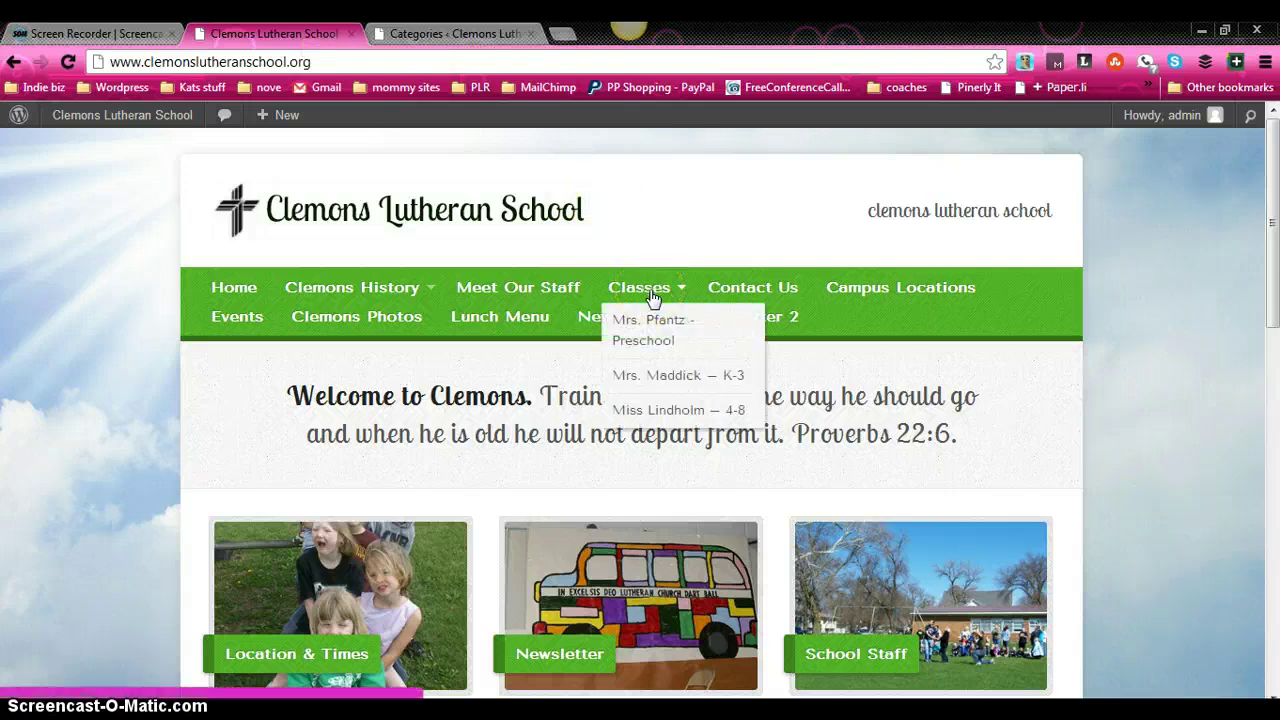
click(683, 288)
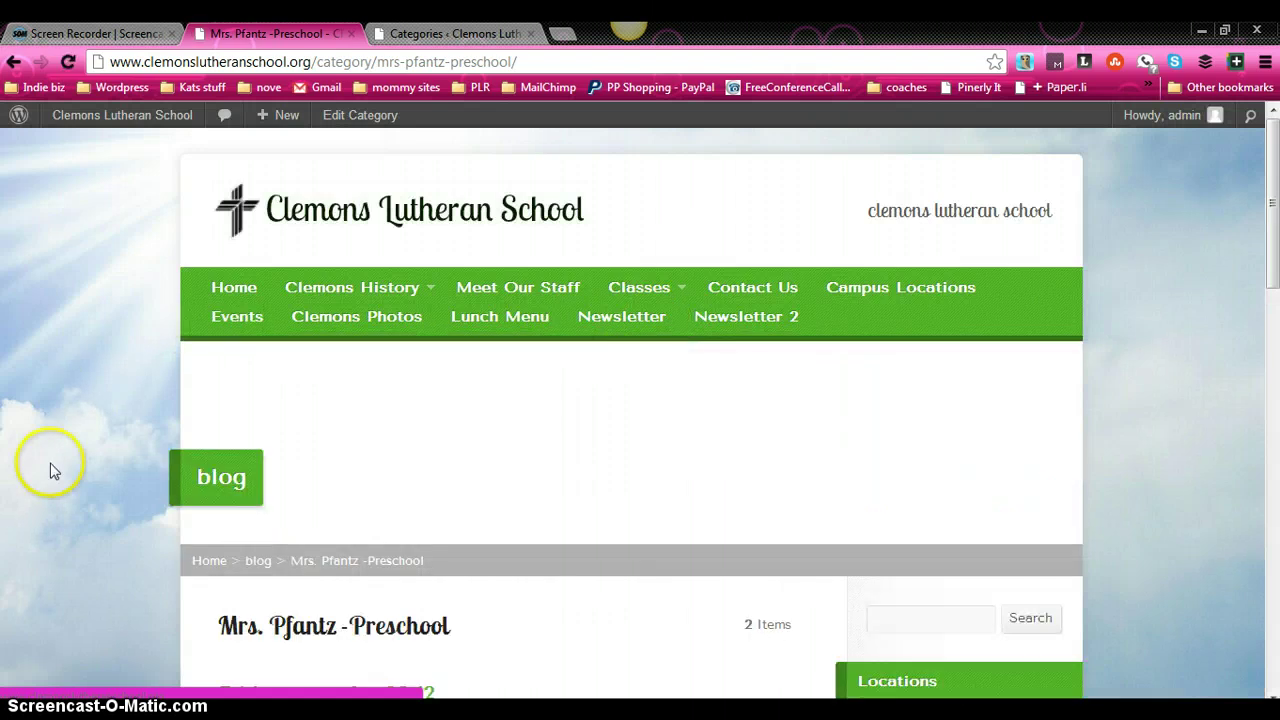
scroll(103, 436, down, 4)
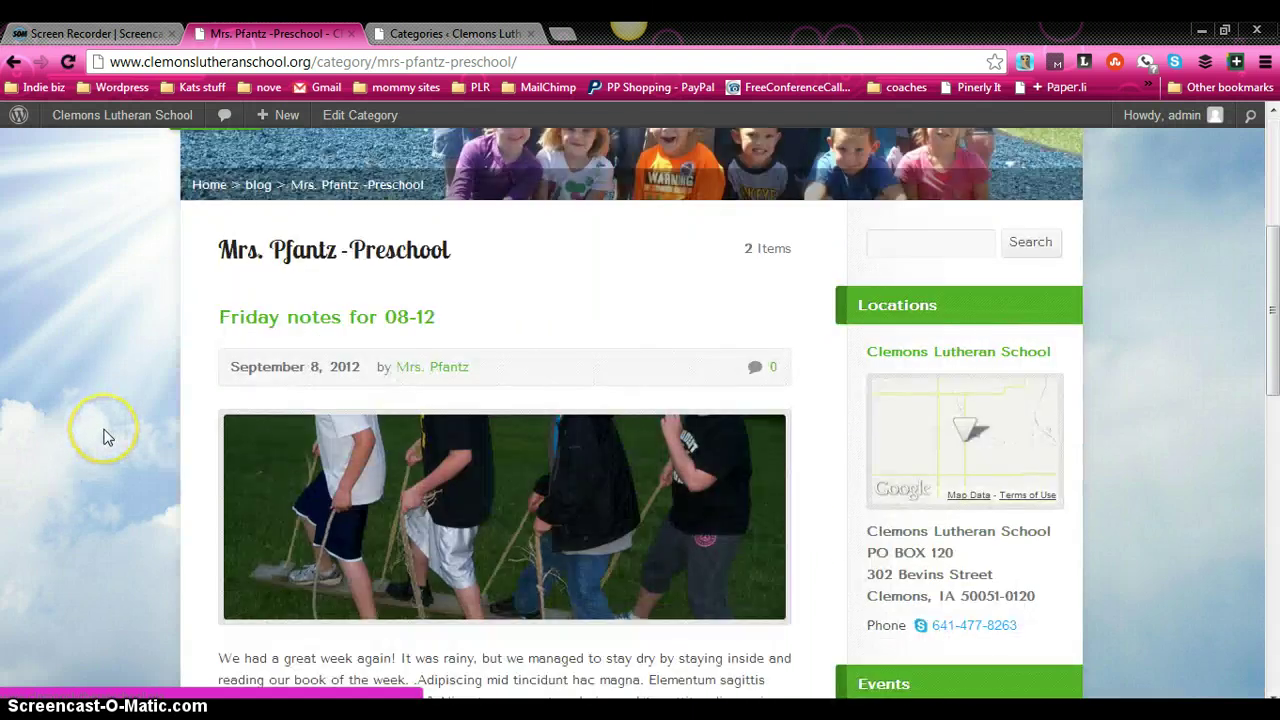
scroll(128, 425, down, 5)
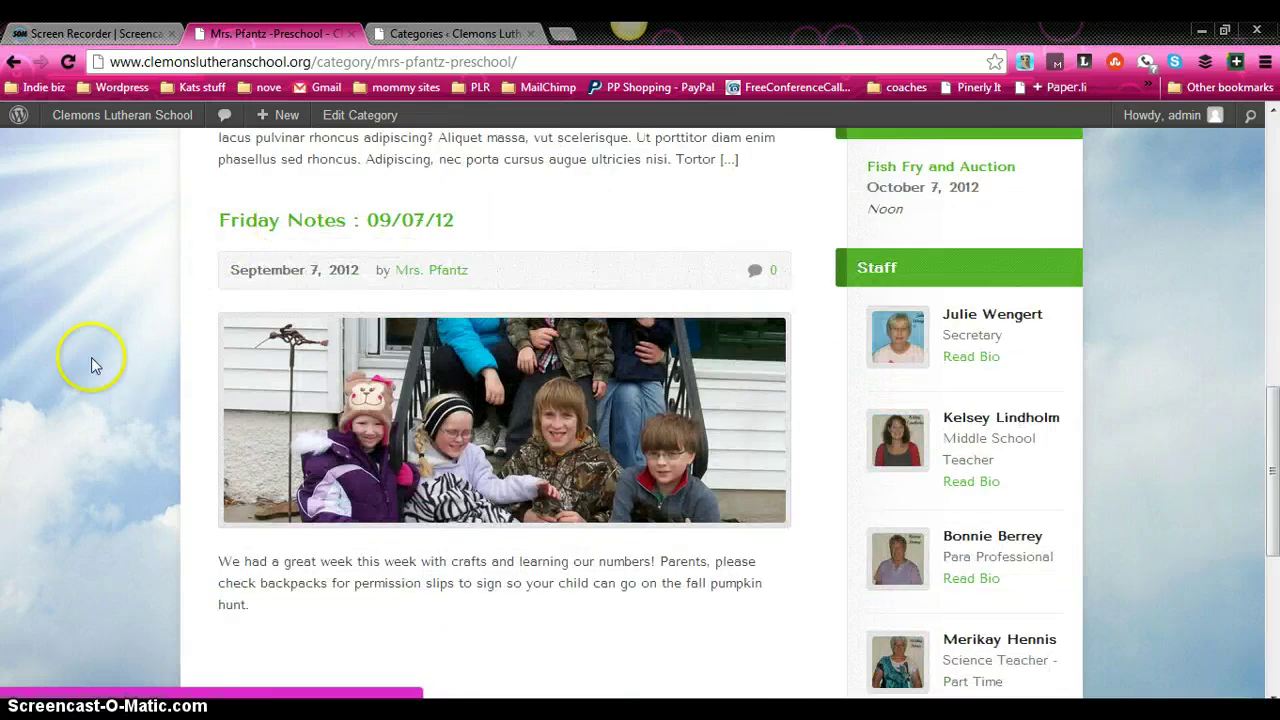
scroll(91, 357, down, 3)
scroll(97, 368, up, 6)
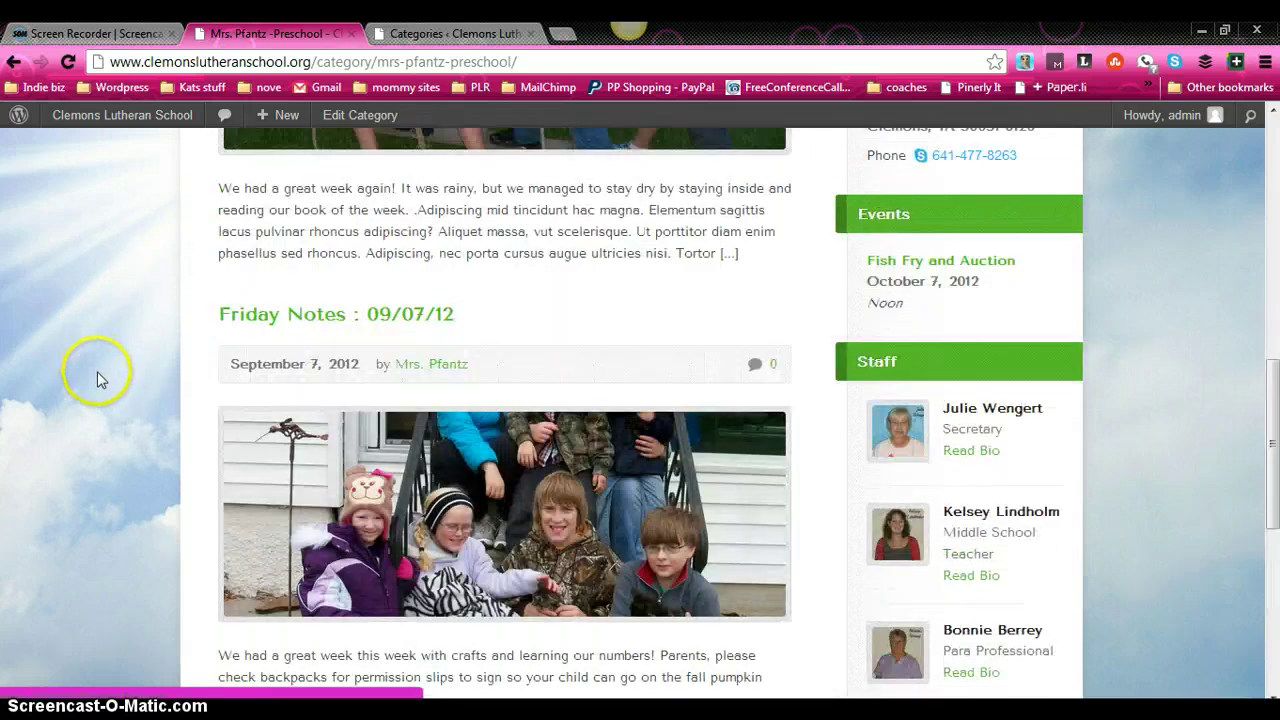
scroll(282, 140, up, 1)
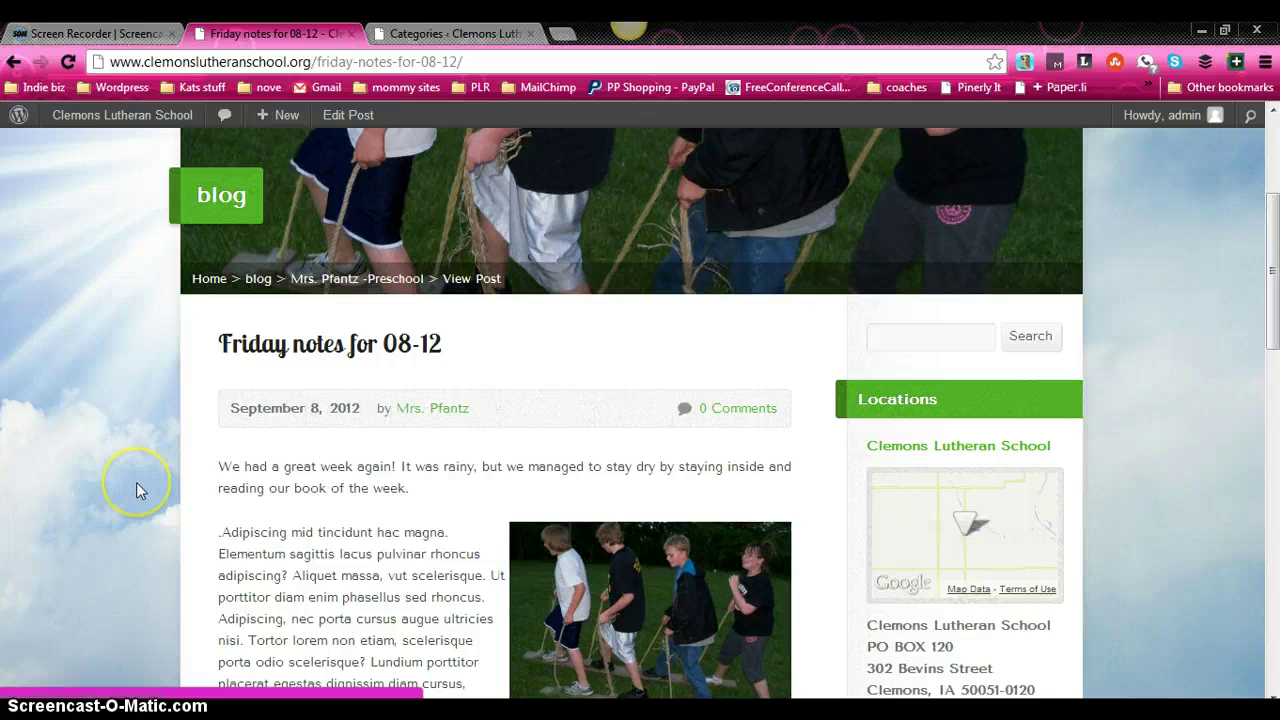
scroll(136, 482, down, 5)
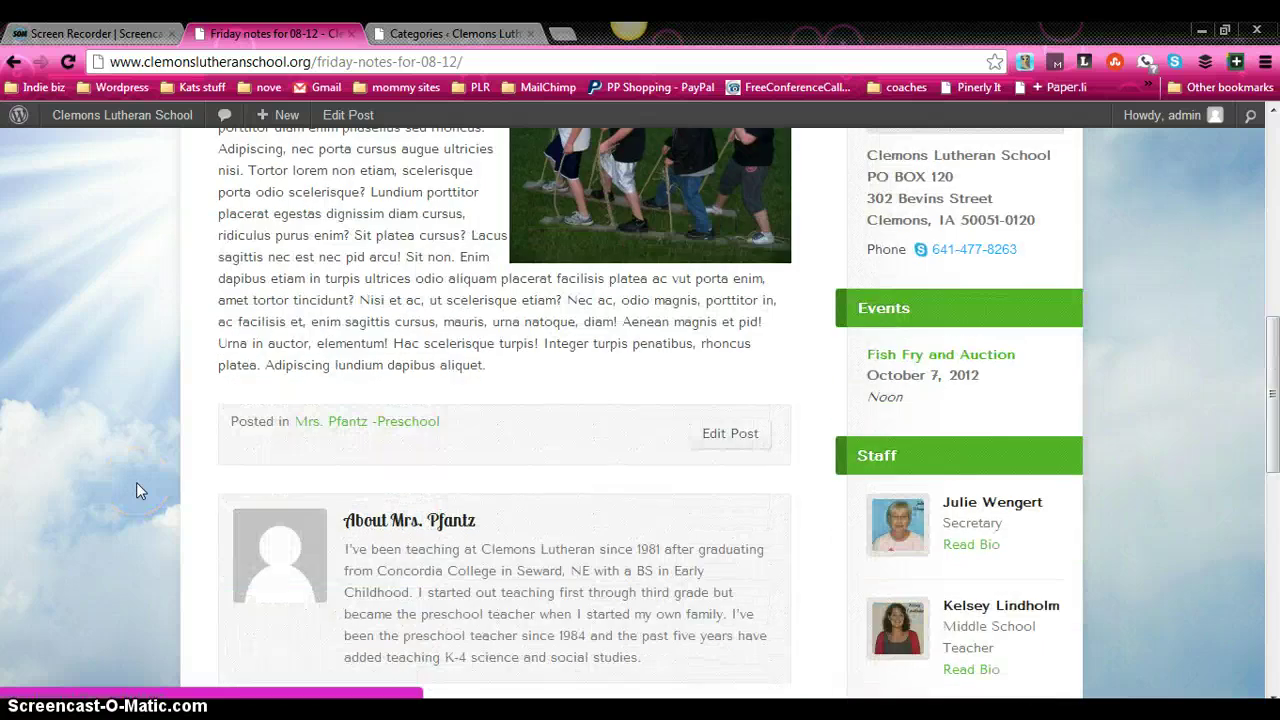
scroll(138, 489, up, 4)
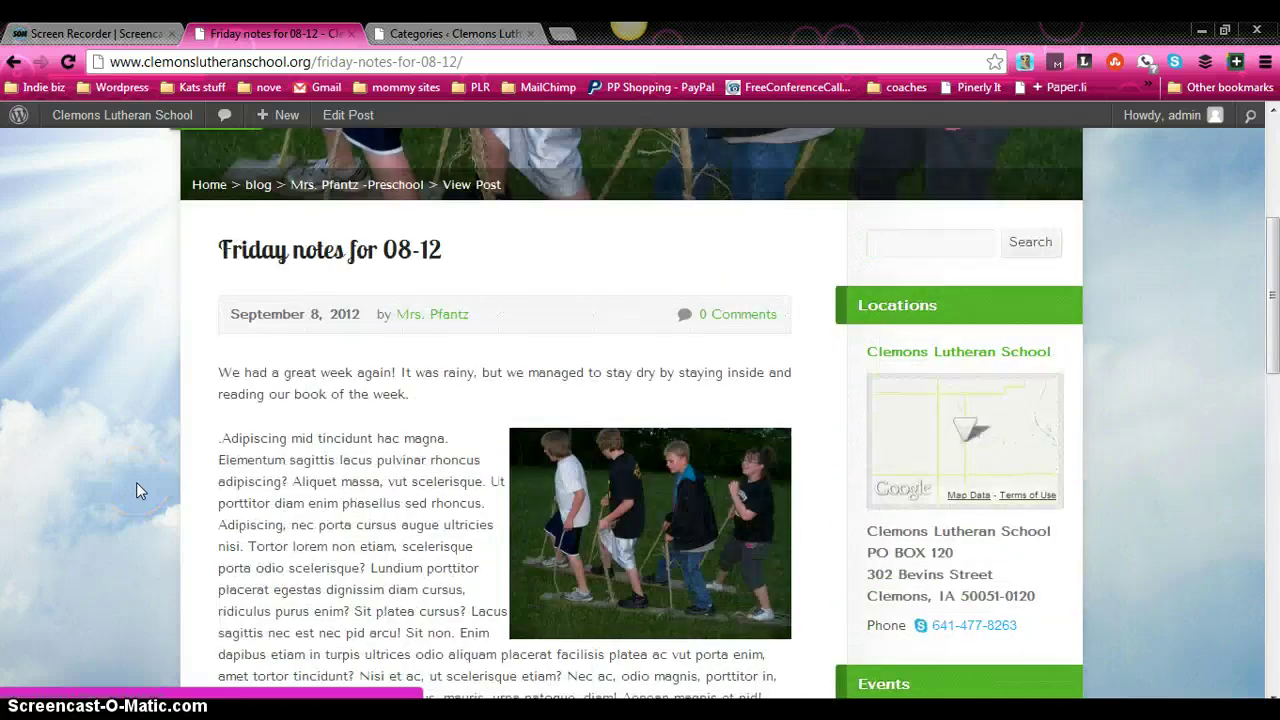
scroll(139, 490, up, 3)
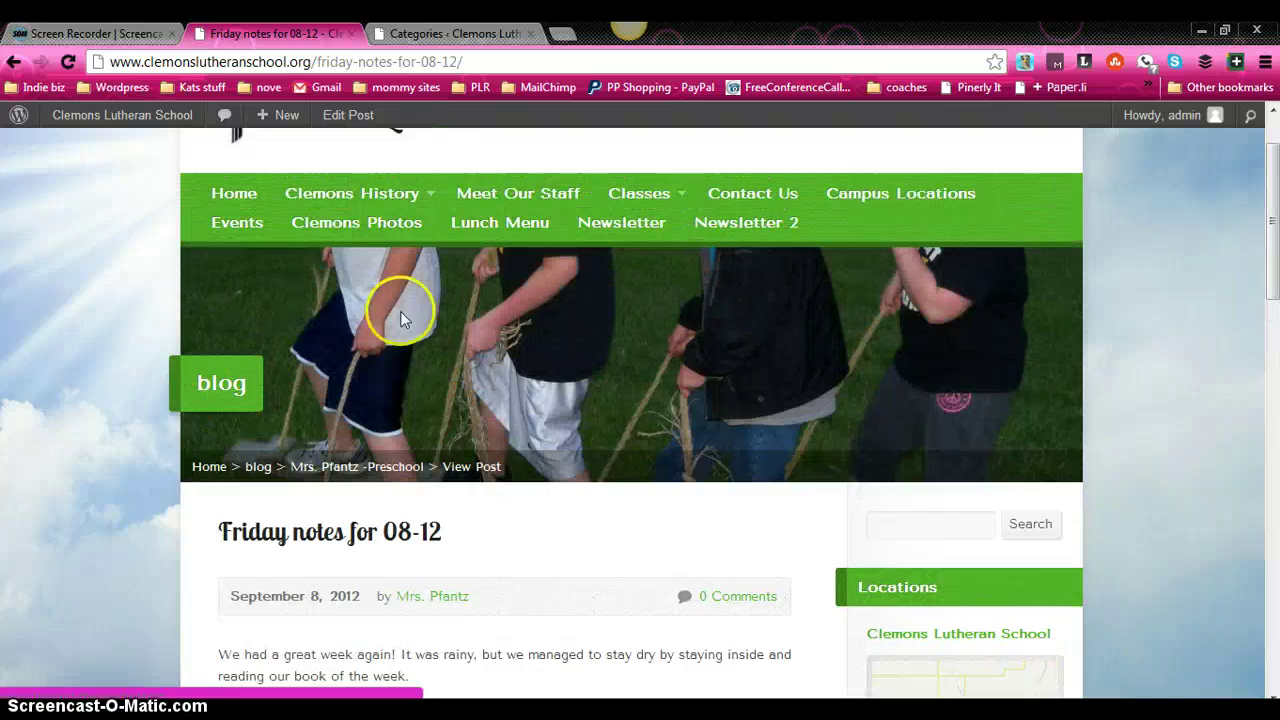
mouse_move(662, 196)
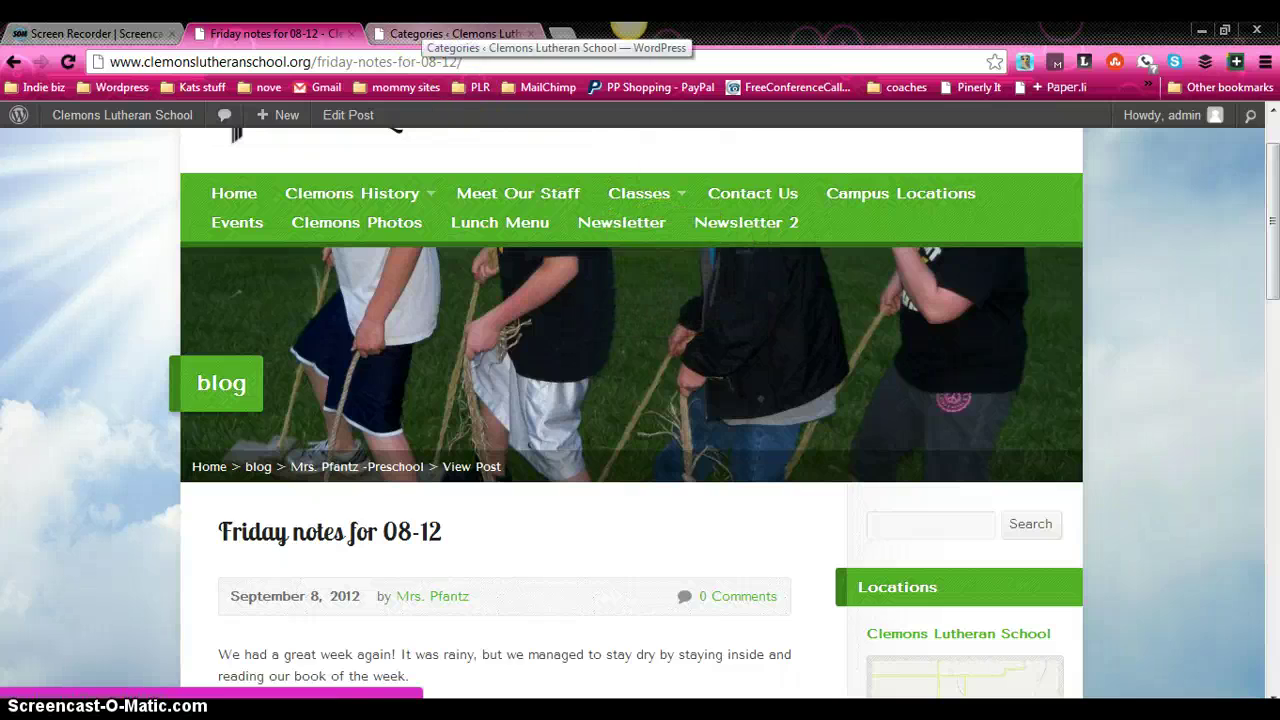
click(455, 33)
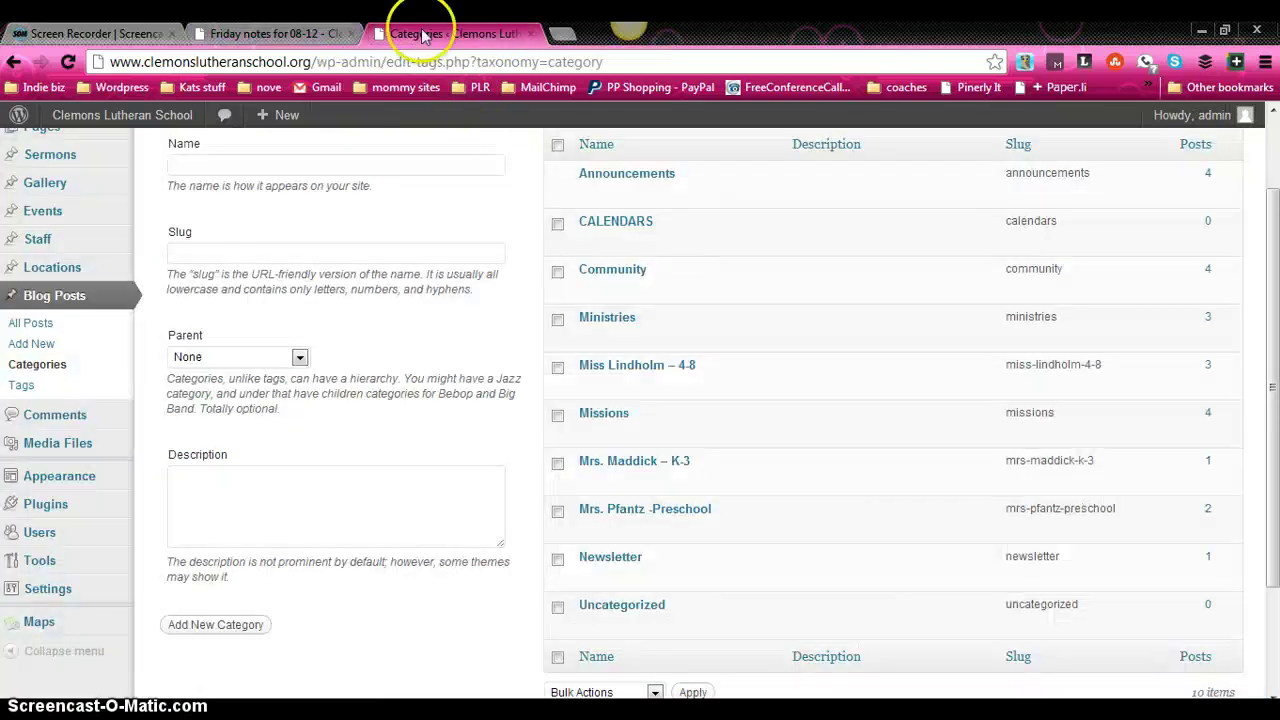
Step: Review the Categories page and the open post, then open Appearance to list installed themes
scroll(505, 545, up, 1)
scroll(505, 545, up, 1)
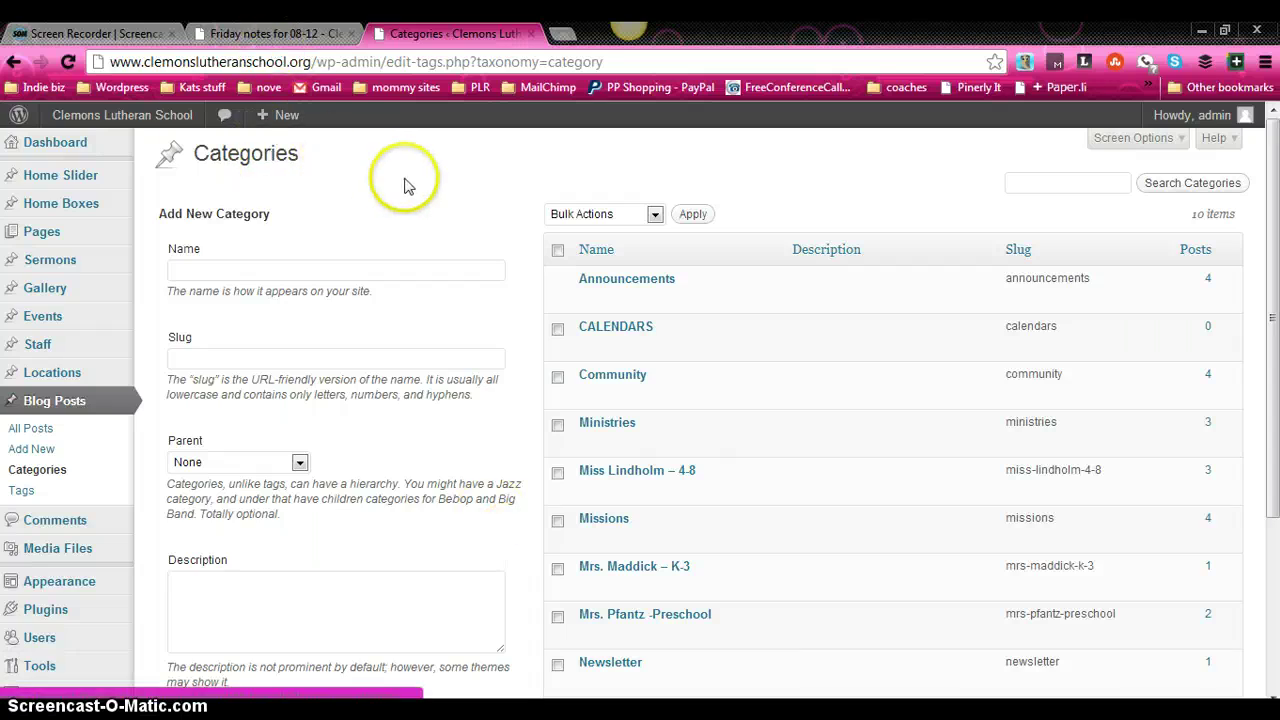
scroll(525, 352, down, 1)
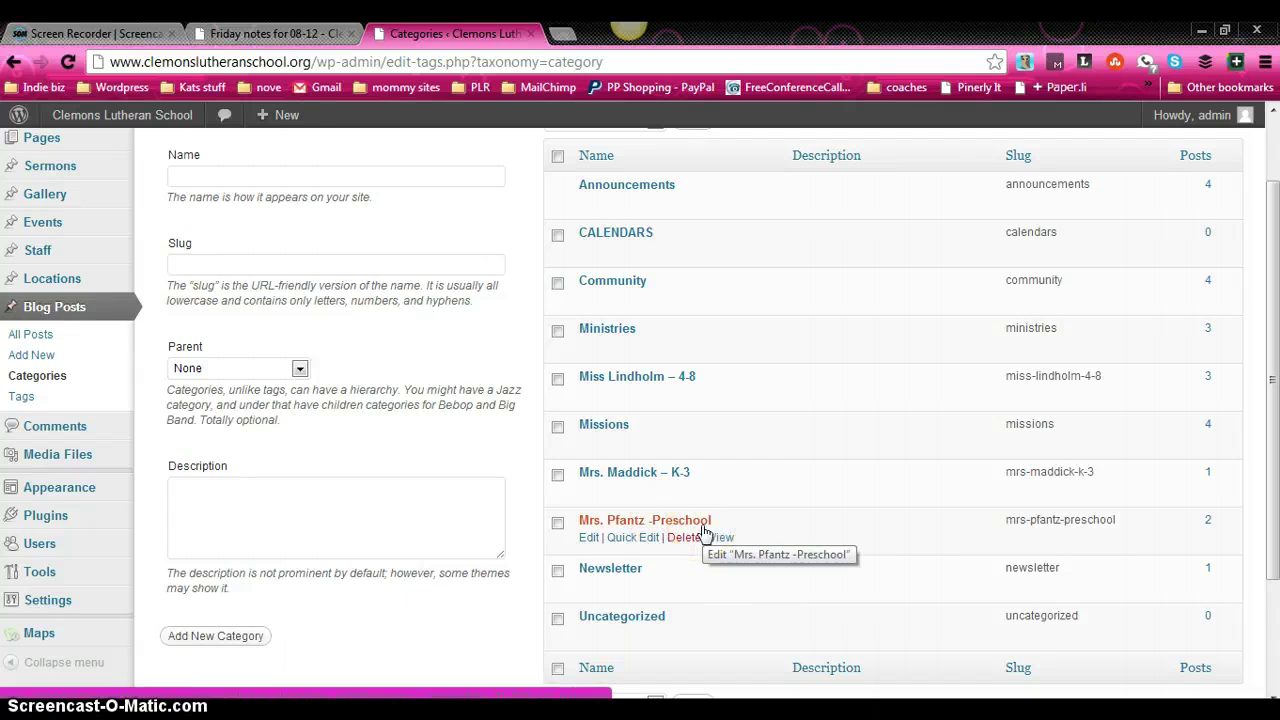
scroll(697, 522, up, 1)
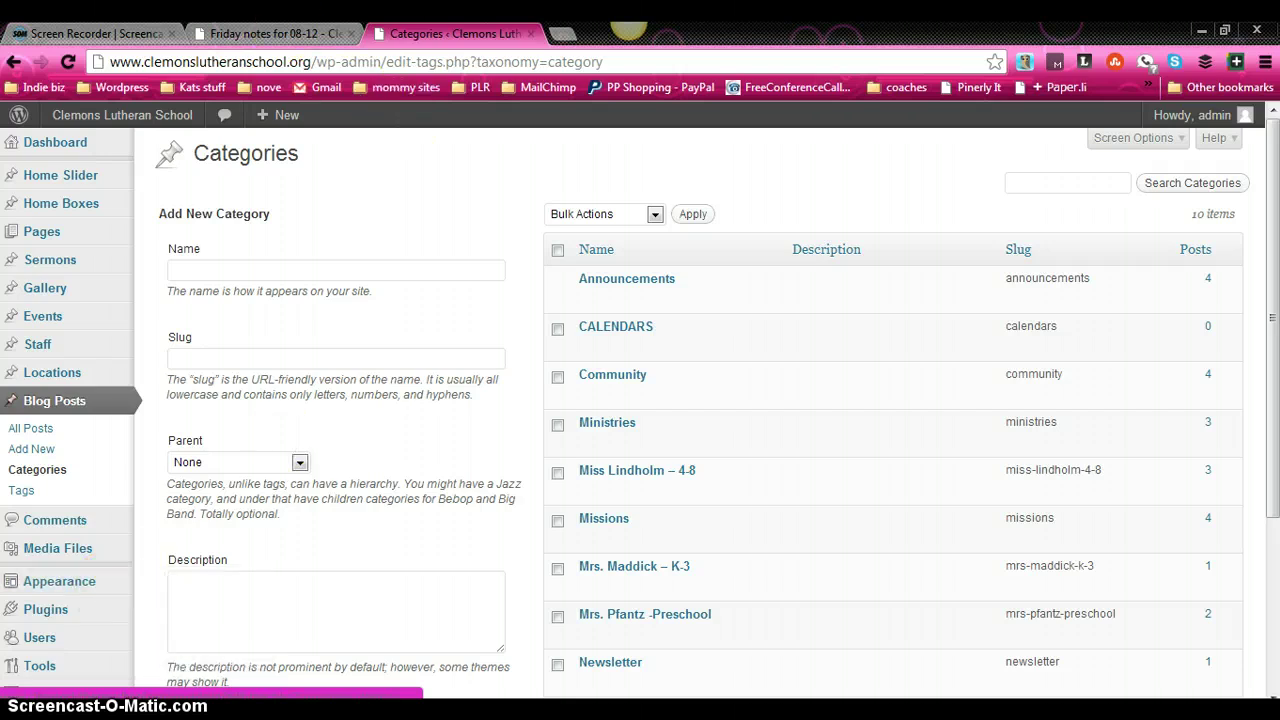
click(290, 33)
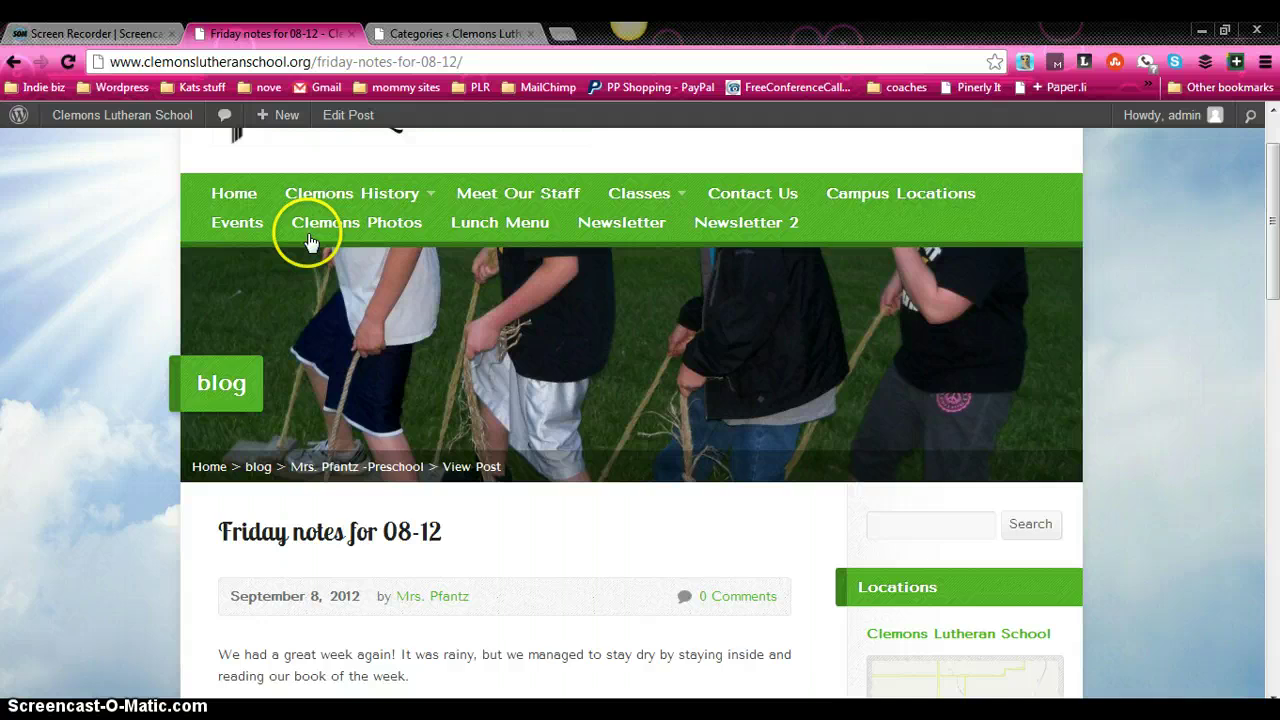
mouse_move(122, 118)
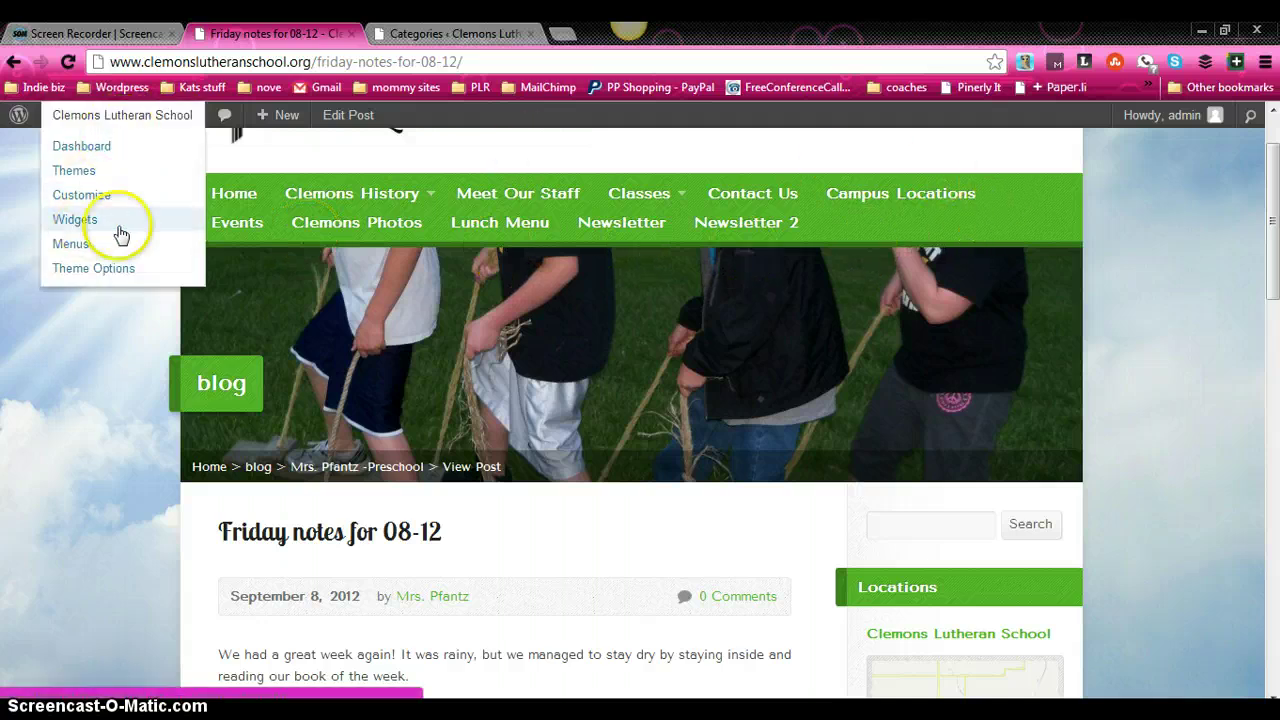
click(418, 36)
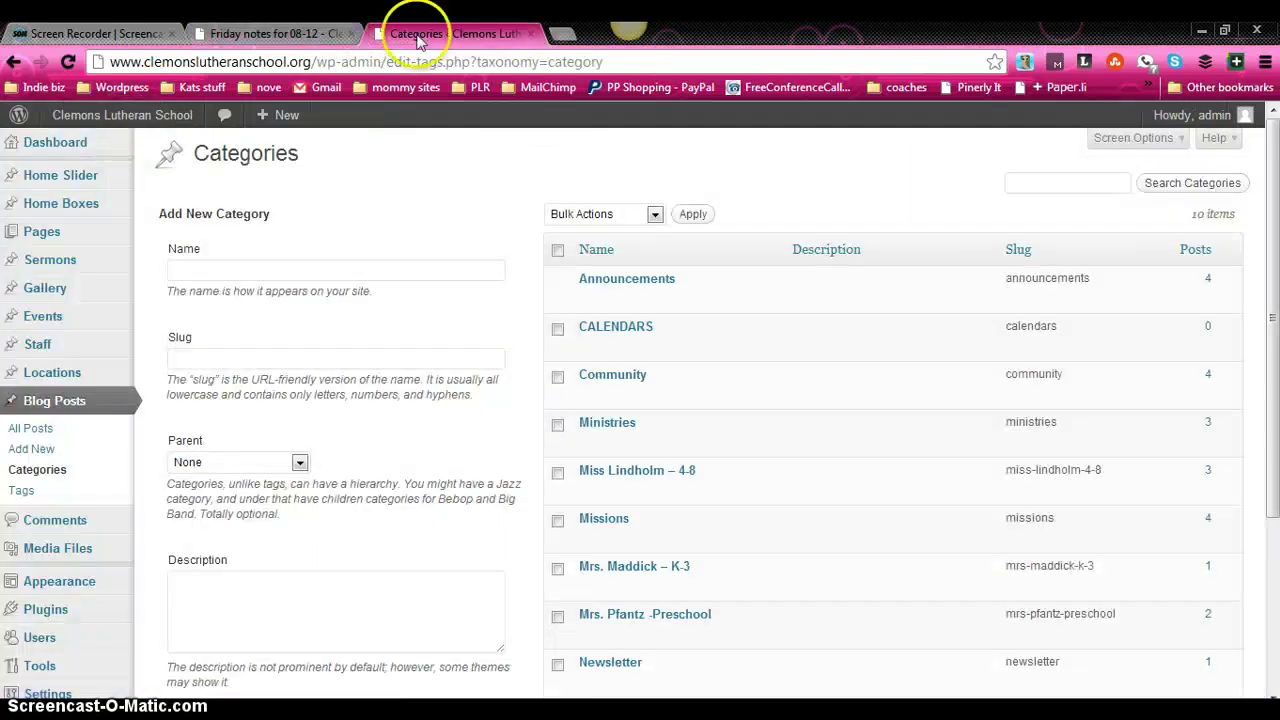
mouse_move(92, 588)
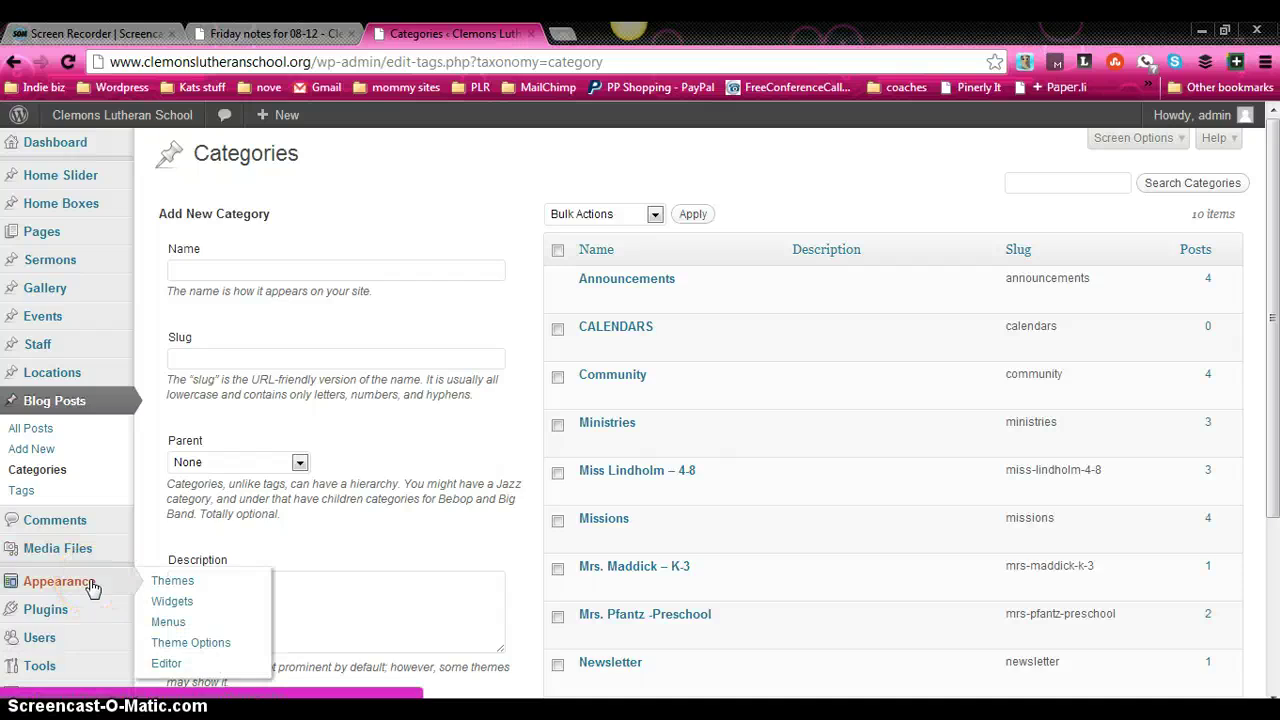
click(115, 584)
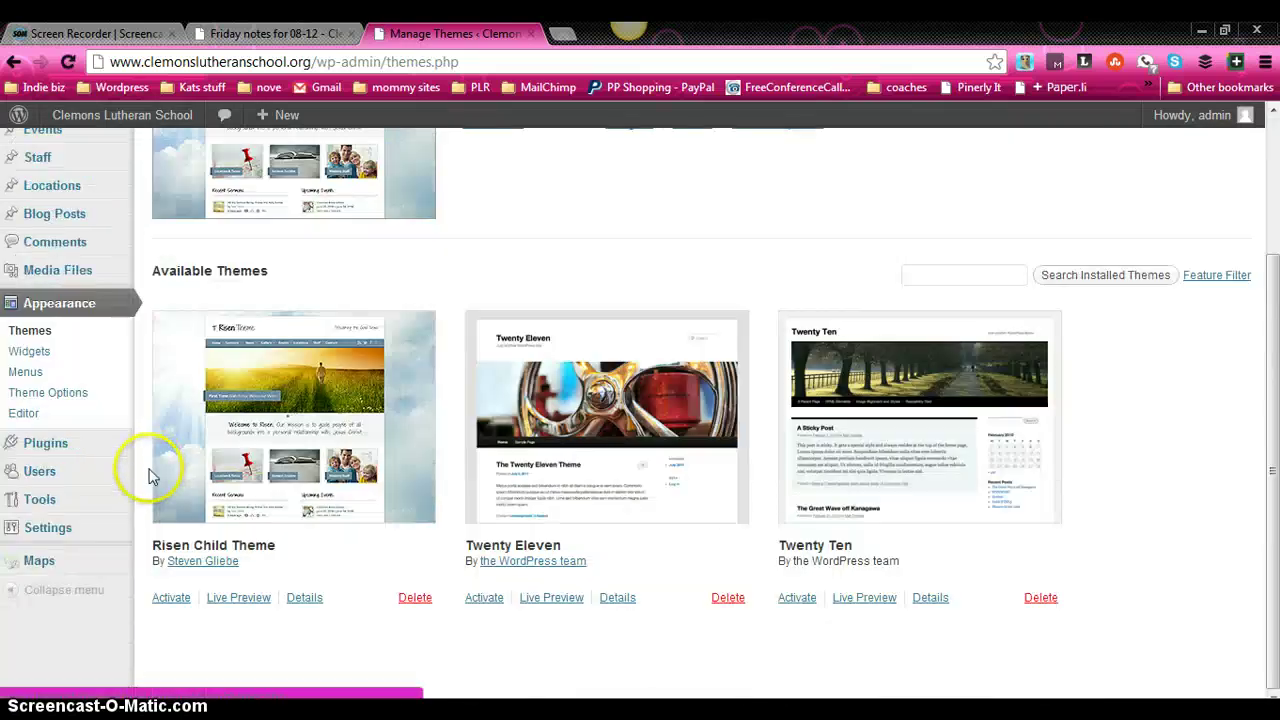
Step: Open Appearance > Menus and select the Clemons menu tab
click(25, 372)
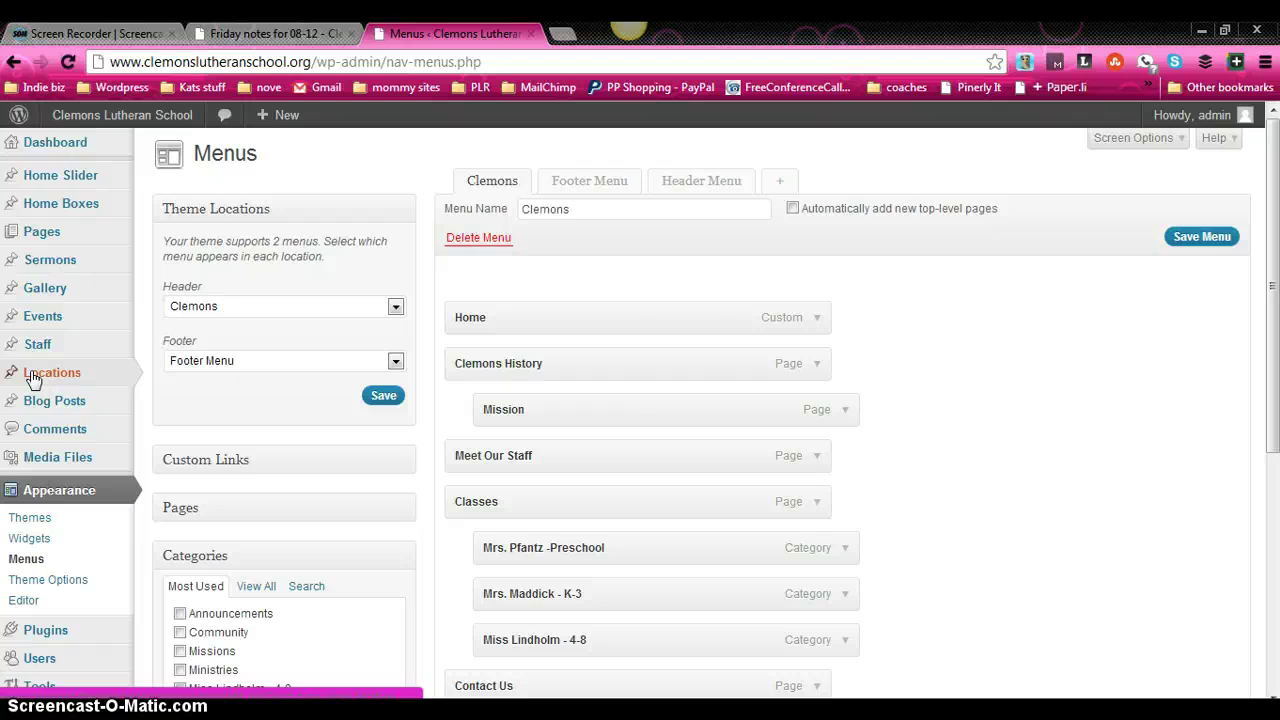
click(394, 168)
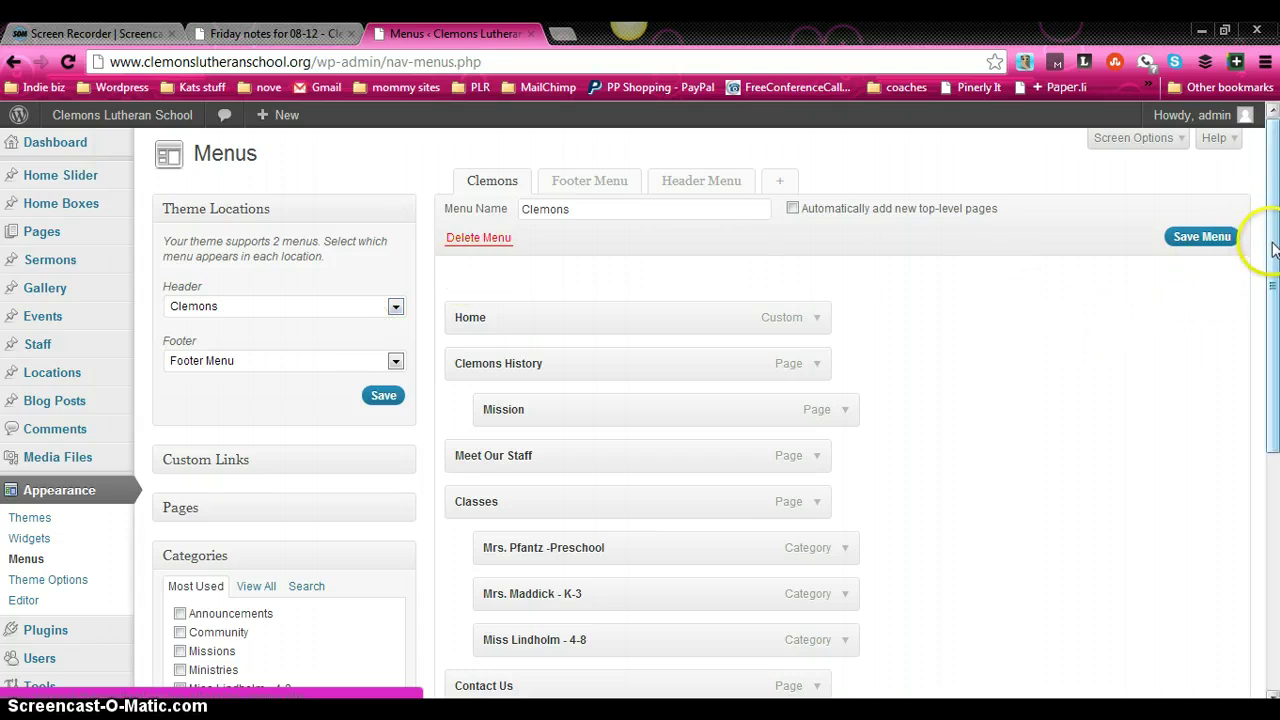
drag(1273, 248, 1270, 300)
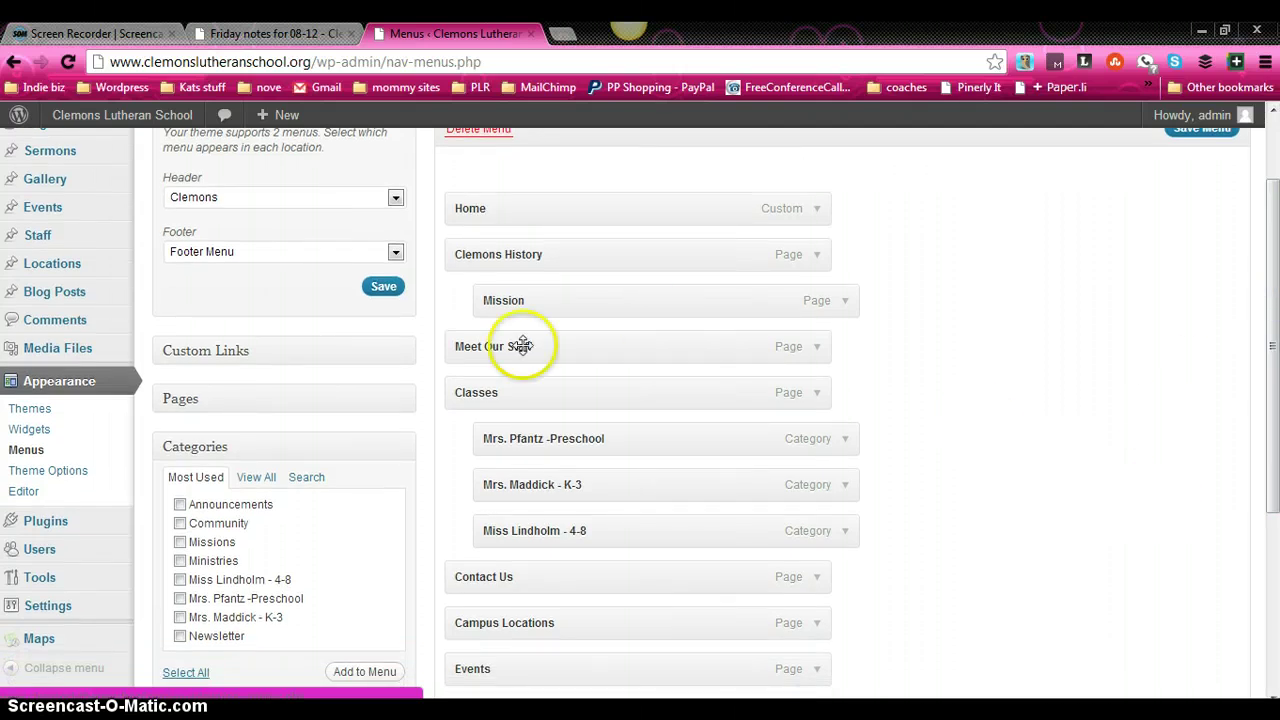
click(408, 404)
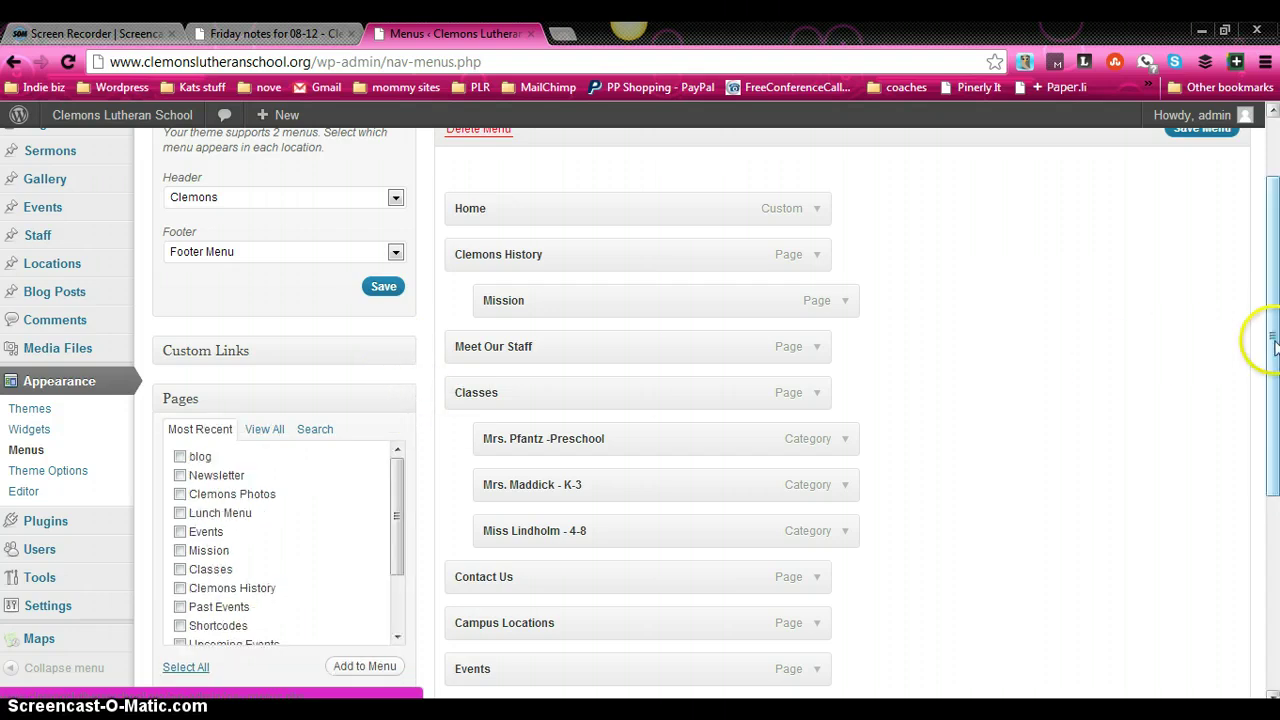
drag(1272, 343, 1274, 405)
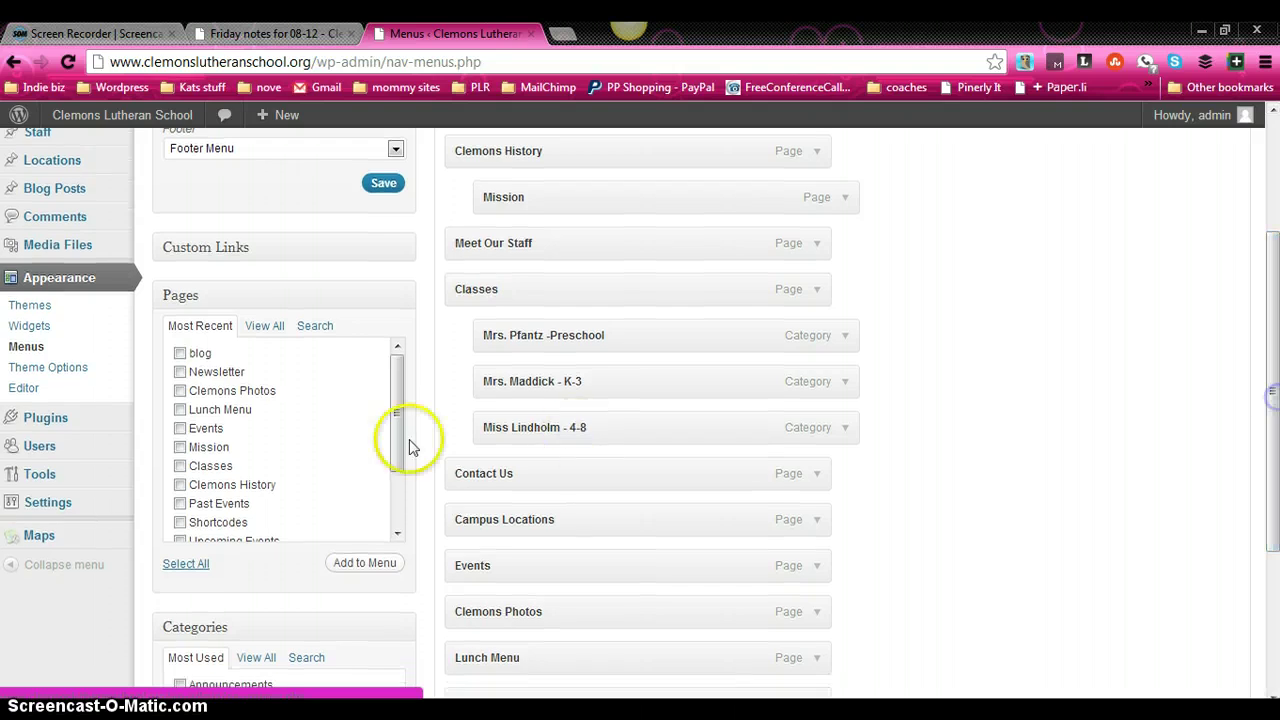
click(265, 331)
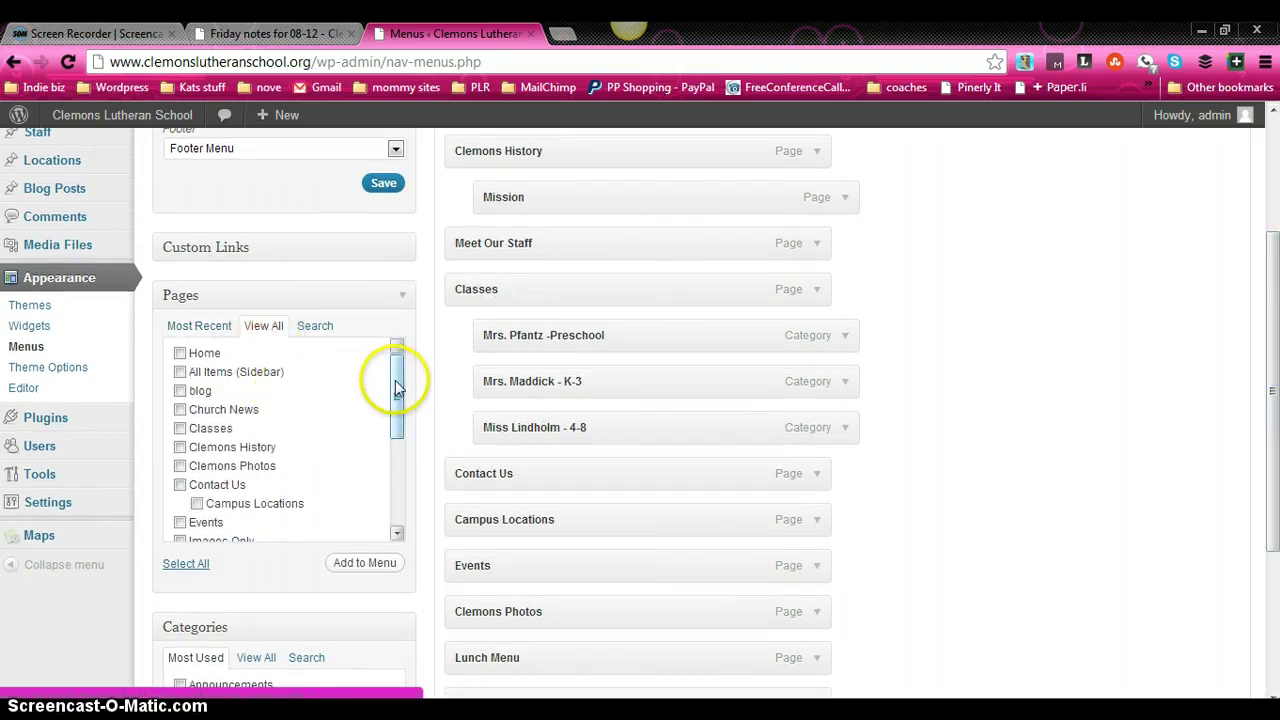
mouse_move(395, 380)
mouse_down()
mouse_move(394, 480)
mouse_move(407, 388)
mouse_up()
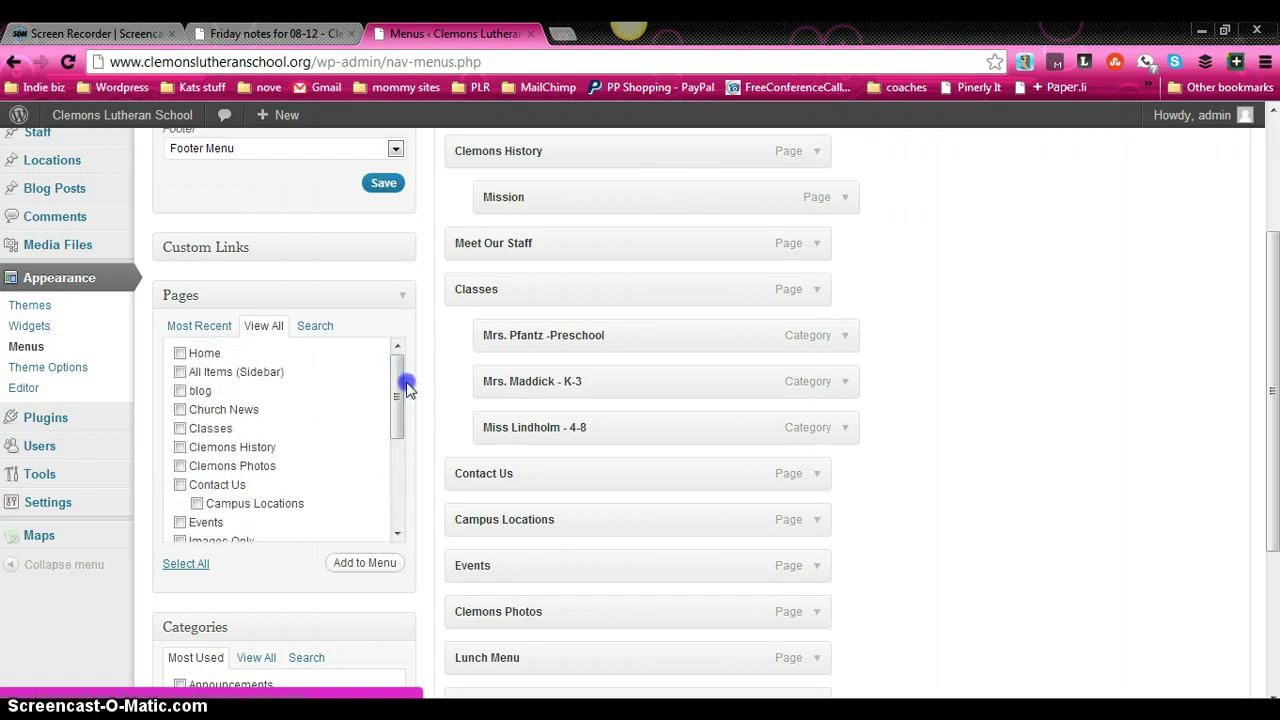
click(403, 297)
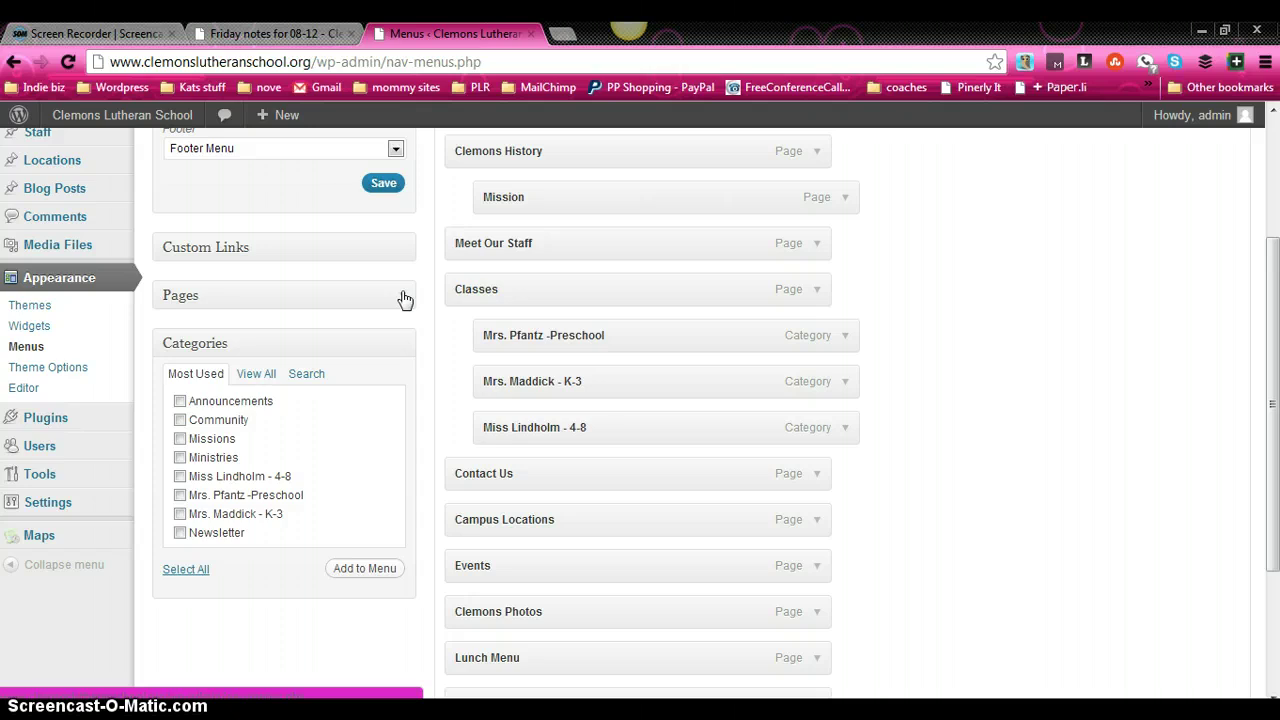
drag(351, 286, 357, 294)
drag(374, 346, 414, 349)
Step: Show all categories in the Categories box and tick Announcements to add to the Clemons menu
drag(277, 374, 252, 375)
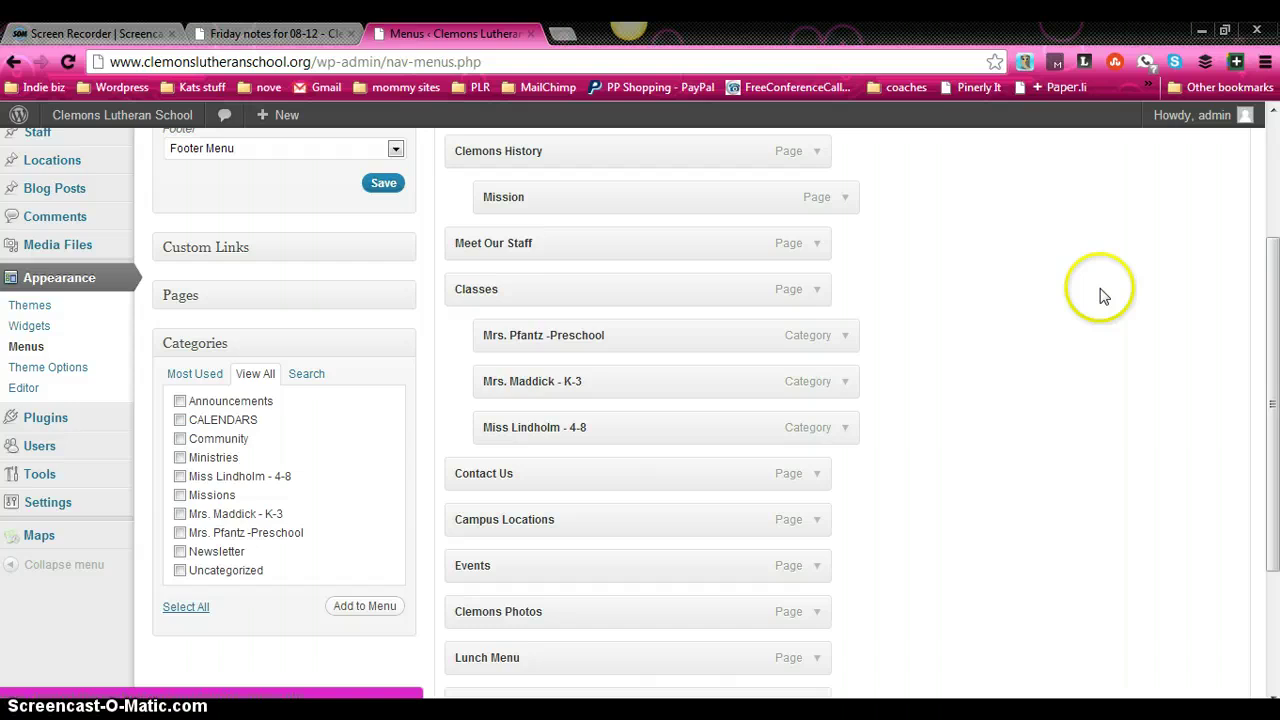
drag(1272, 281, 1274, 358)
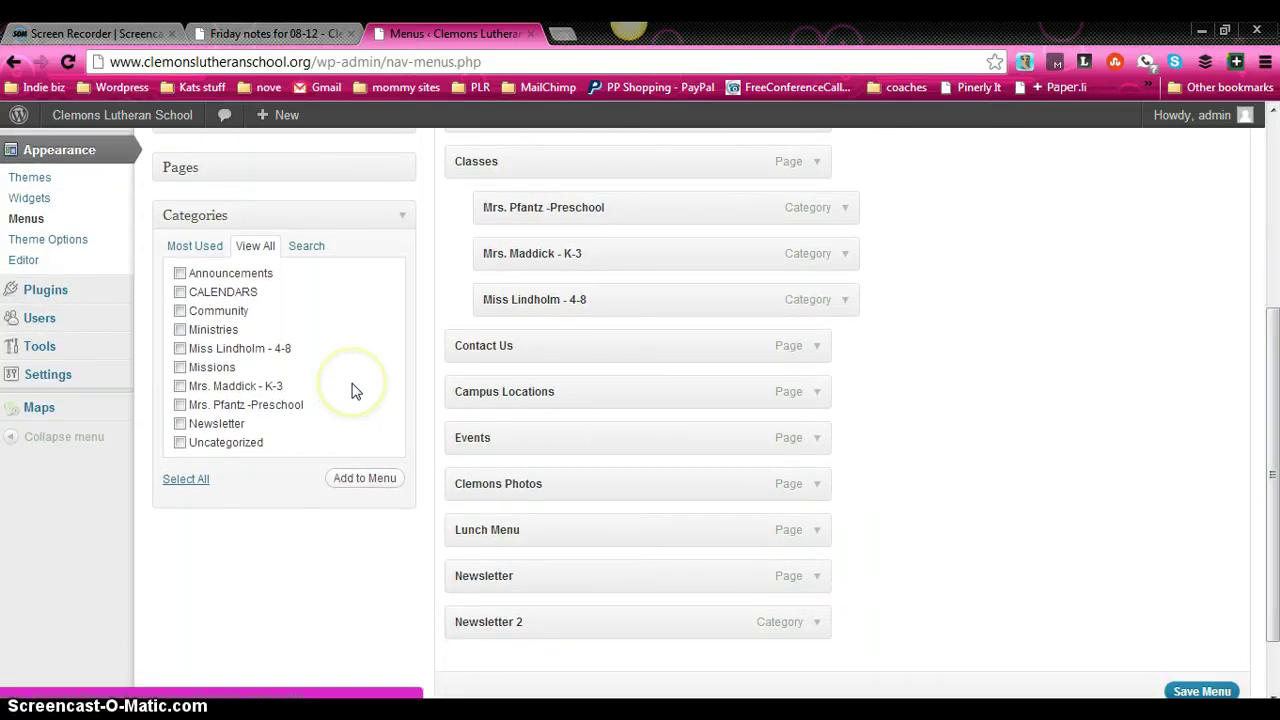
click(219, 277)
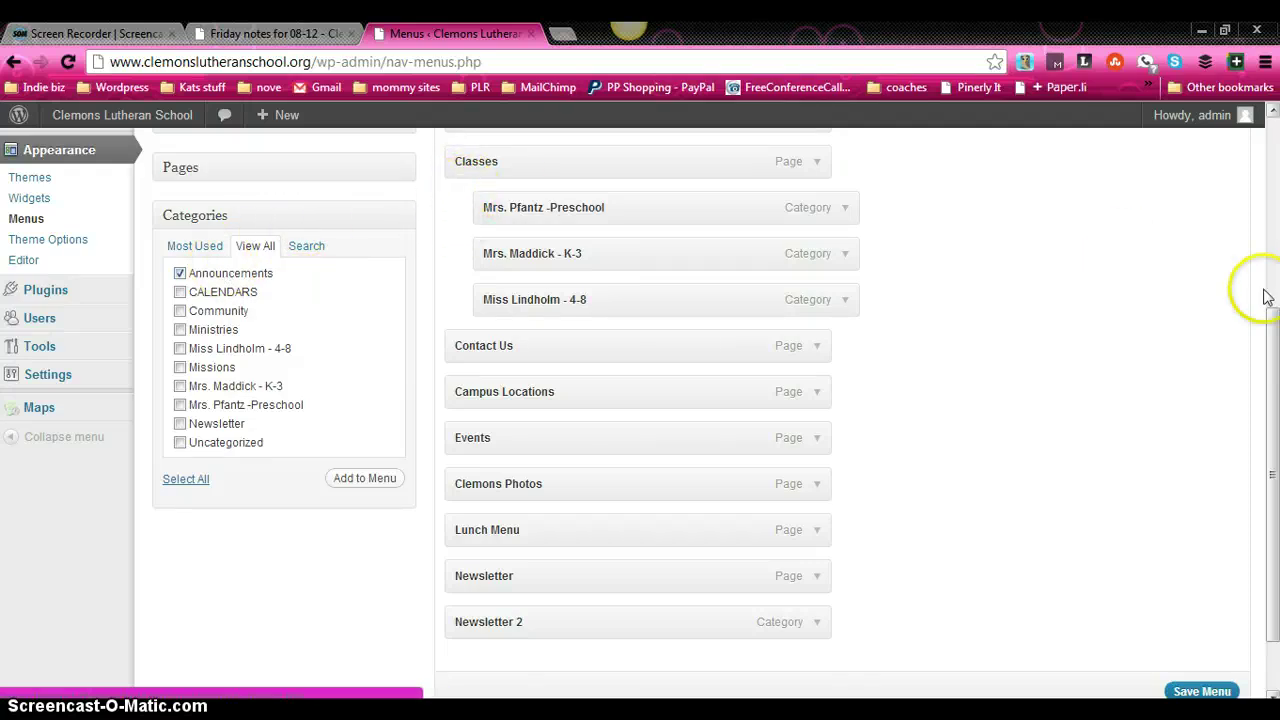
drag(1266, 366, 1266, 338)
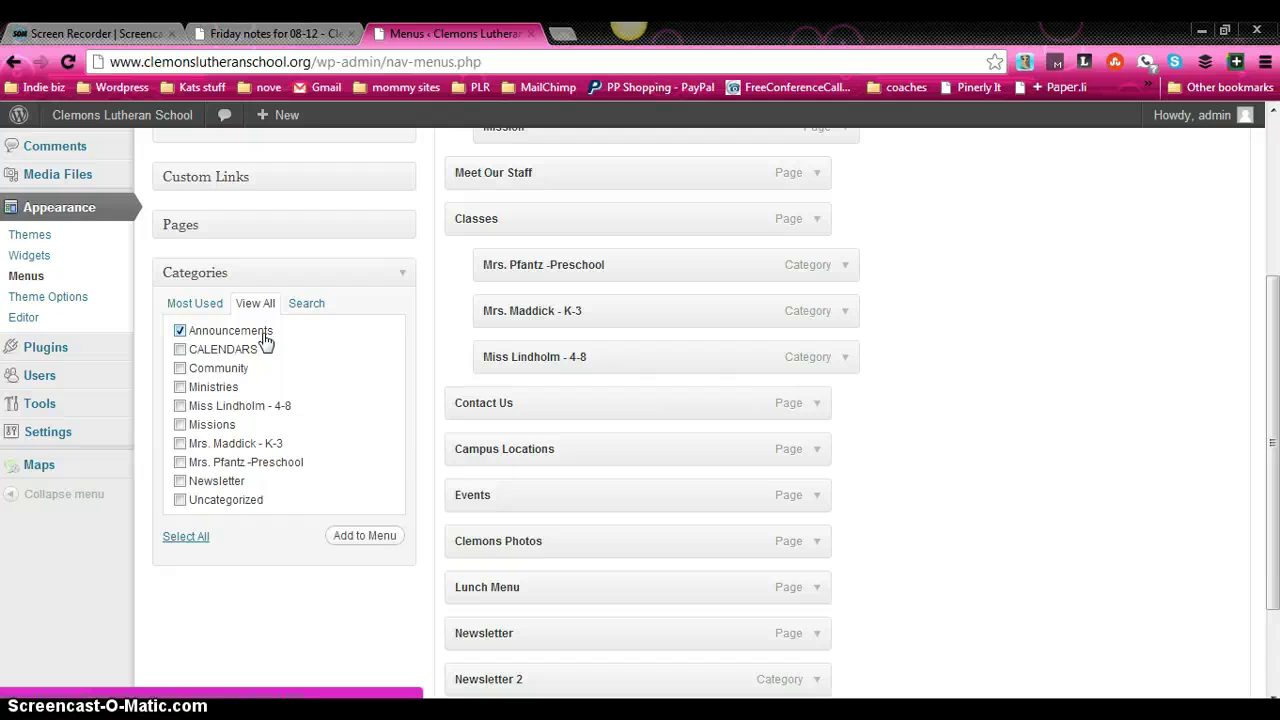
scroll(386, 423, down, 1)
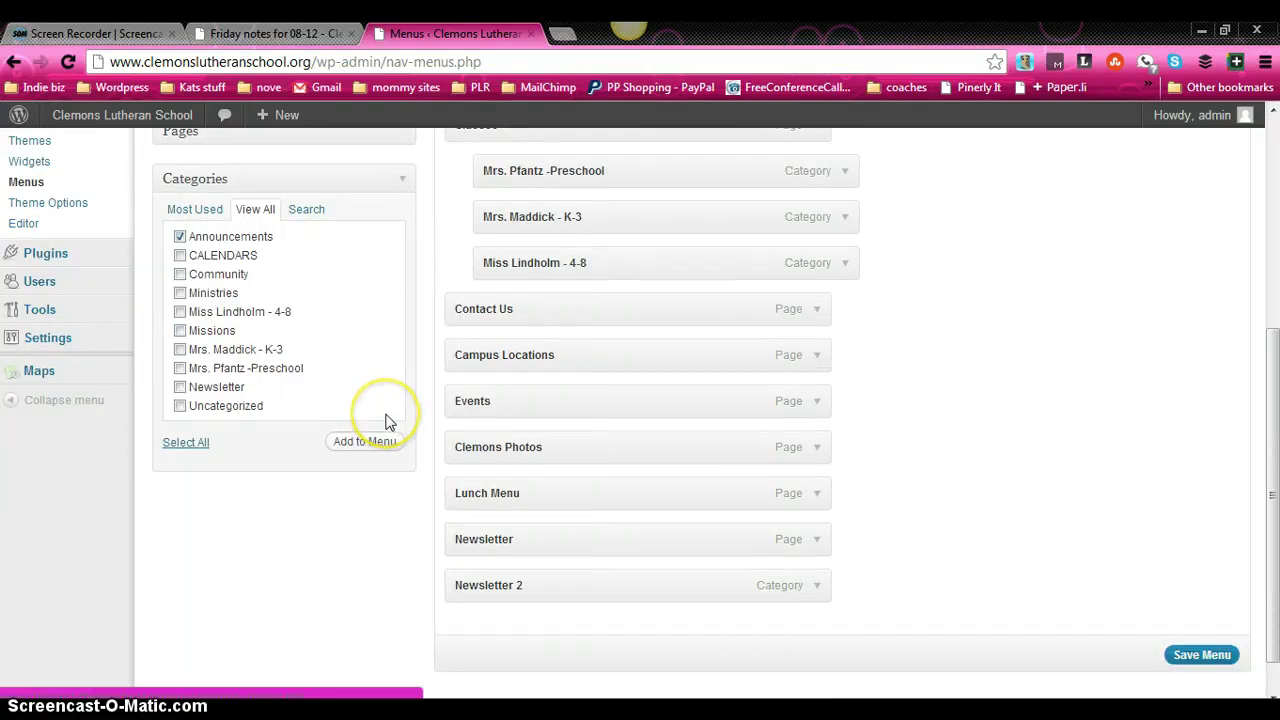
scroll(389, 421, up, 1)
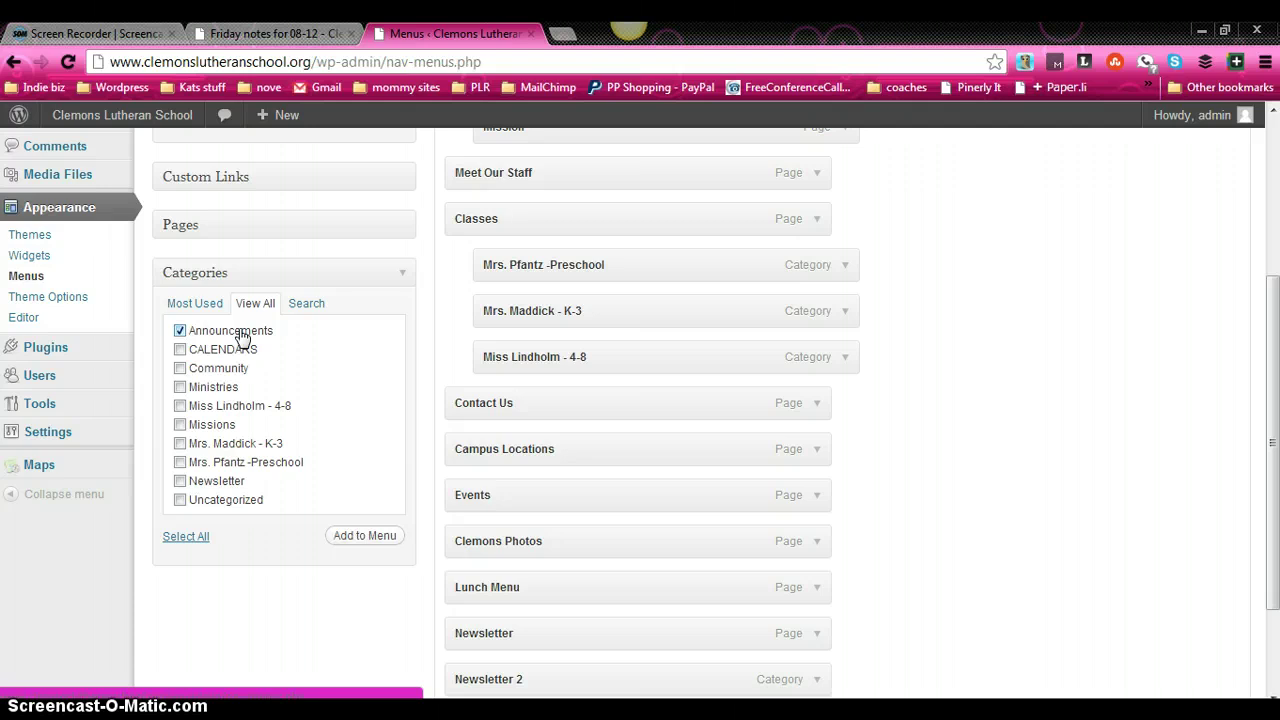
click(375, 538)
Step: Add Announcements after Newsletter 2 at the end of the Clemons menu and save the menu
click(820, 463)
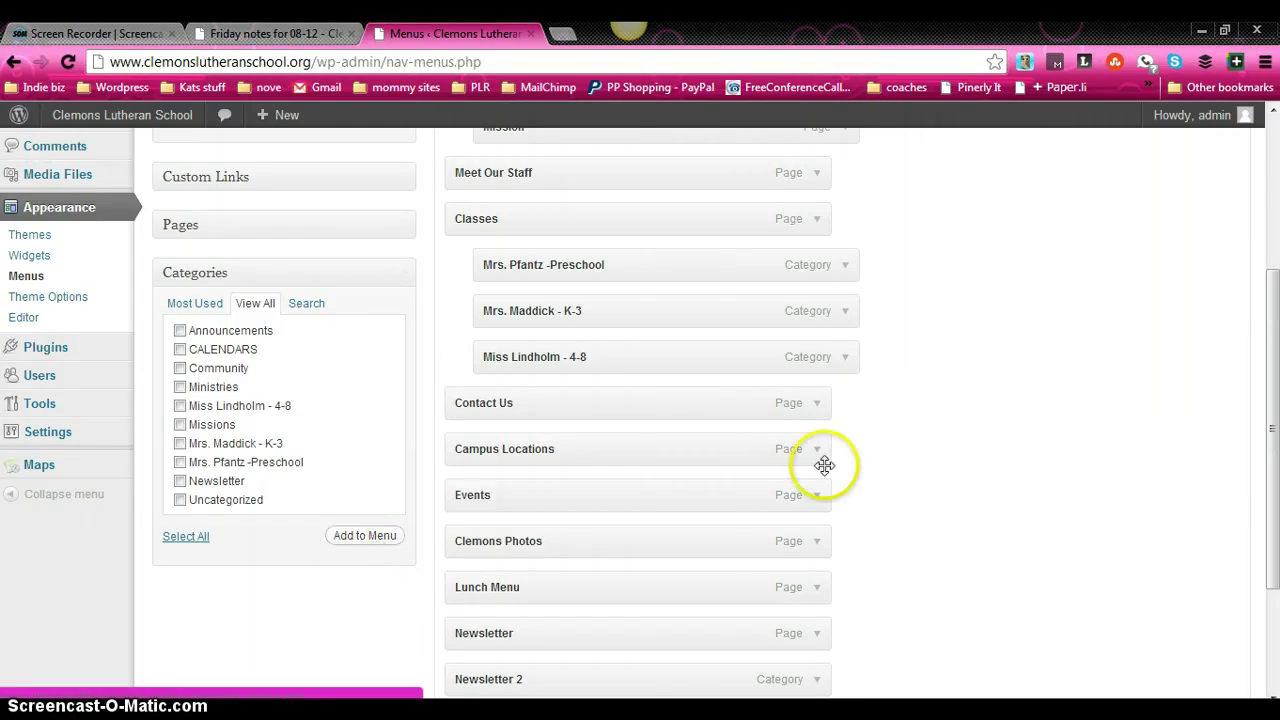
drag(1268, 400, 1271, 491)
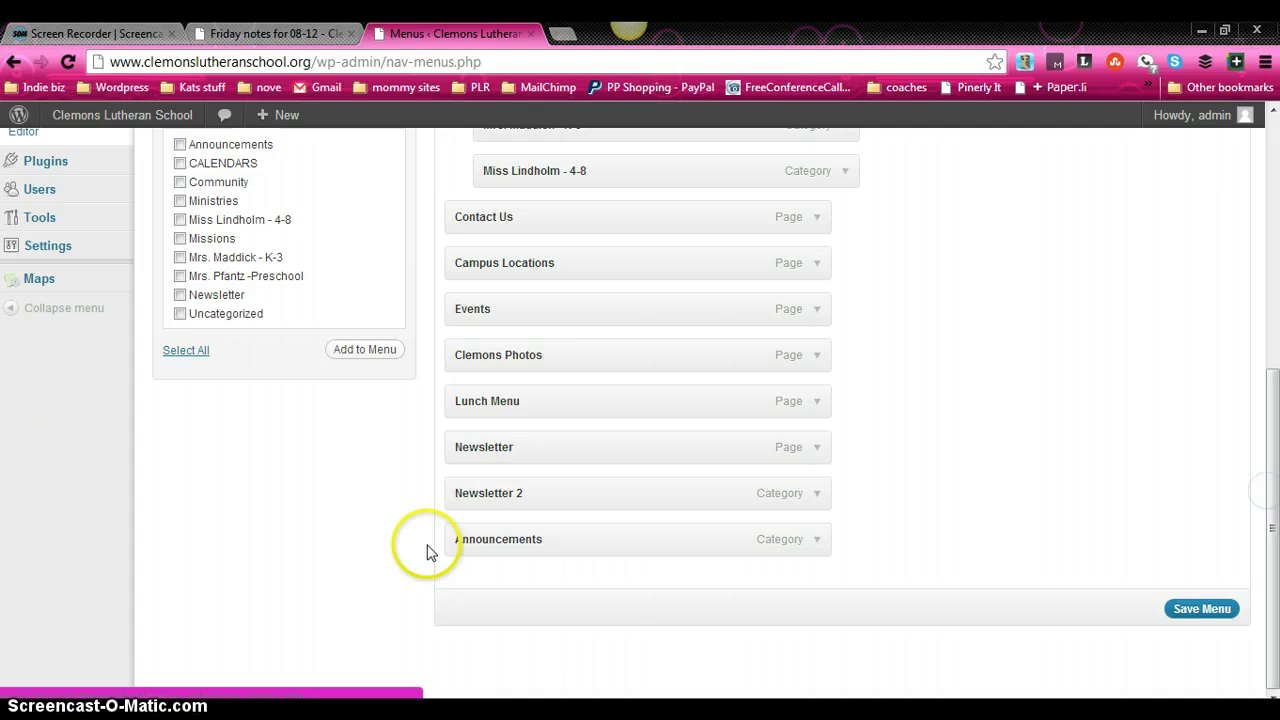
drag(480, 543, 510, 590)
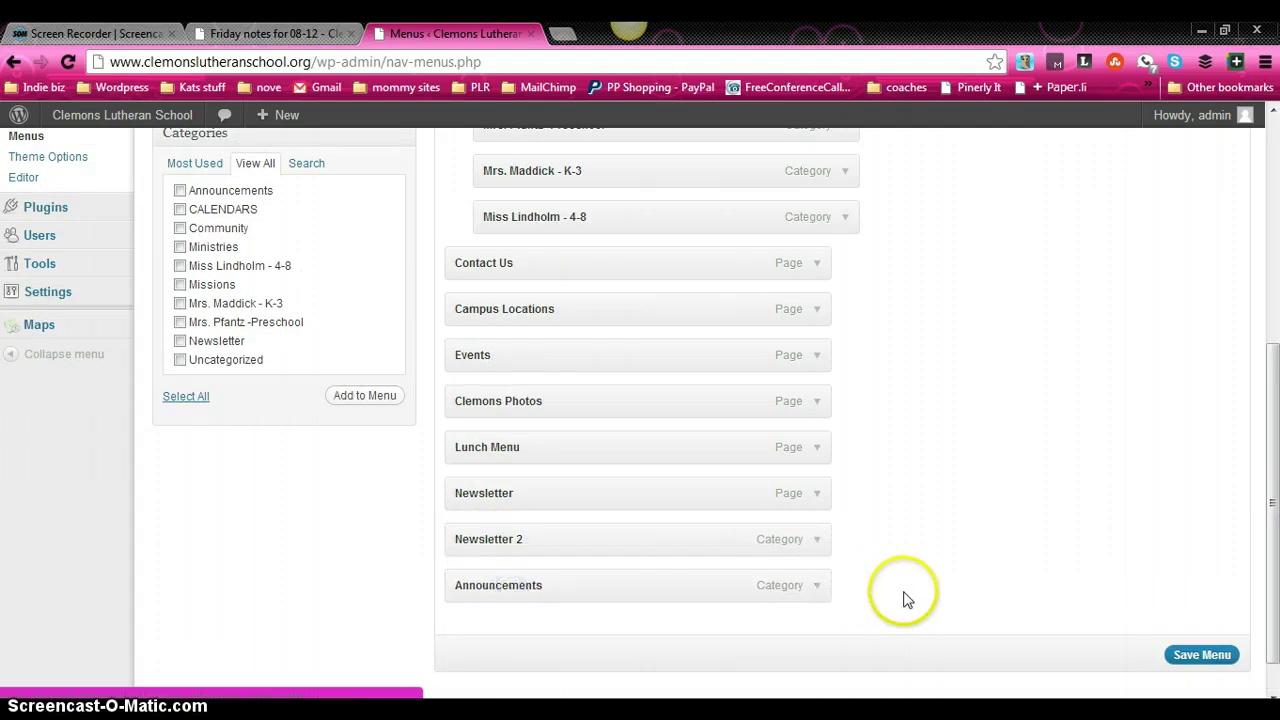
click(1207, 659)
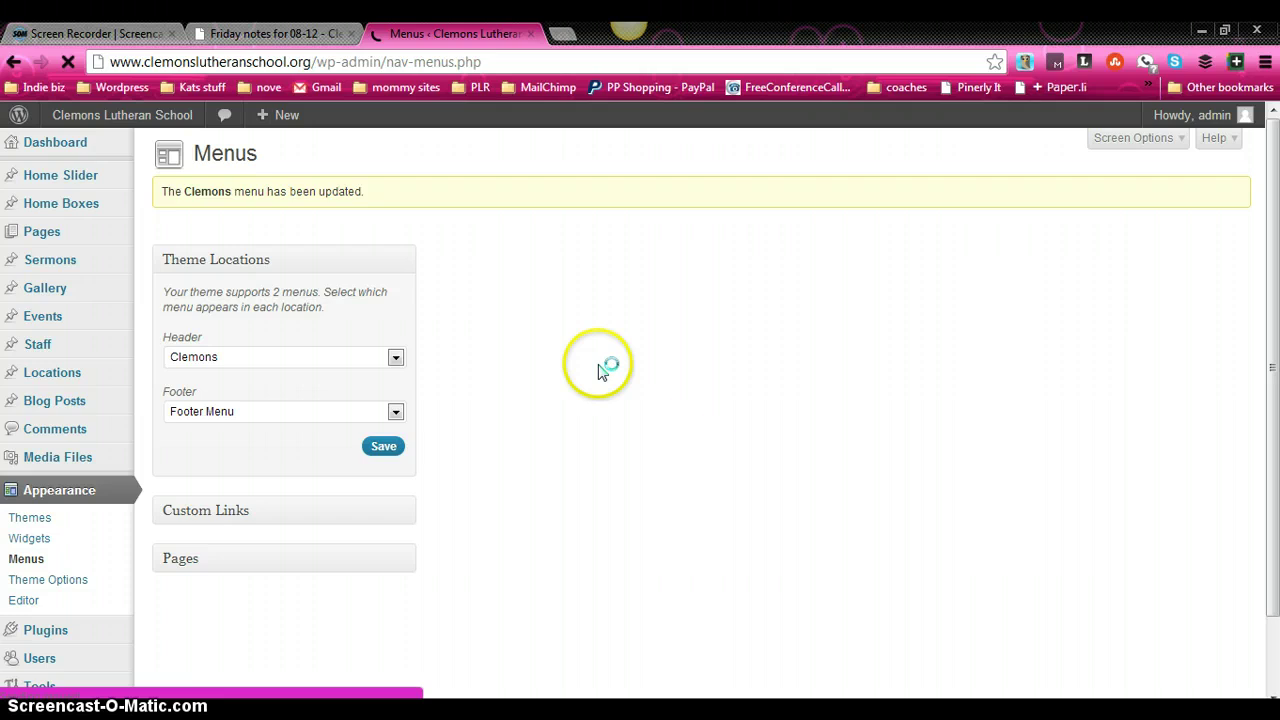
Step: Switch to the live site and open its homepage via the site title
click(255, 33)
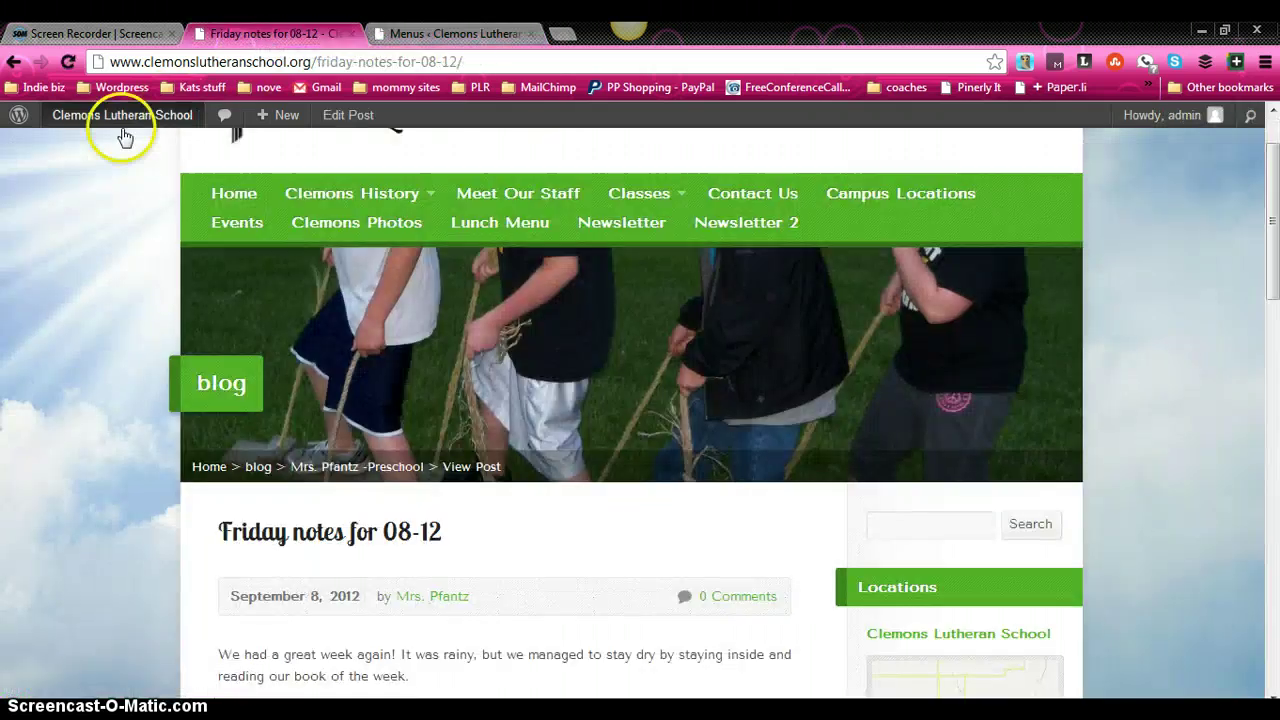
scroll(170, 265, up, 2)
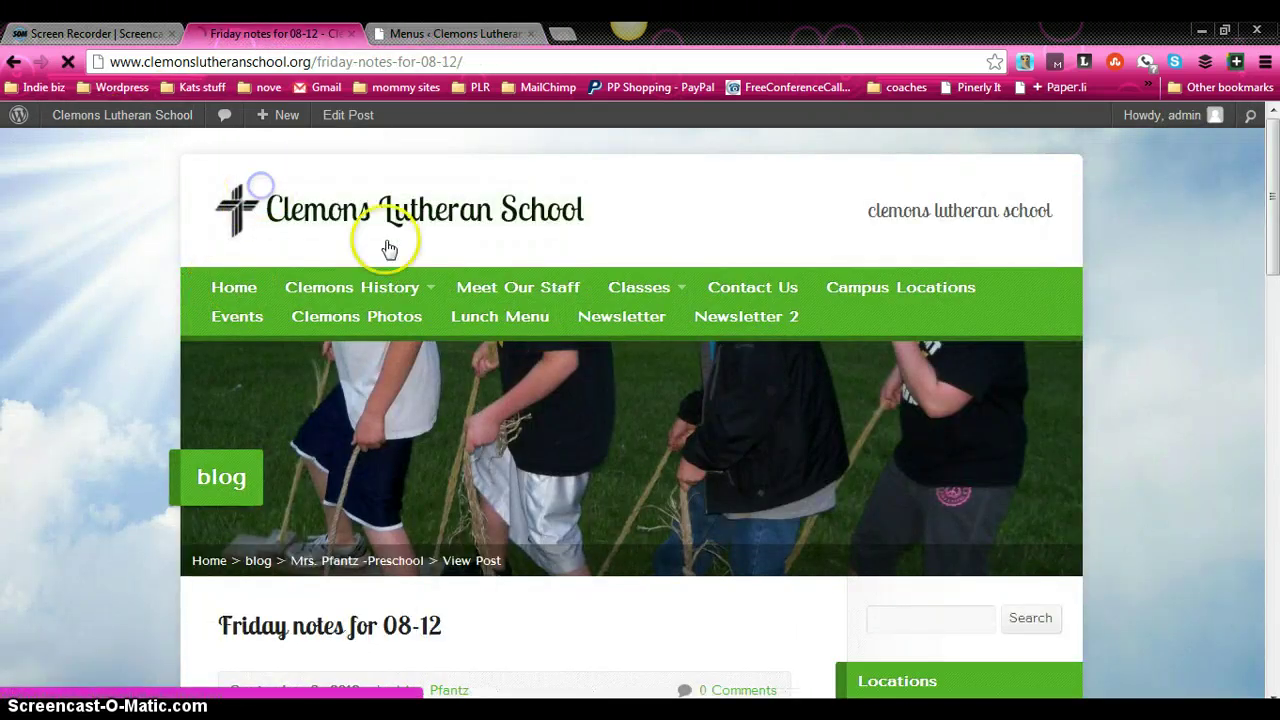
click(383, 204)
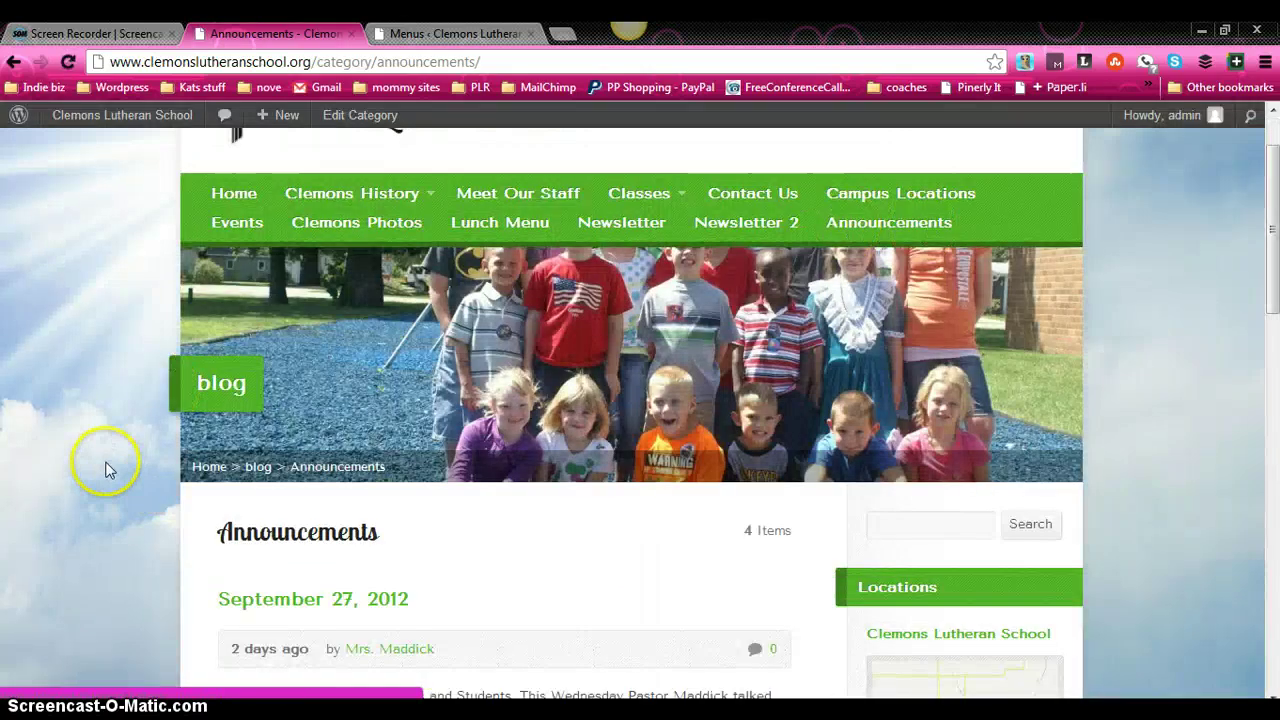
Step: Open Announcements from the header menu and scroll through its 4 listed items
scroll(108, 467, down, 3)
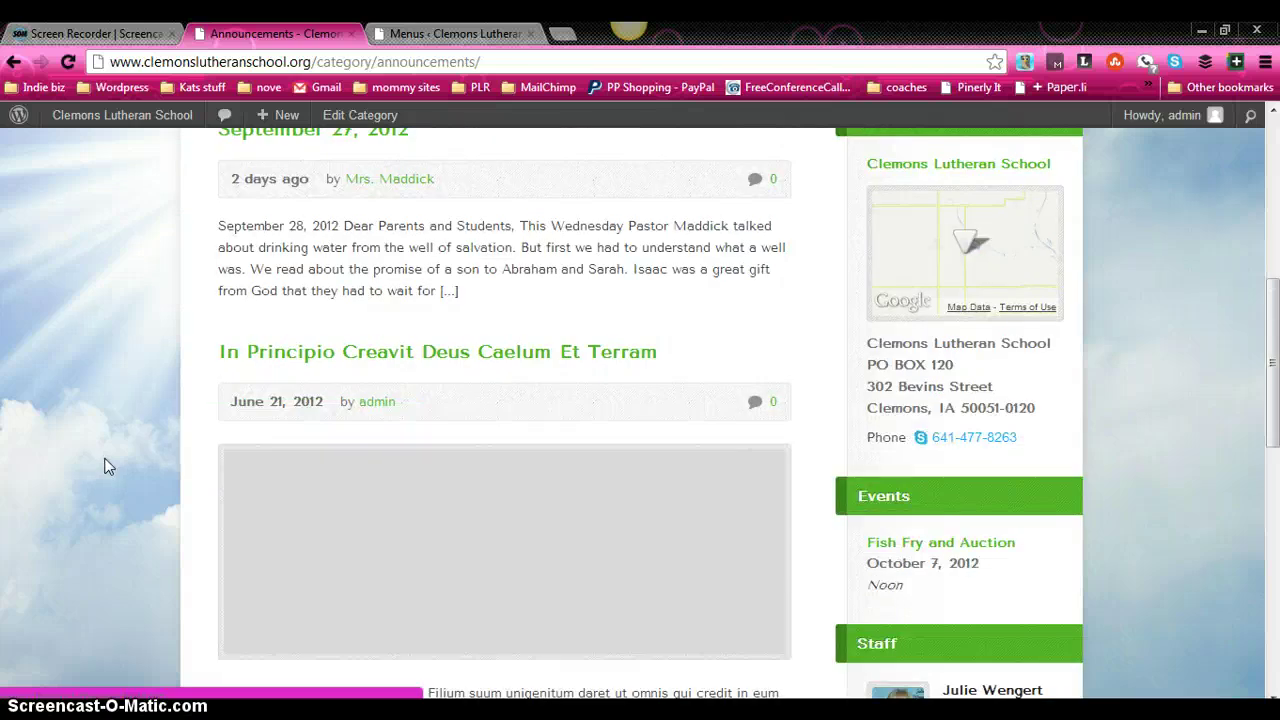
scroll(108, 466, up, 1)
scroll(108, 466, down, 2)
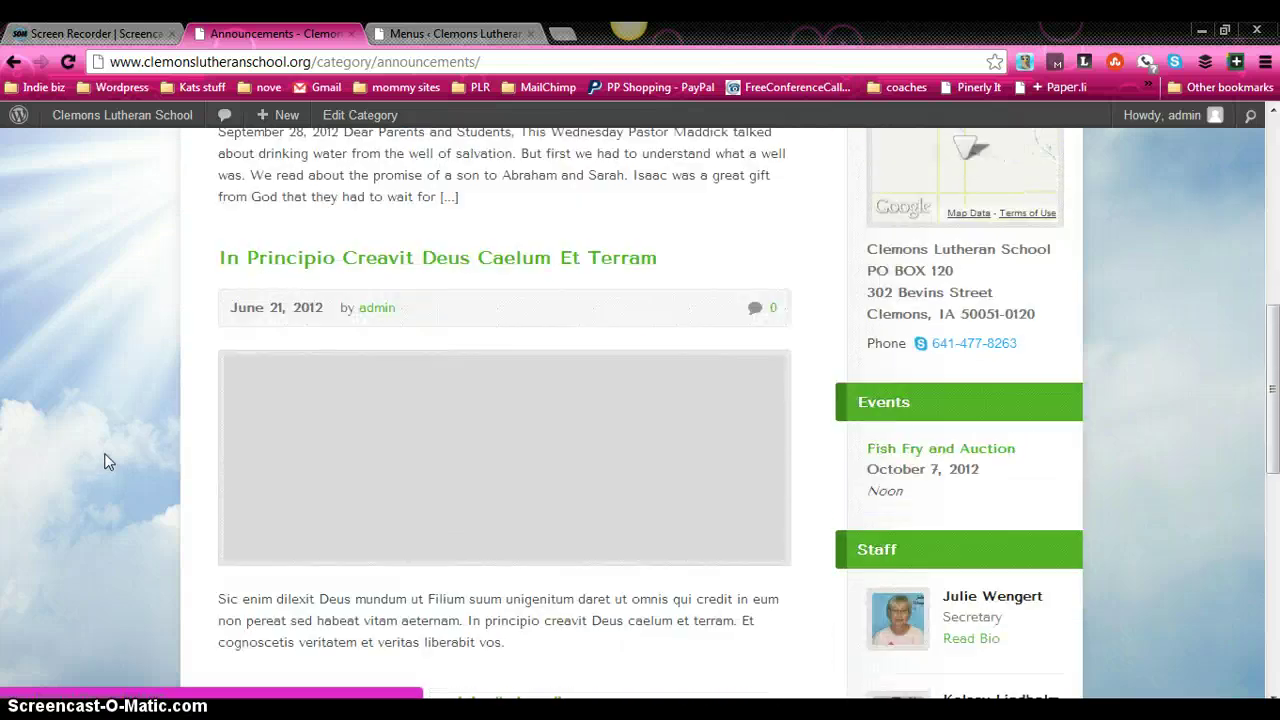
click(100, 443)
scroll(97, 412, down, 8)
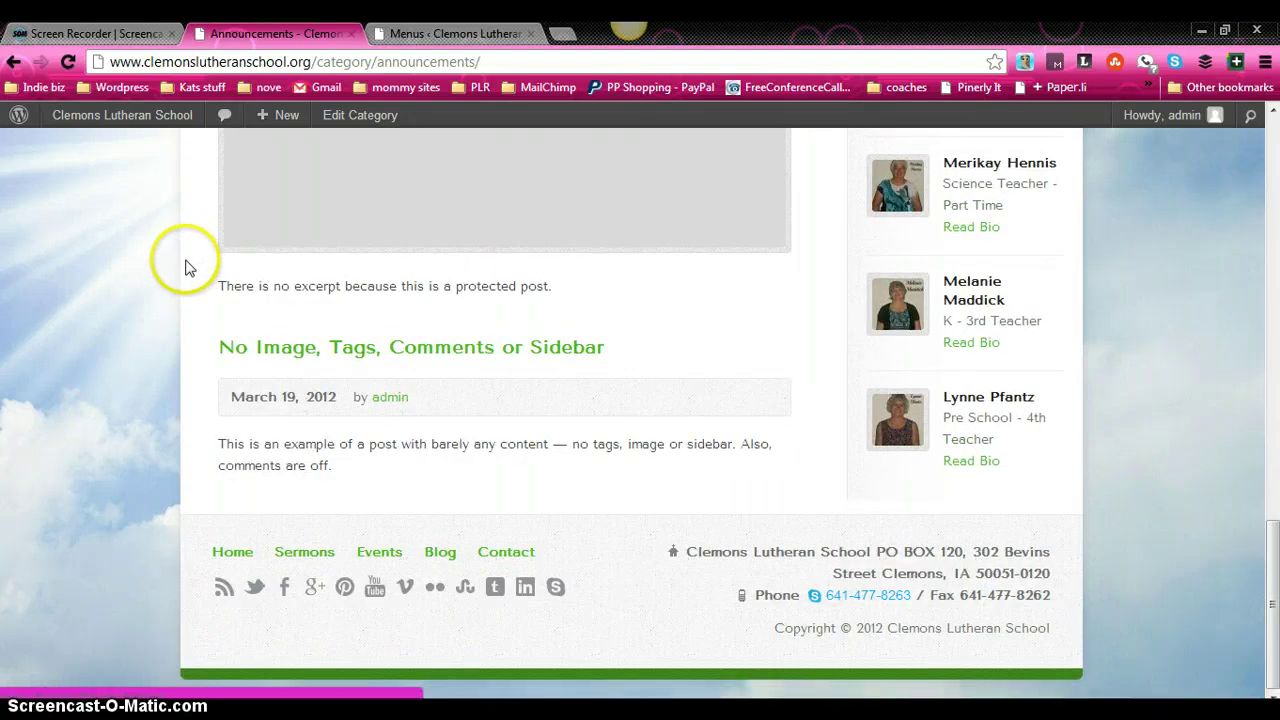
scroll(155, 318, up, 5)
scroll(150, 350, up, 2)
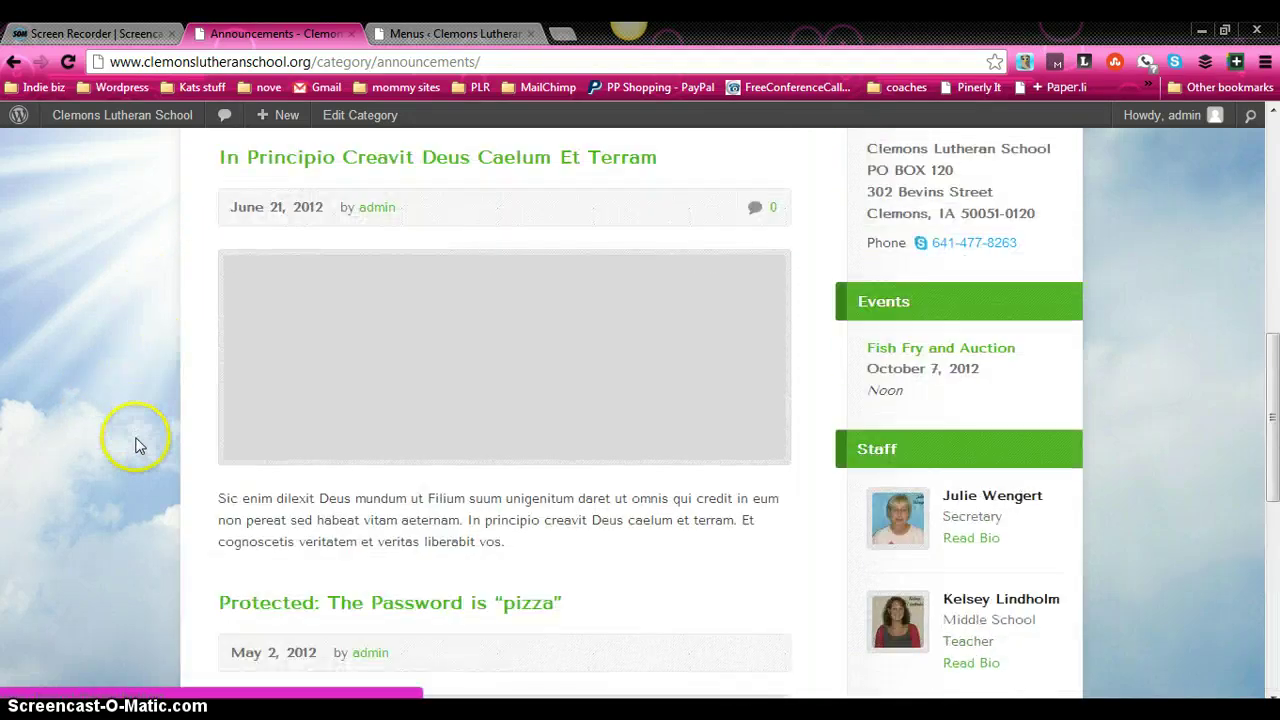
scroll(134, 455, up, 5)
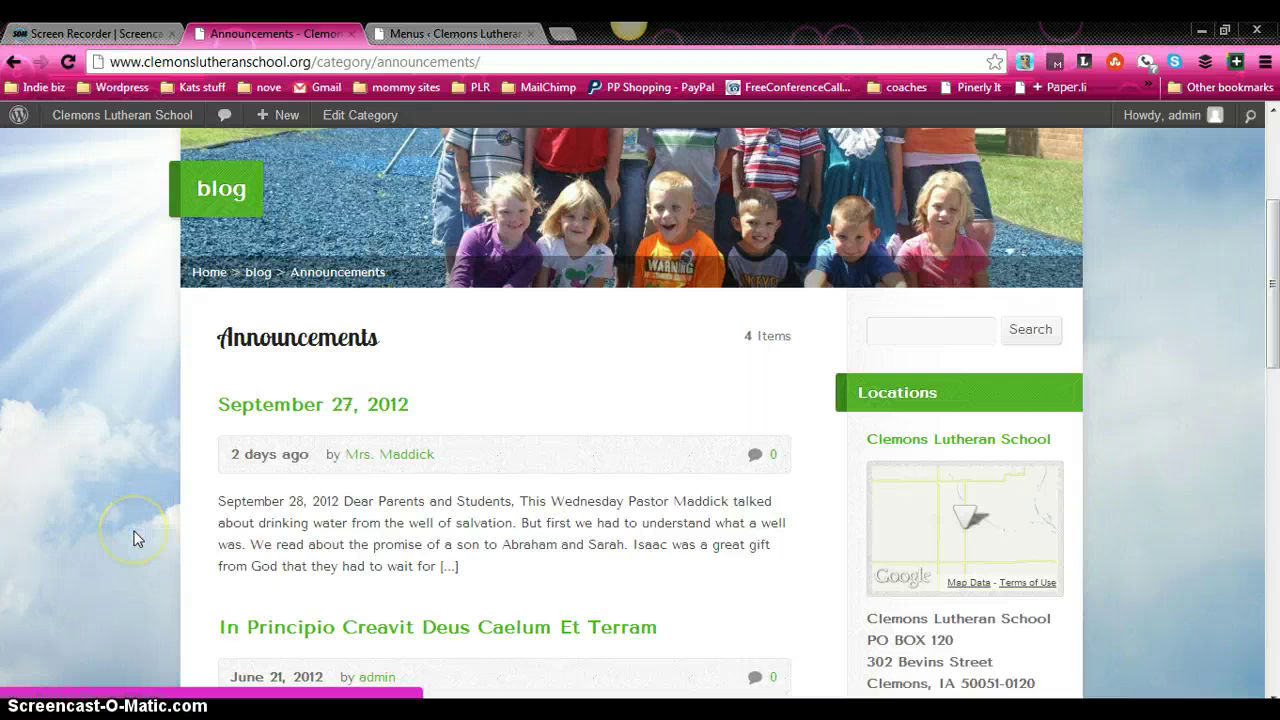
scroll(137, 538, up, 2)
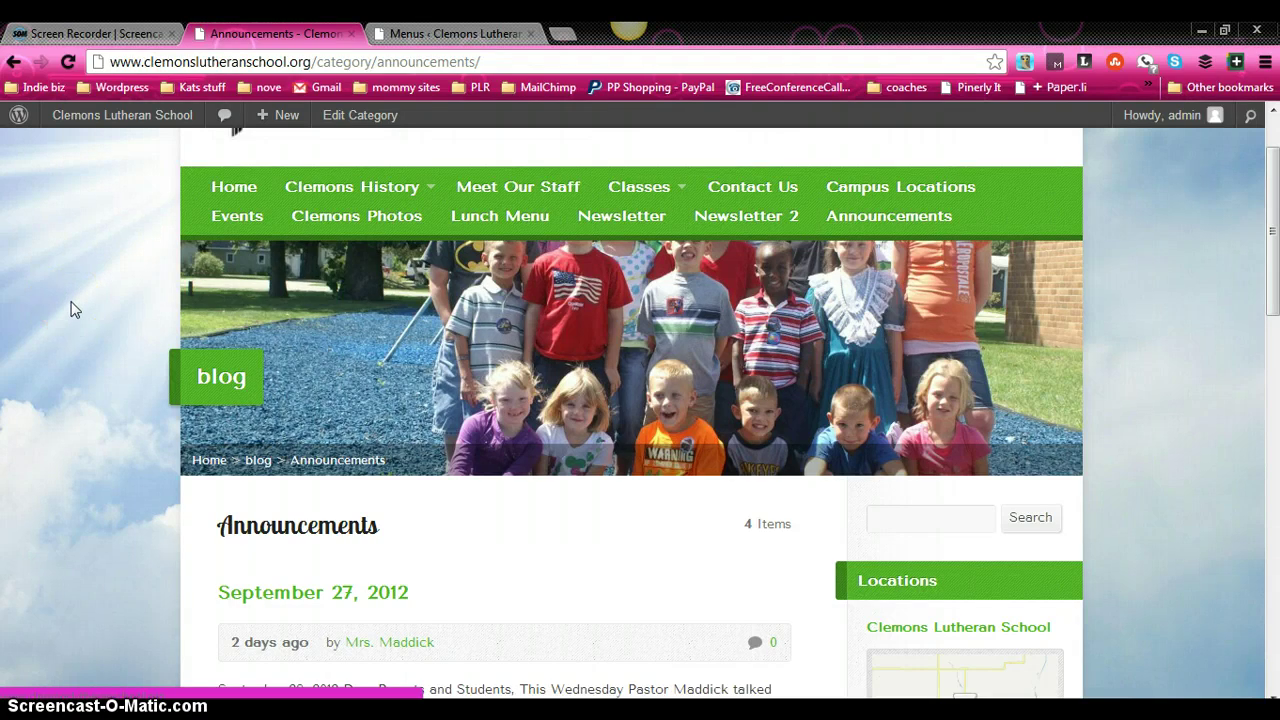
Step: Start a new blog post, 'Test Post', and place the cursor in its body
click(455, 33)
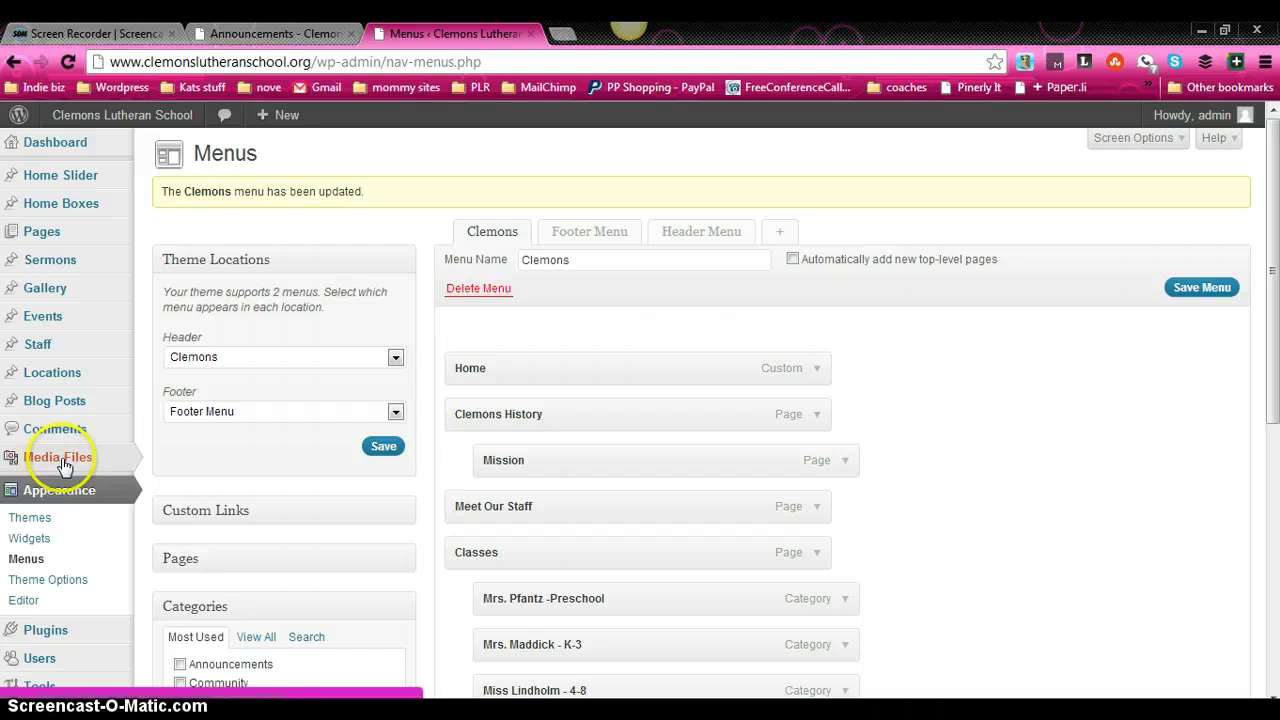
mouse_move(62, 412)
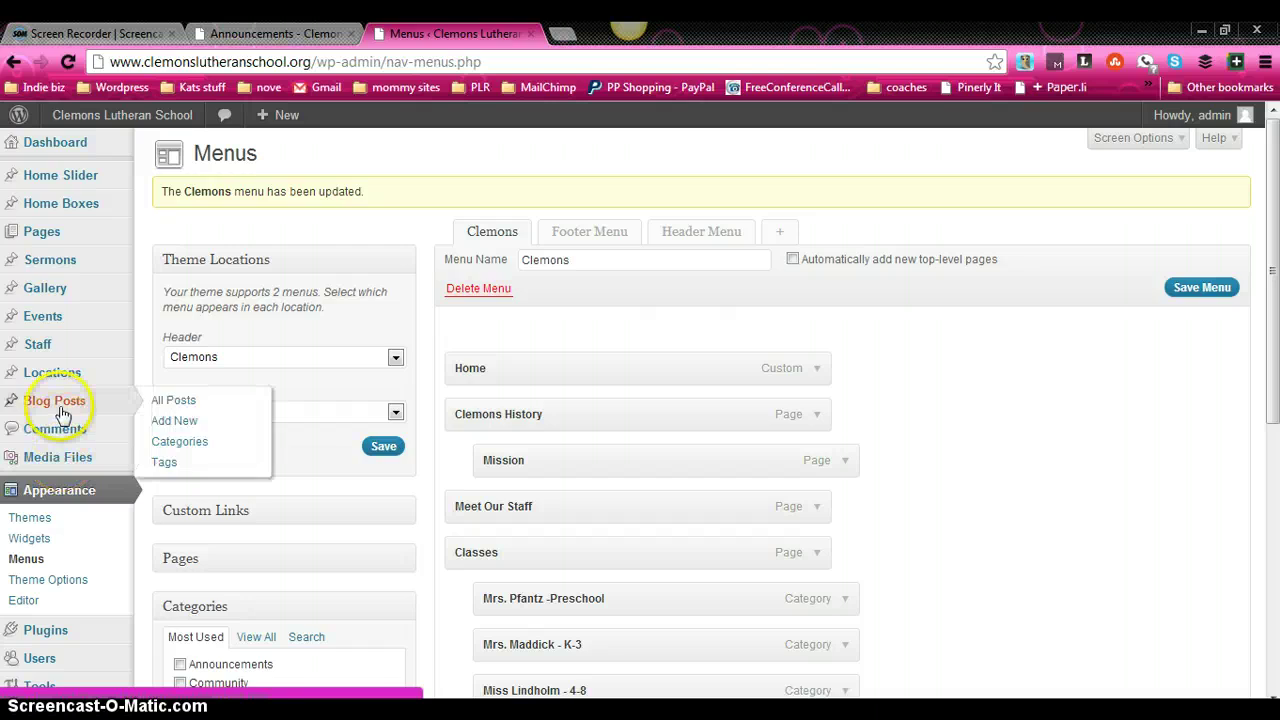
click(174, 428)
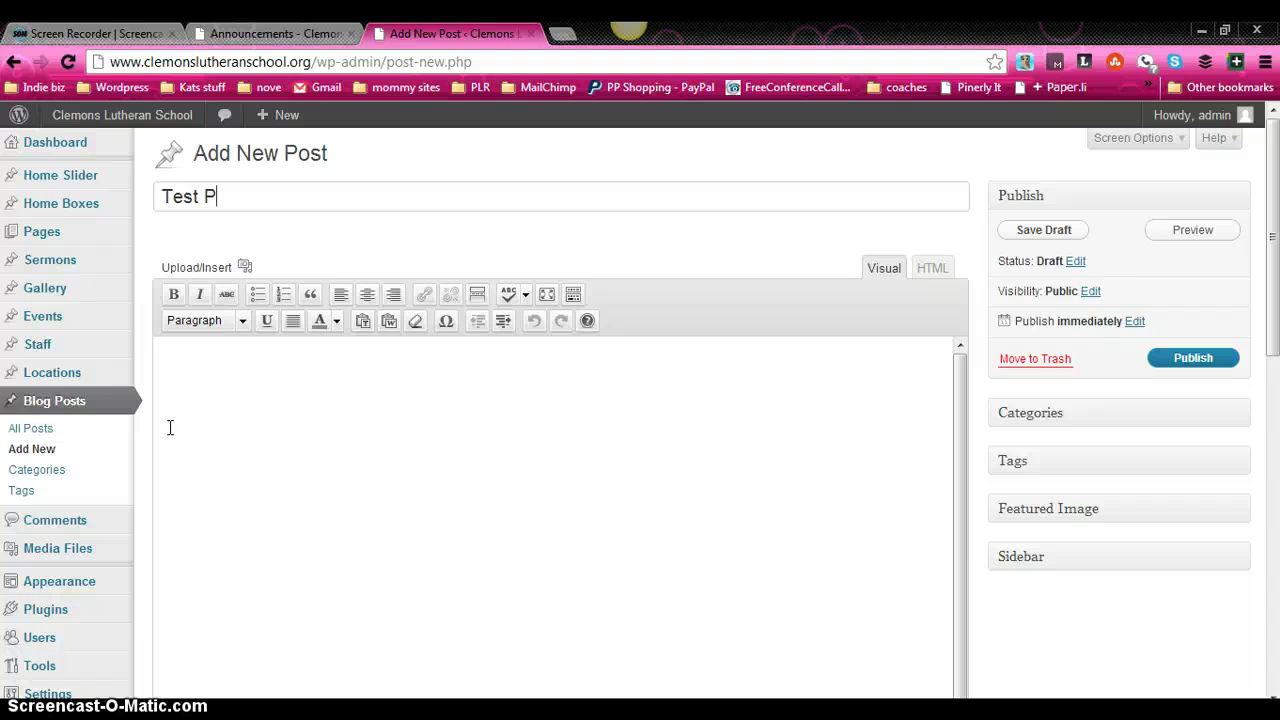
click(170, 427)
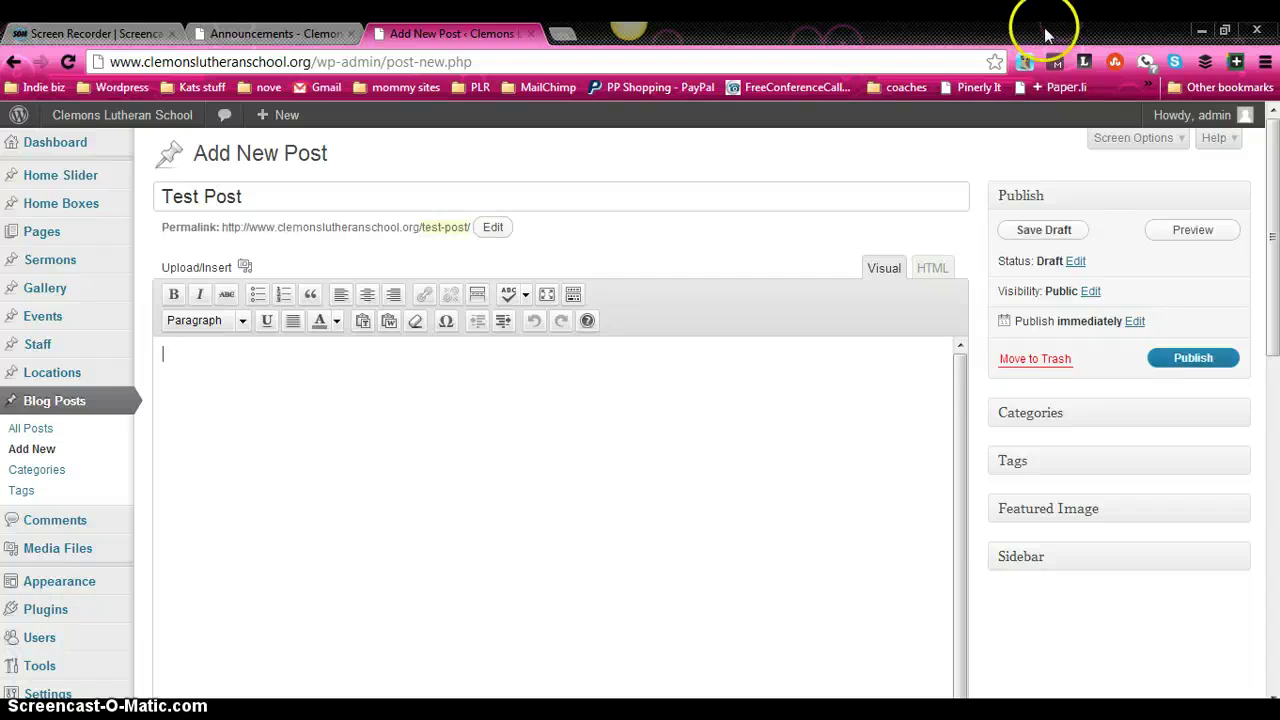
Step: Copy the first lorem ipsum paragraph from the generator tab, then close that tab
click(1084, 63)
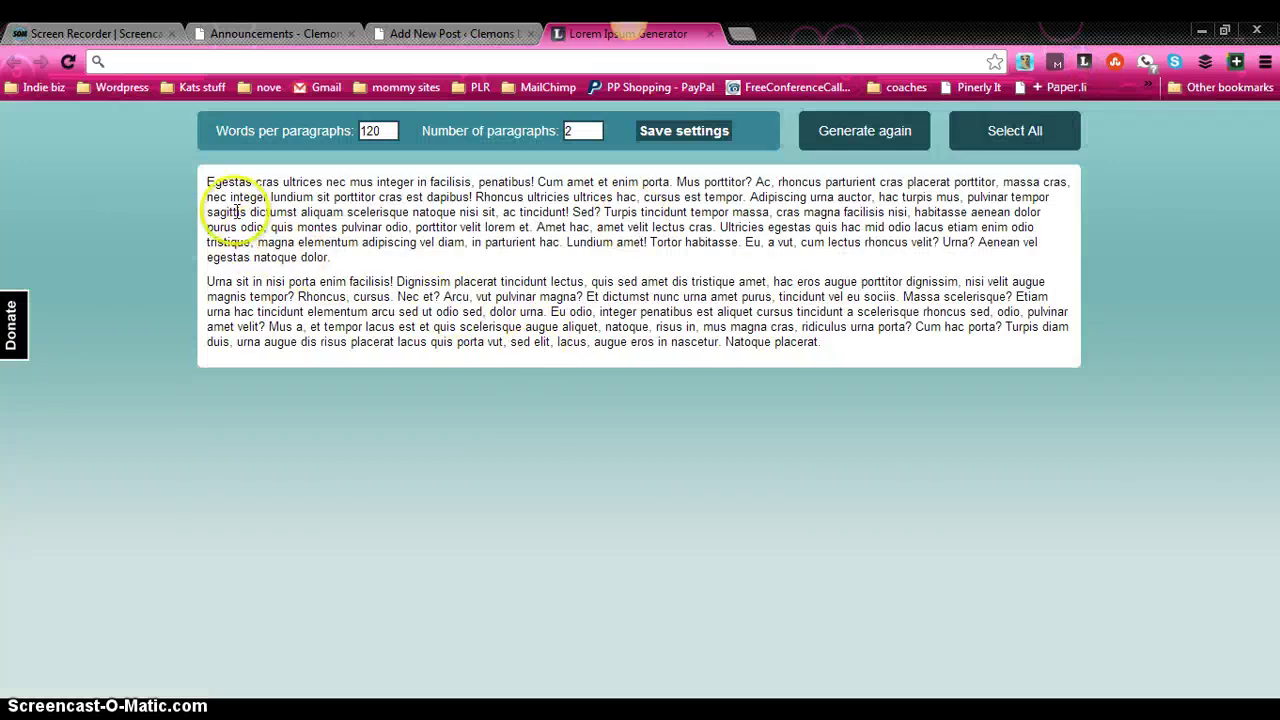
drag(206, 182, 343, 256)
right_click(343, 213)
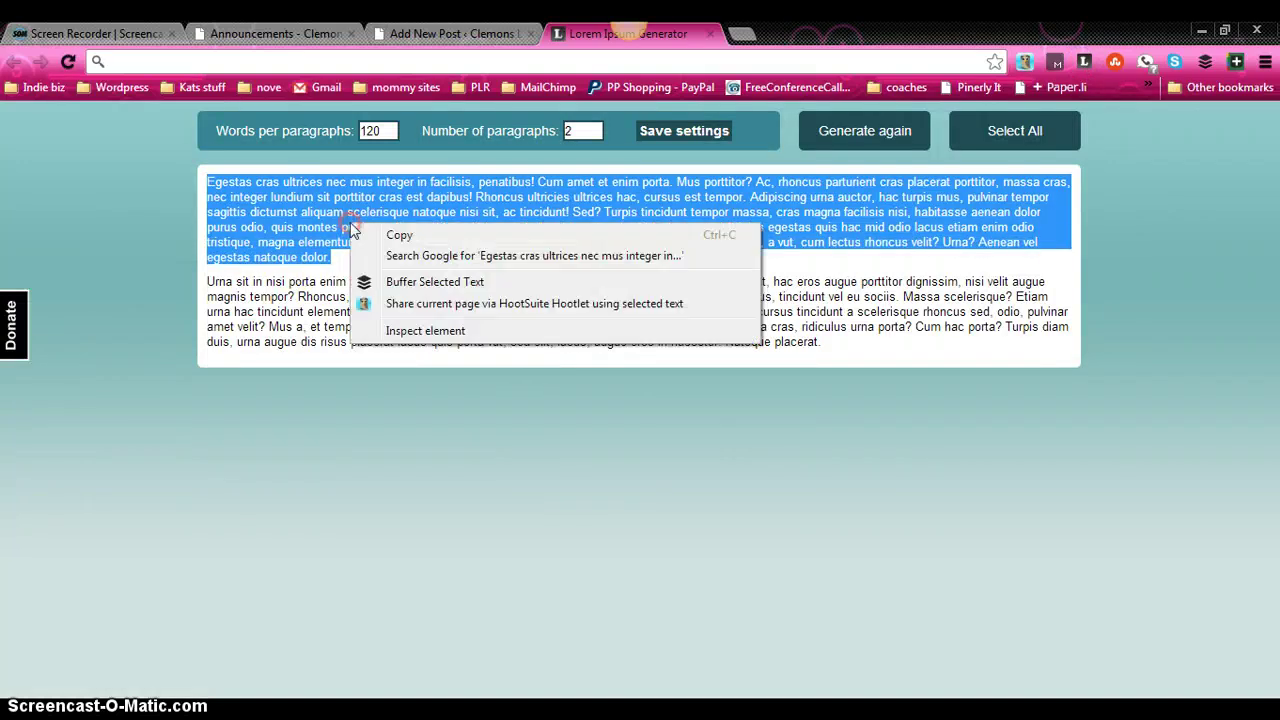
click(405, 232)
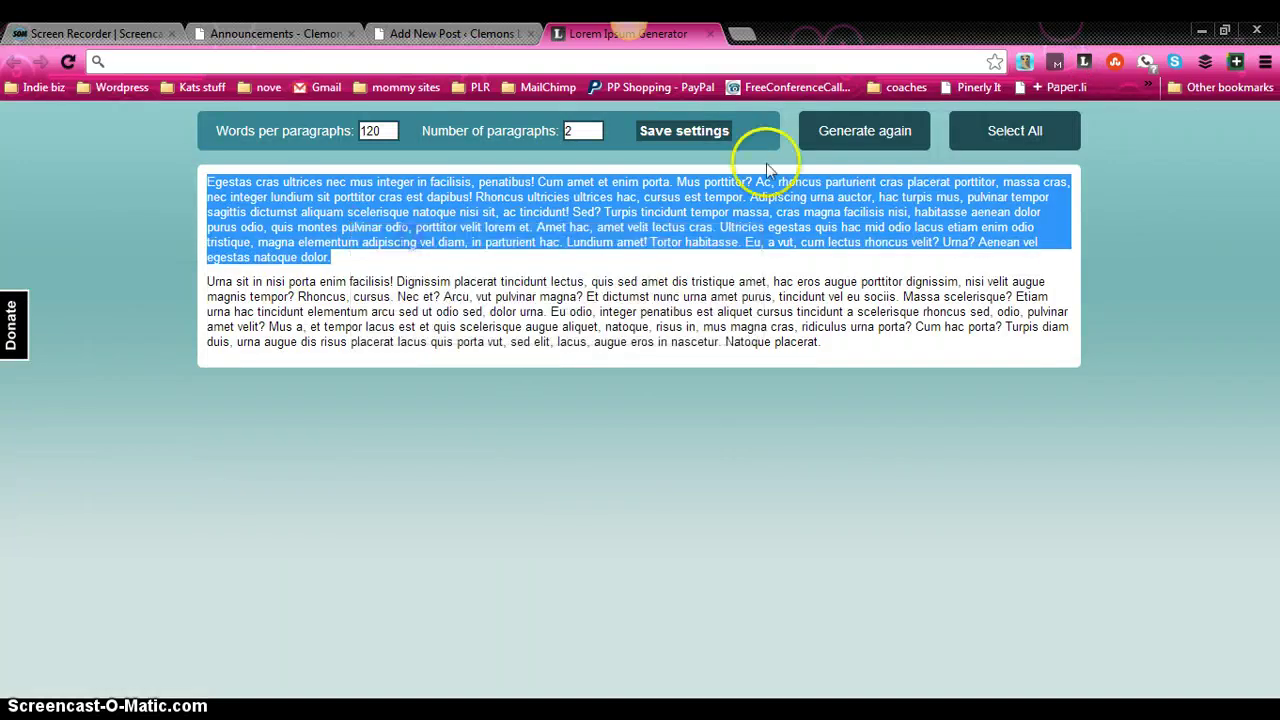
click(709, 34)
Step: Paste the copied lorem ipsum paragraph ('Egestas cras ultrices nec mus integer…') into the Test Post body
right_click(281, 417)
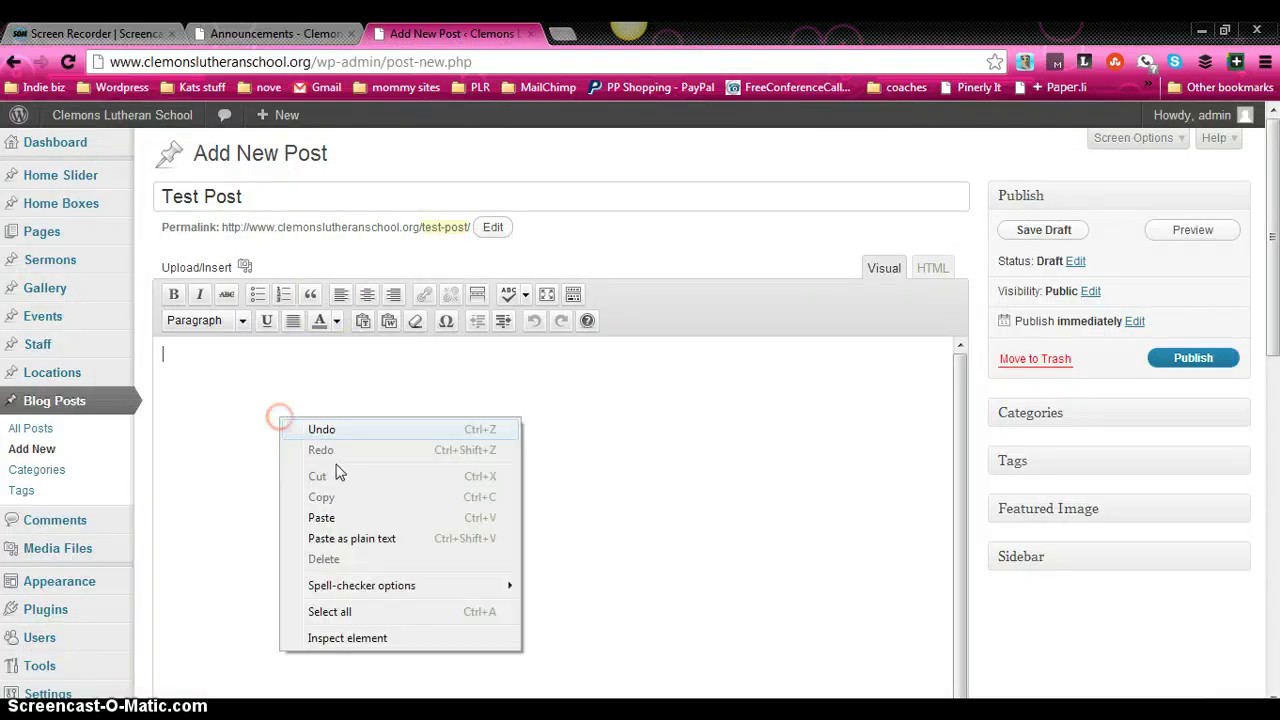
click(349, 514)
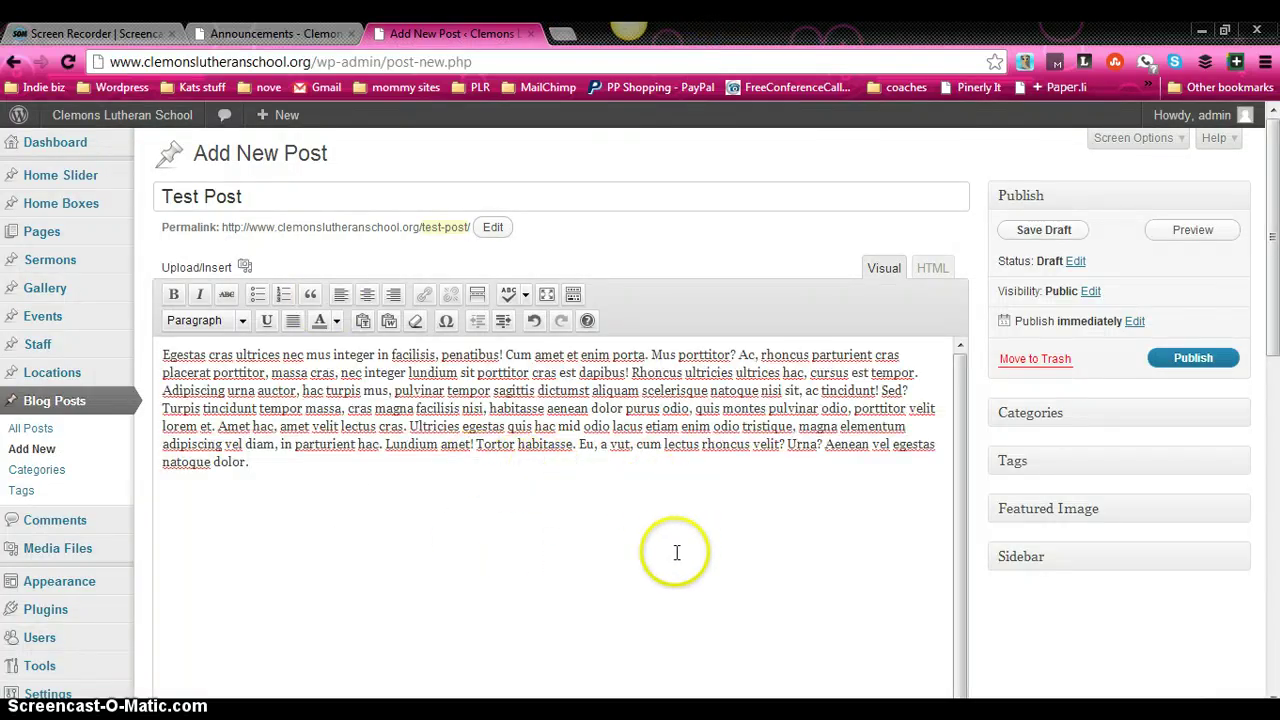
scroll(525, 550, down, 2)
scroll(519, 557, down, 5)
scroll(483, 546, up, 6)
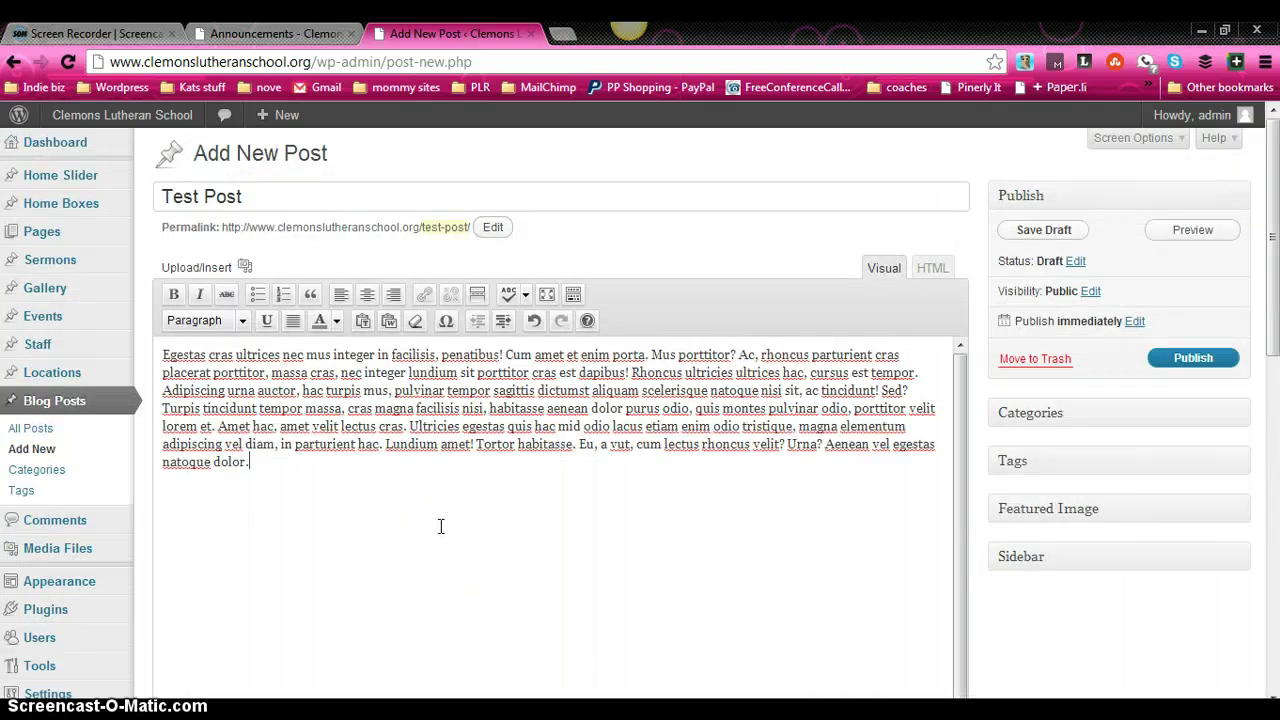
Step: File Test Post under Announcements, publish it, and bring up the live school homepage
click(1232, 418)
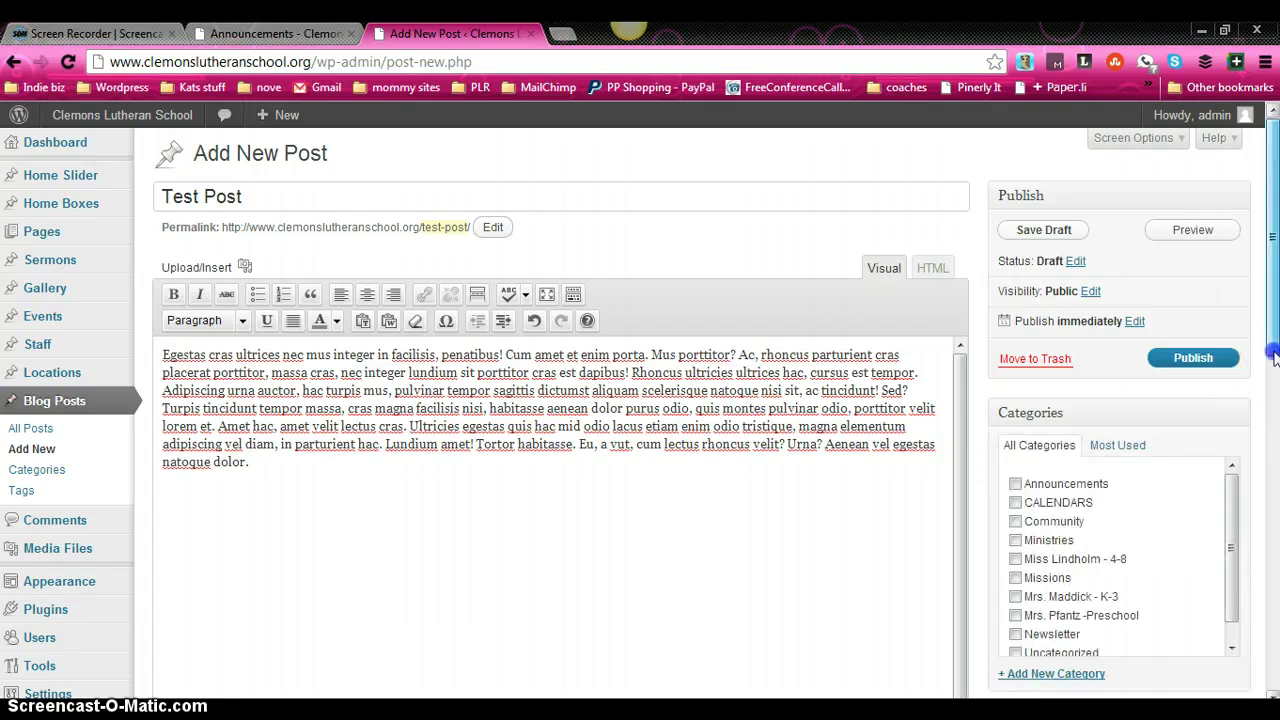
scroll(1273, 360, down, 3)
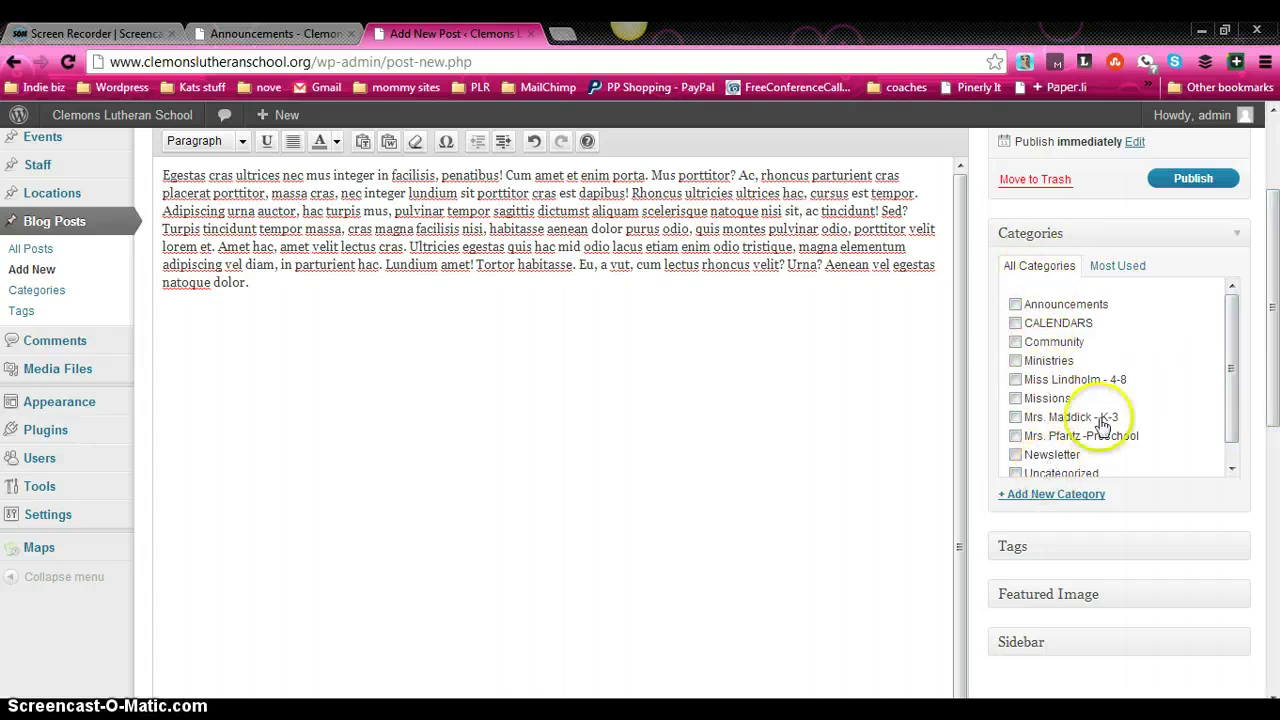
mouse_move(1228, 334)
mouse_down()
mouse_move(1236, 360)
mouse_move(1237, 320)
mouse_up()
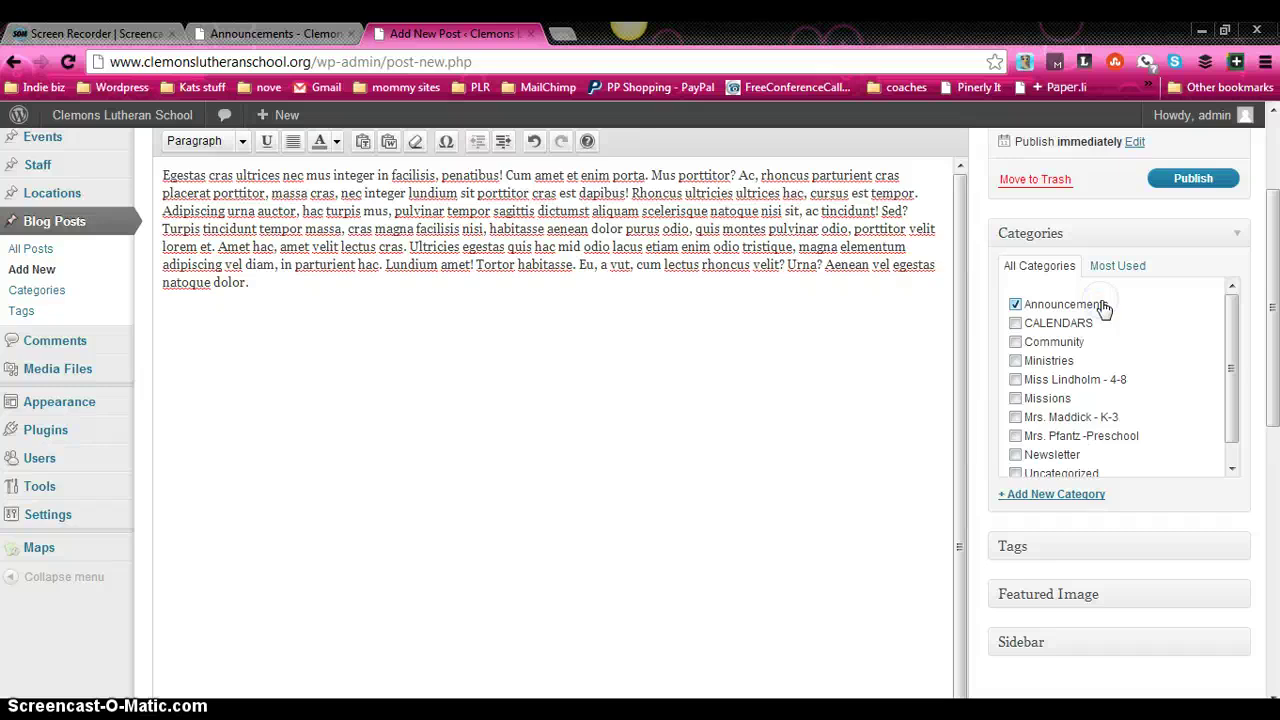
click(1105, 316)
click(1230, 185)
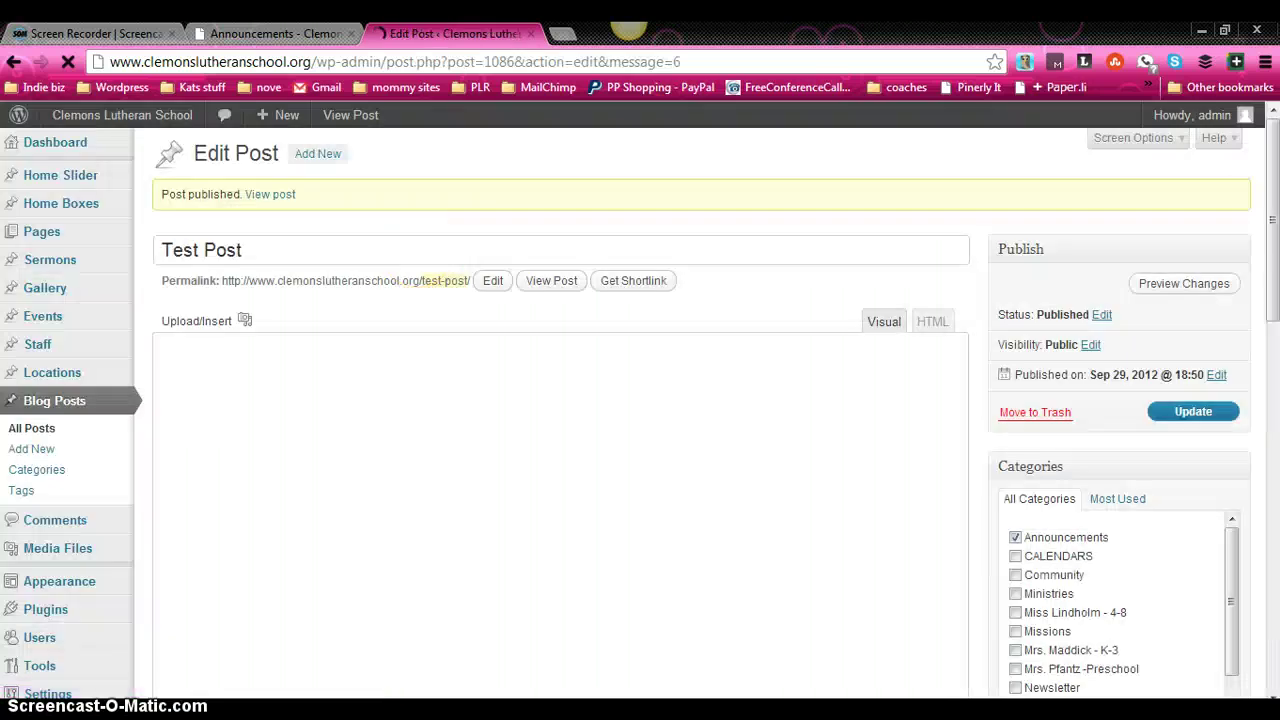
click(270, 33)
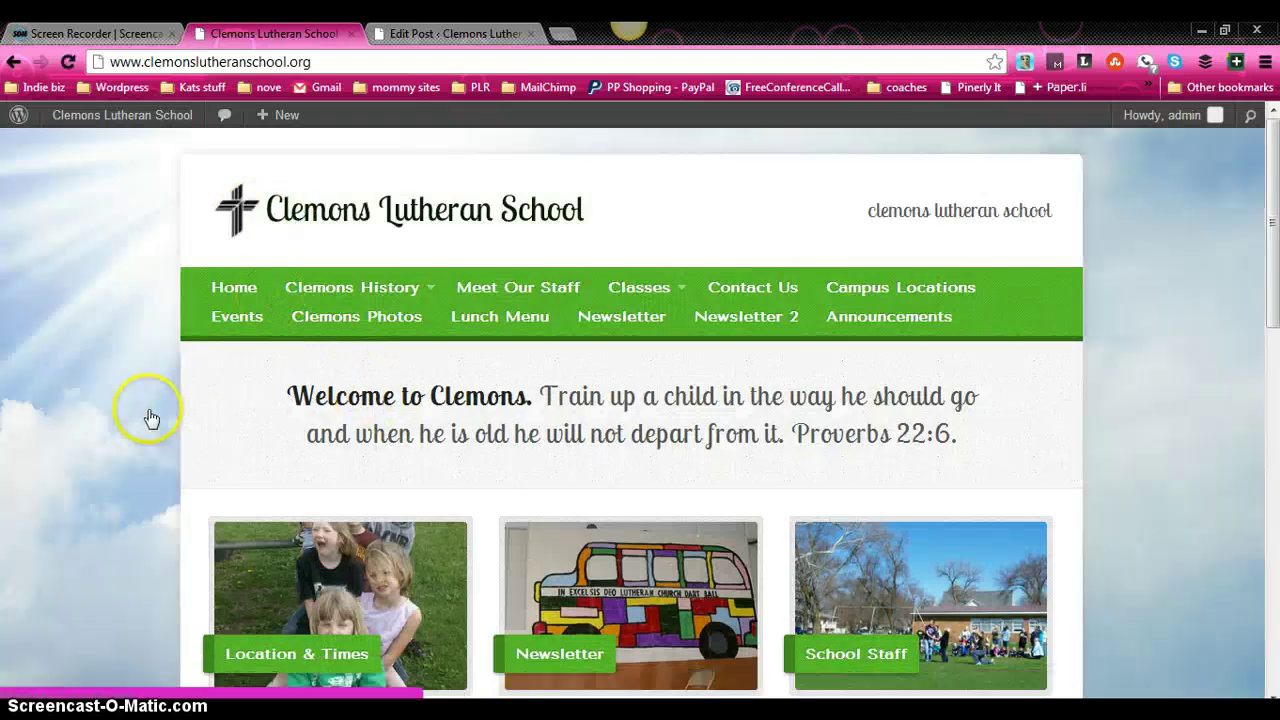
Step: Scroll the Announcements page to confirm Test Post heads its five listed posts
scroll(148, 416, down, 3)
scroll(148, 416, up, 3)
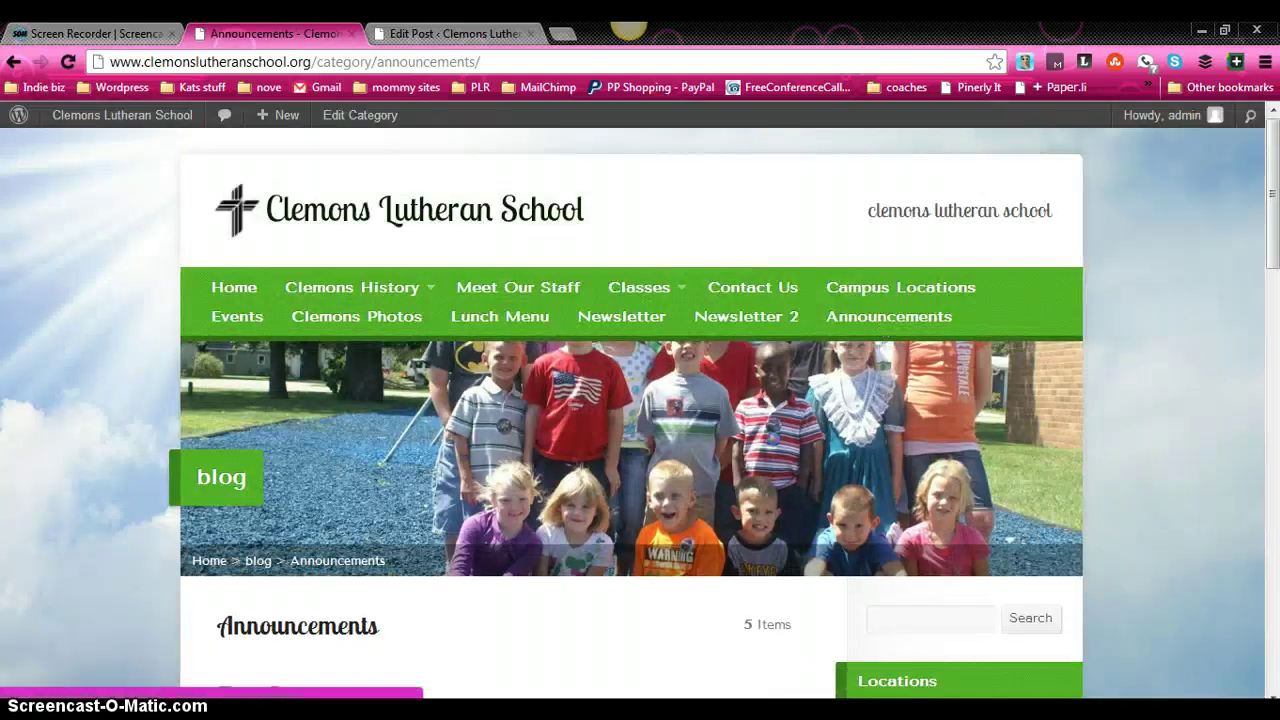
drag(1275, 160, 1273, 255)
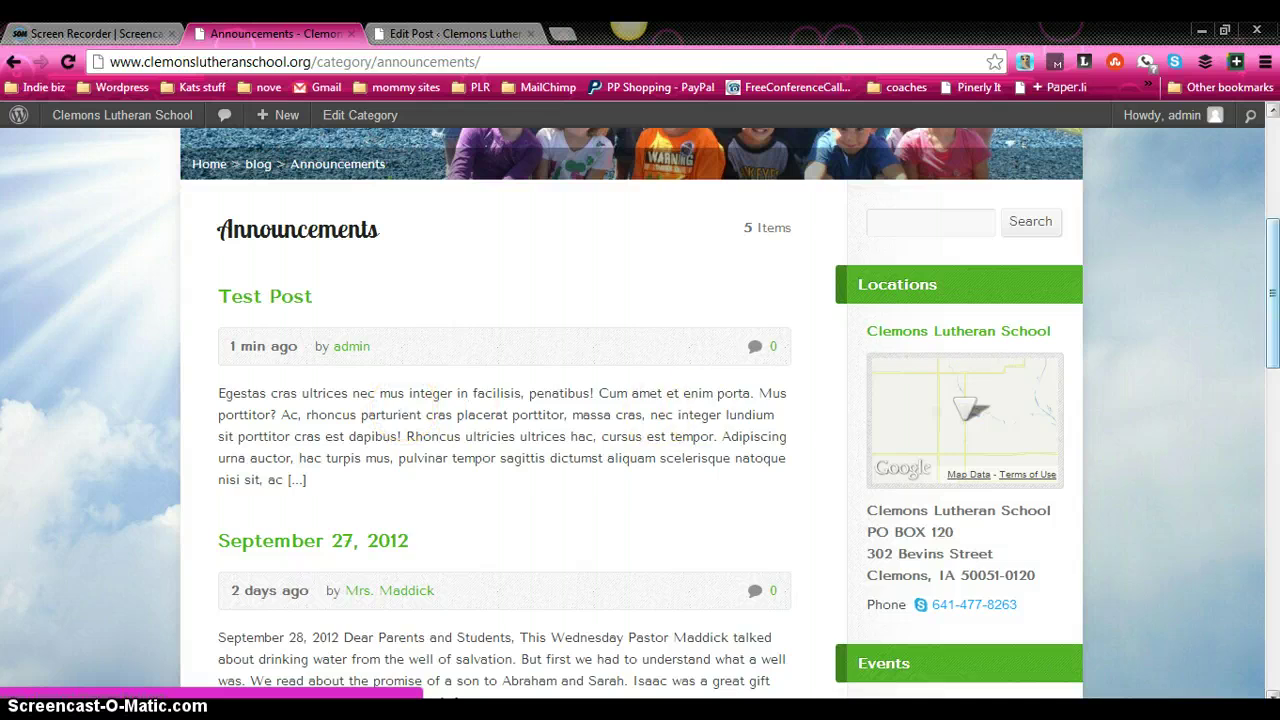
drag(1266, 300, 1217, 182)
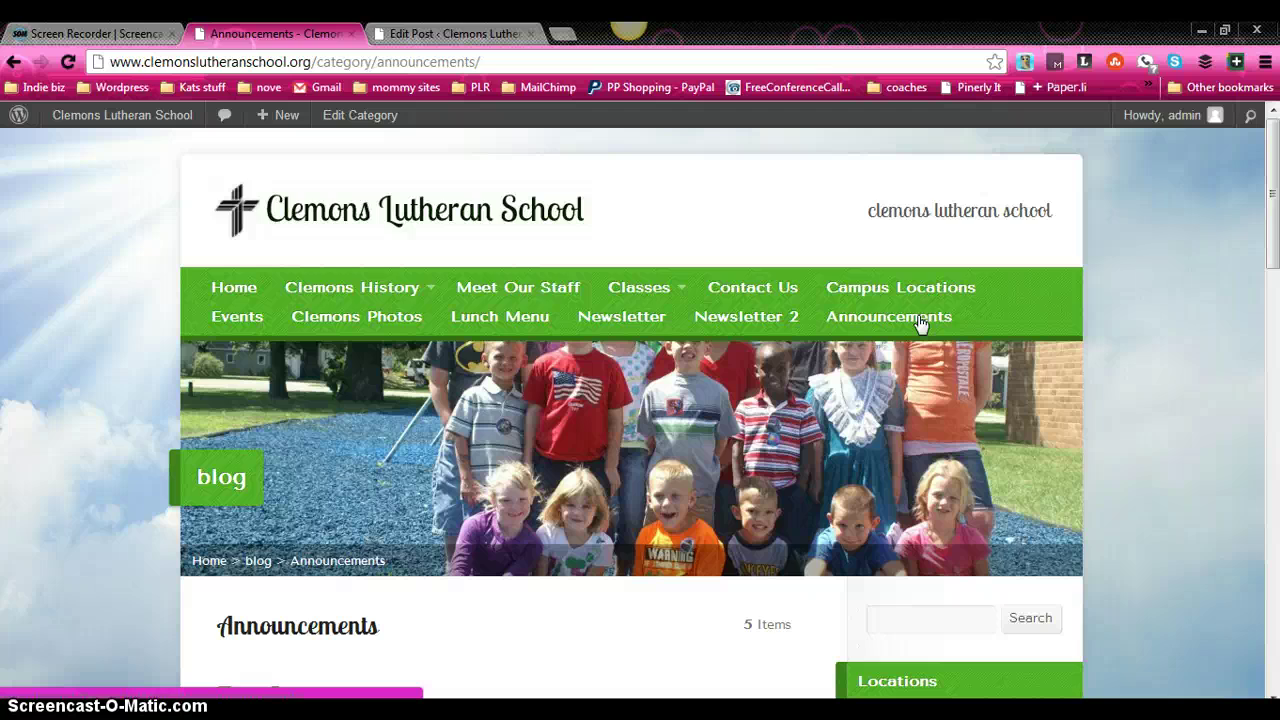
Step: On the Blog Posts Categories page, add category News with slug news and parent None
click(455, 33)
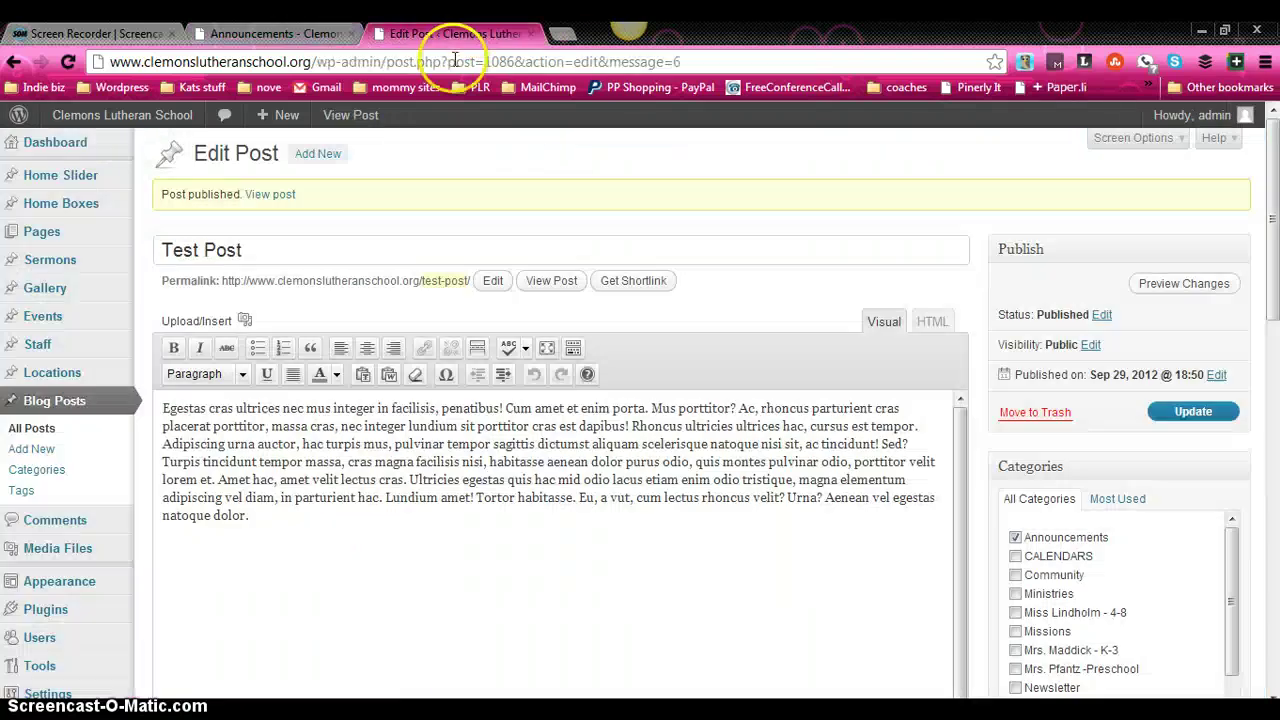
mouse_move(93, 325)
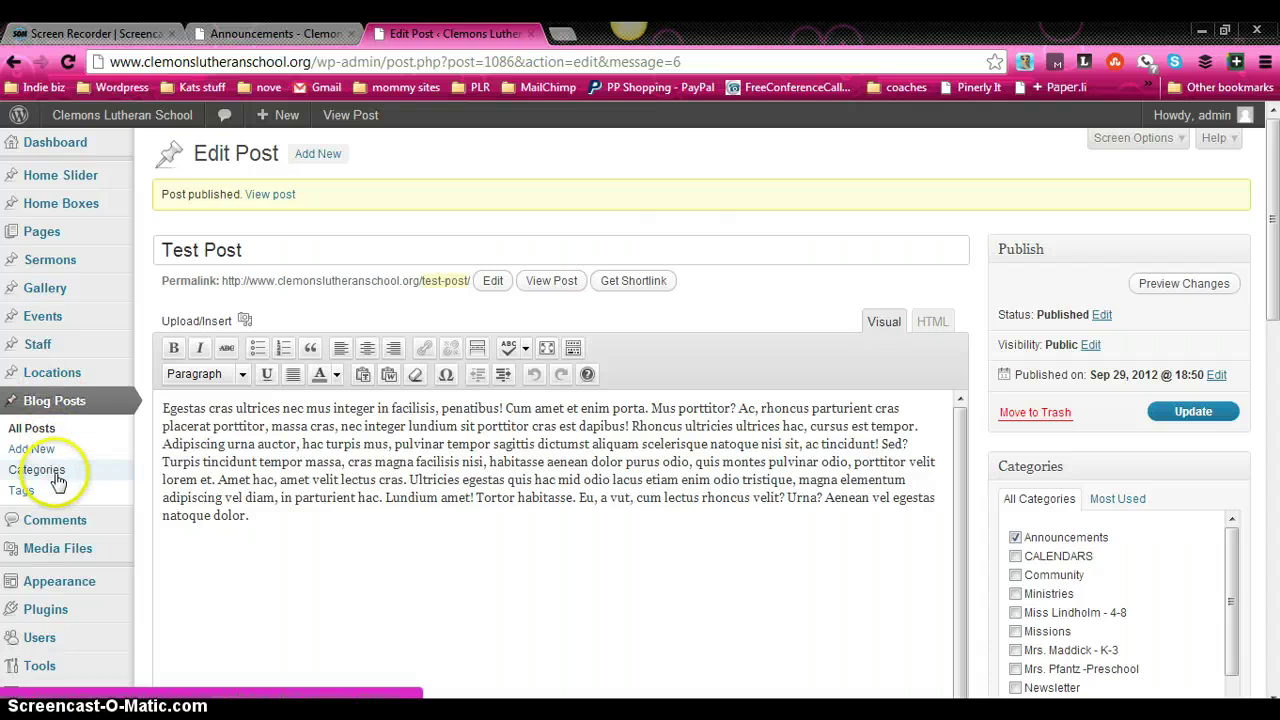
click(56, 473)
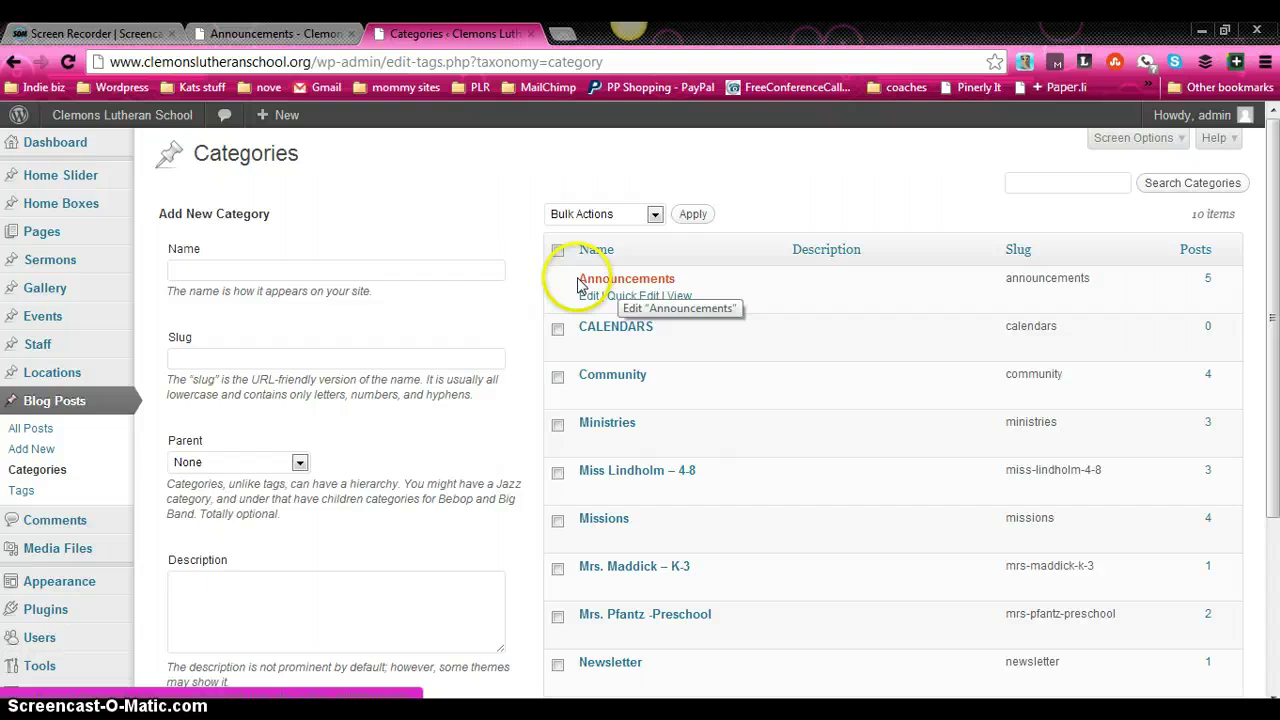
click(424, 276)
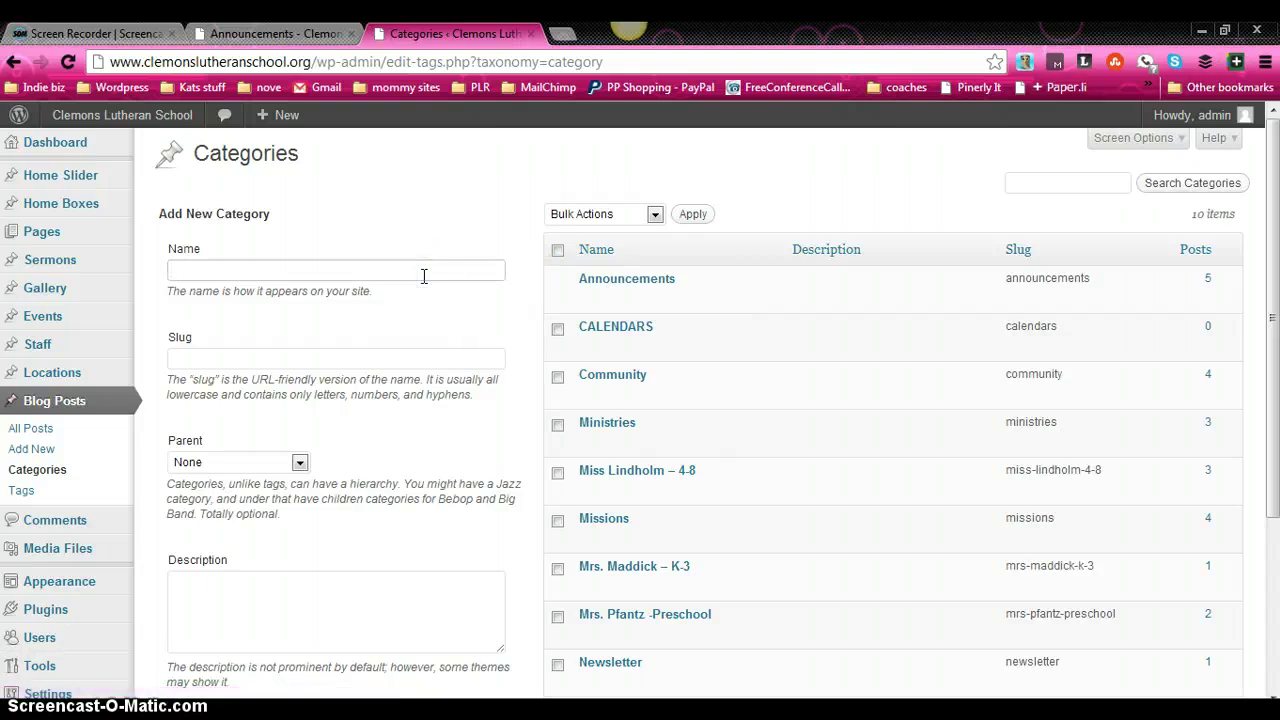
key(Tab)
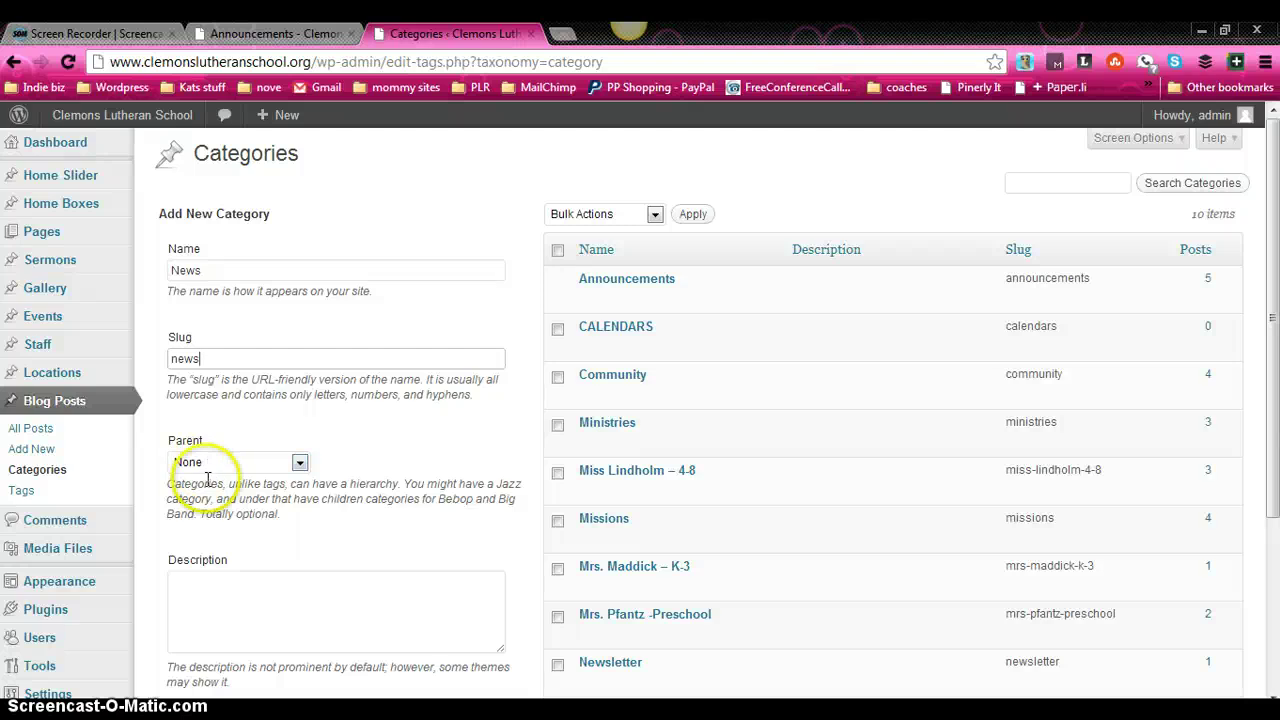
click(295, 594)
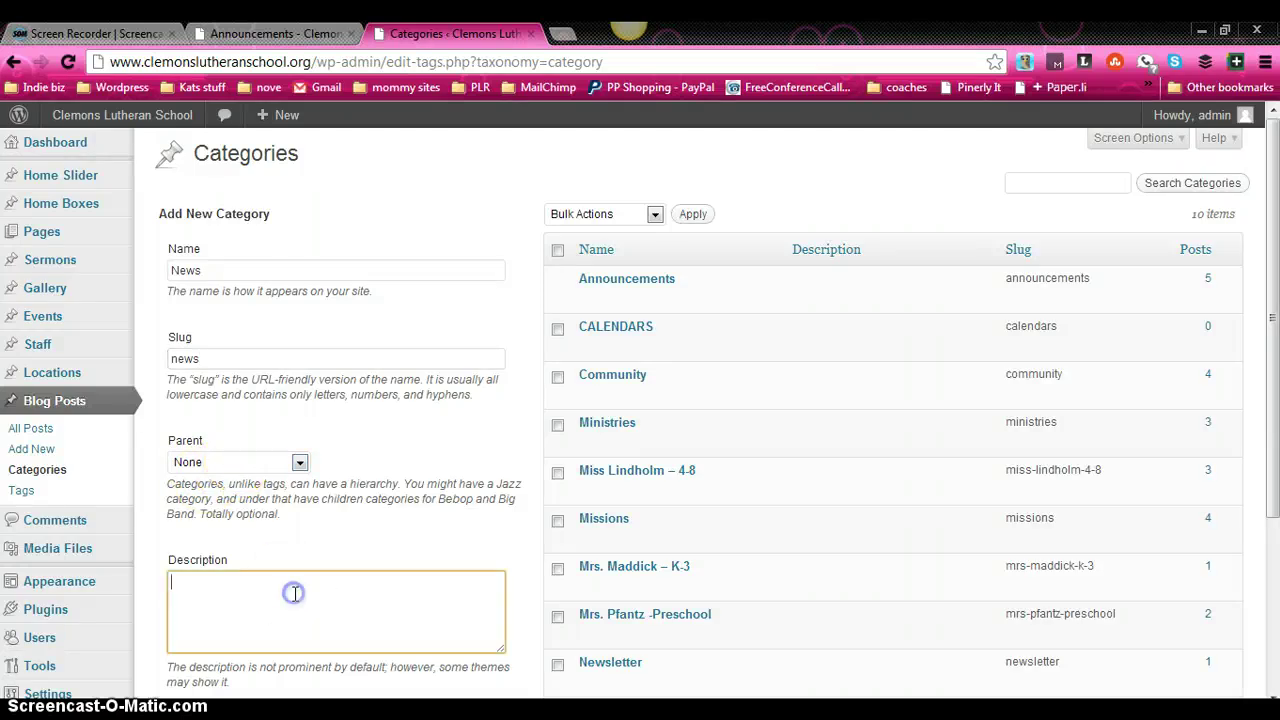
scroll(295, 594, down, 3)
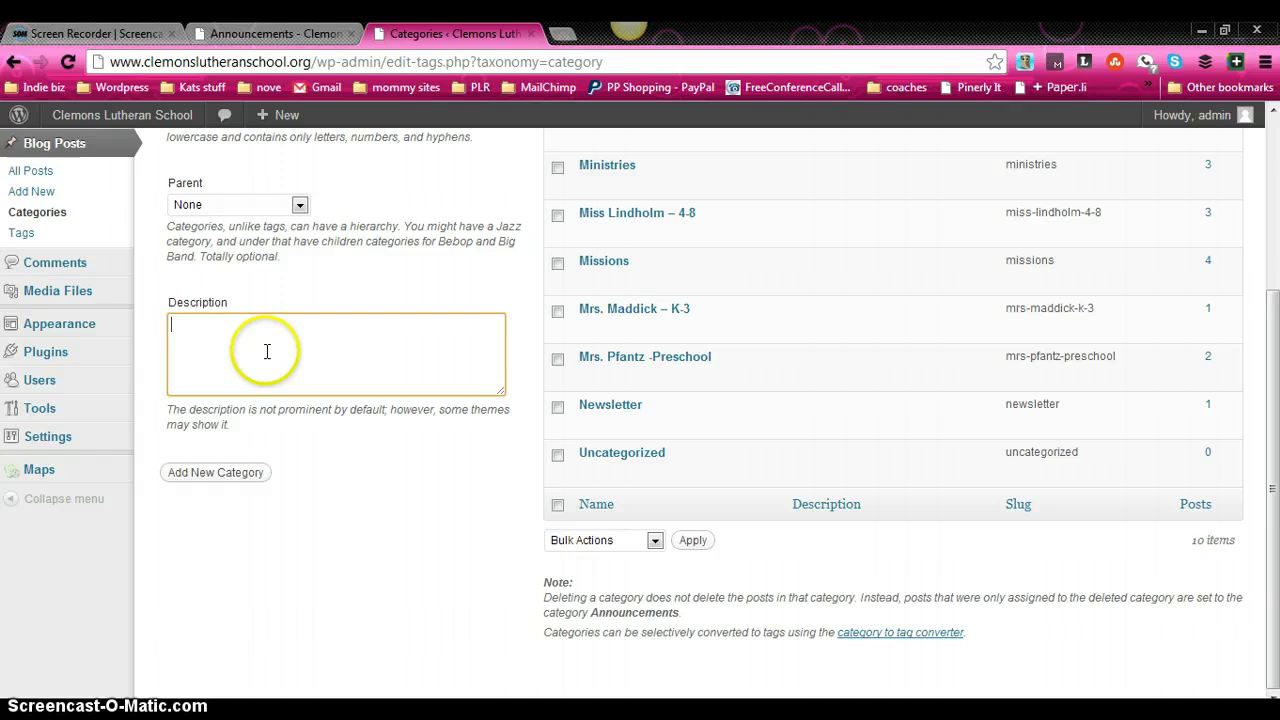
click(241, 479)
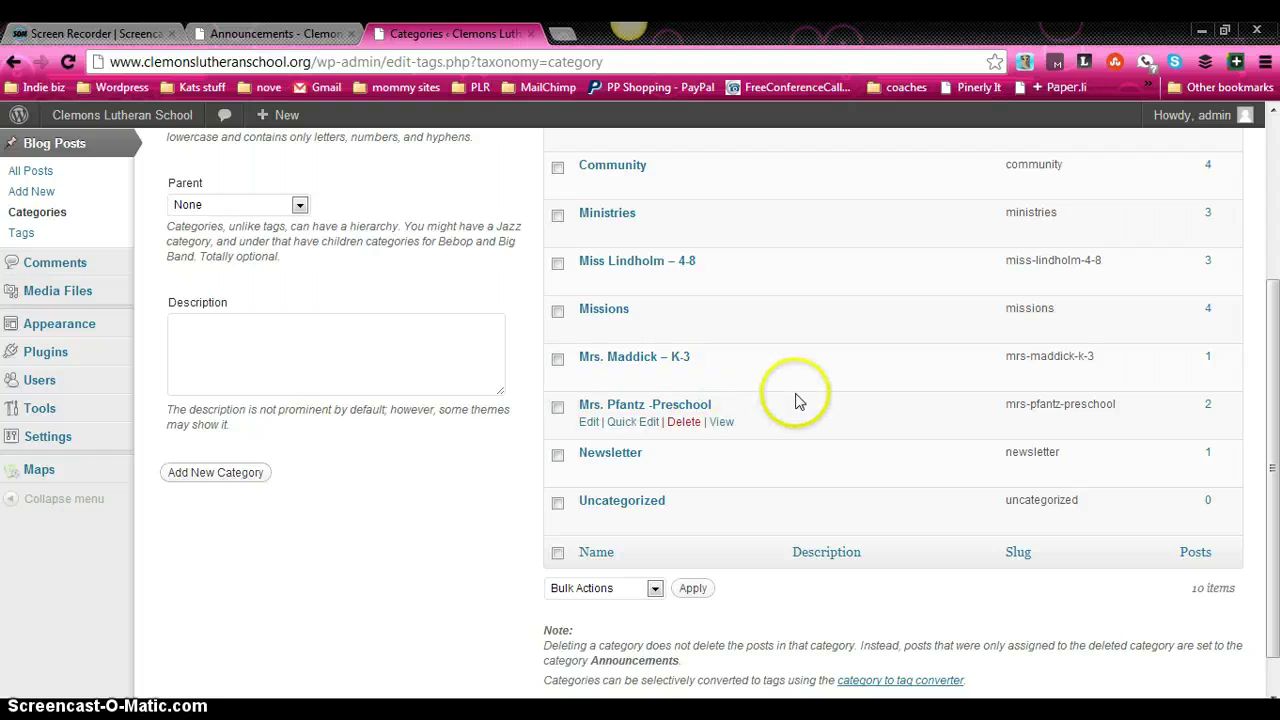
scroll(794, 400, up, 3)
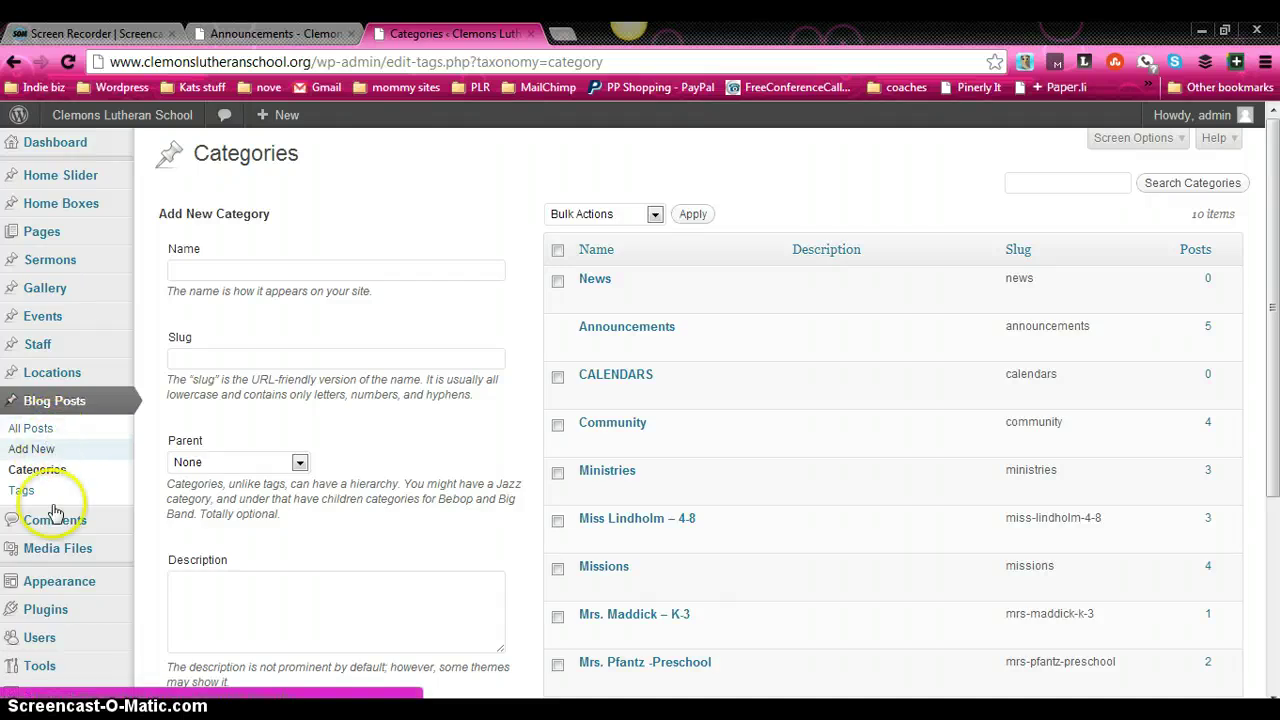
Step: Start a new post titled 'Test post 2' and paste the lorem ipsum paragraph into its body
click(44, 452)
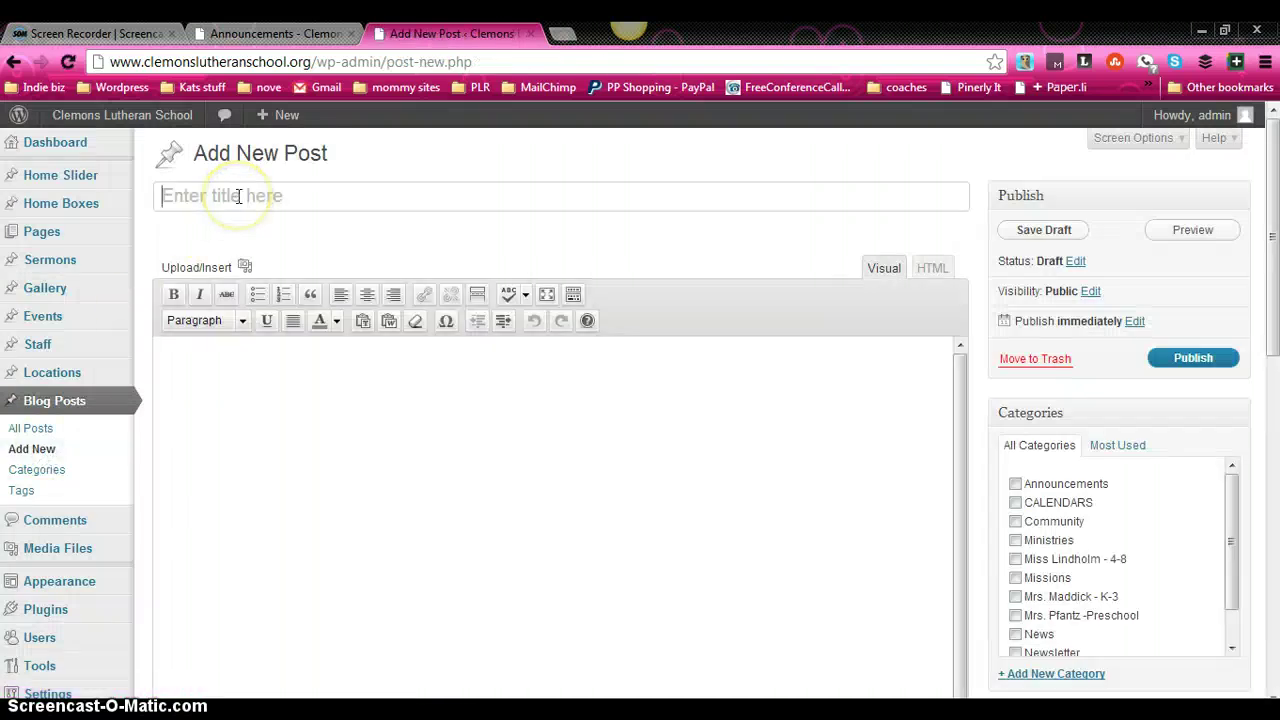
click(241, 200)
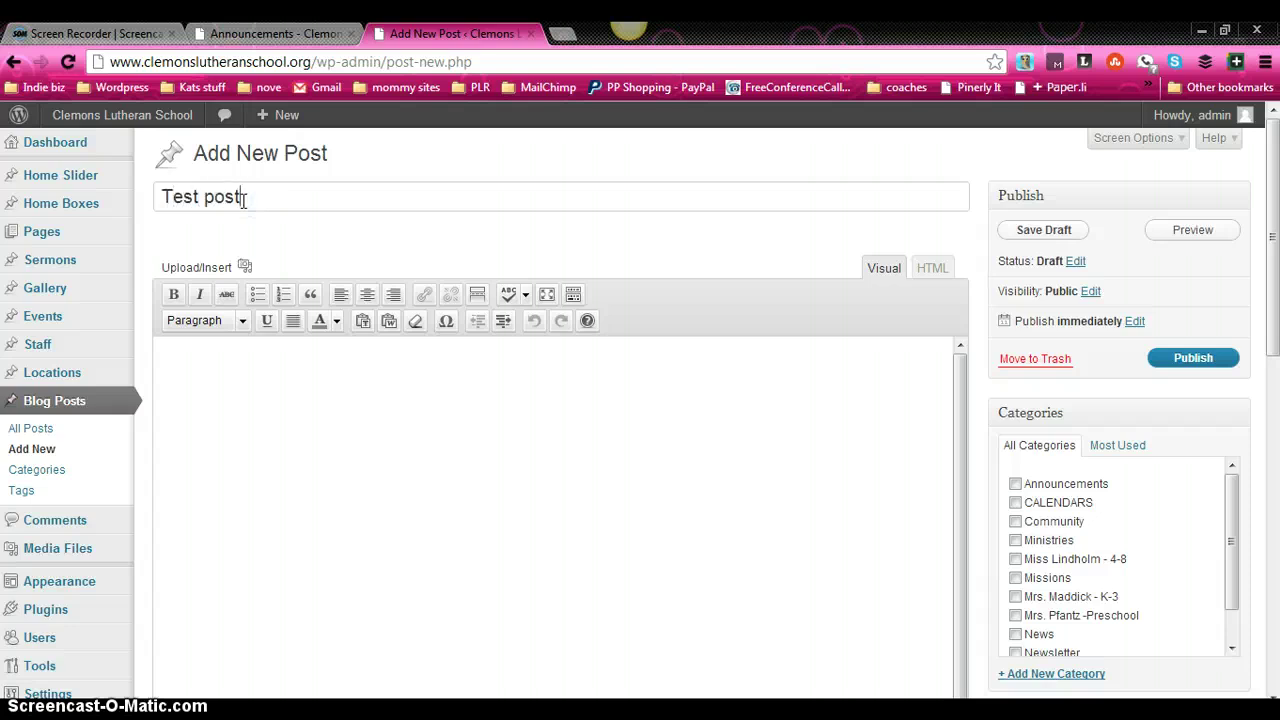
right_click(238, 344)
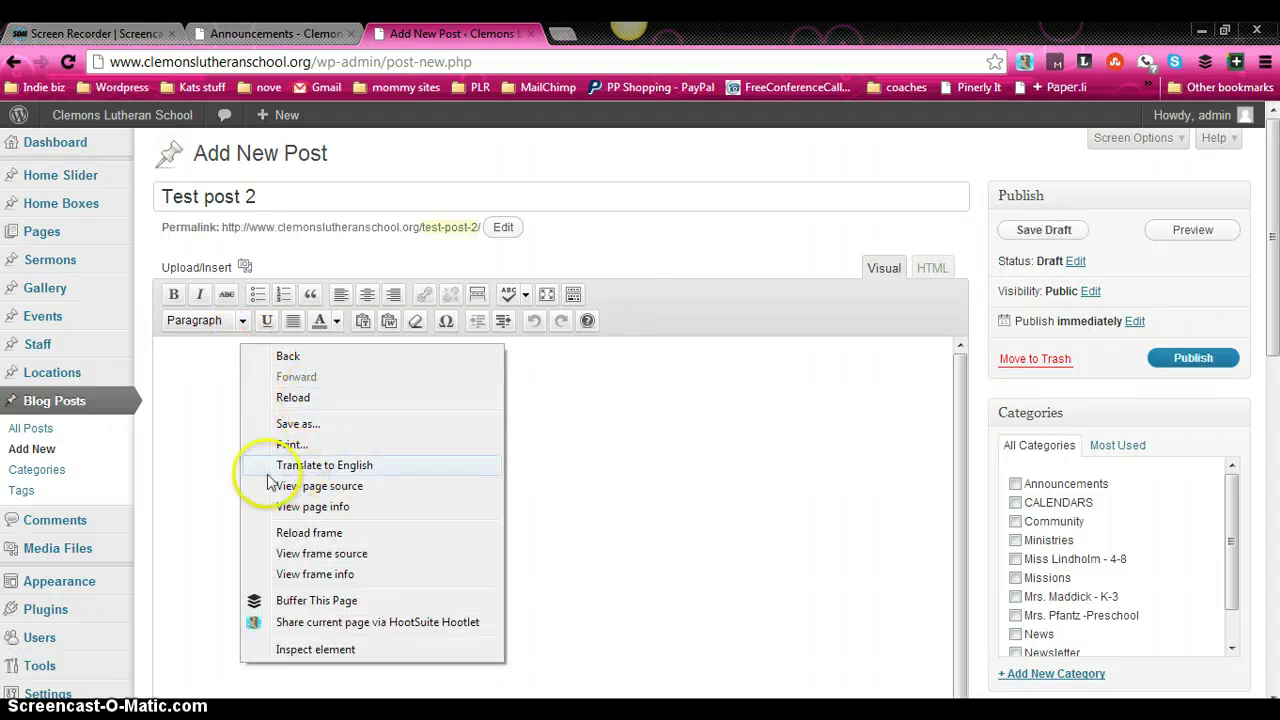
click(229, 380)
right_click(228, 442)
click(294, 537)
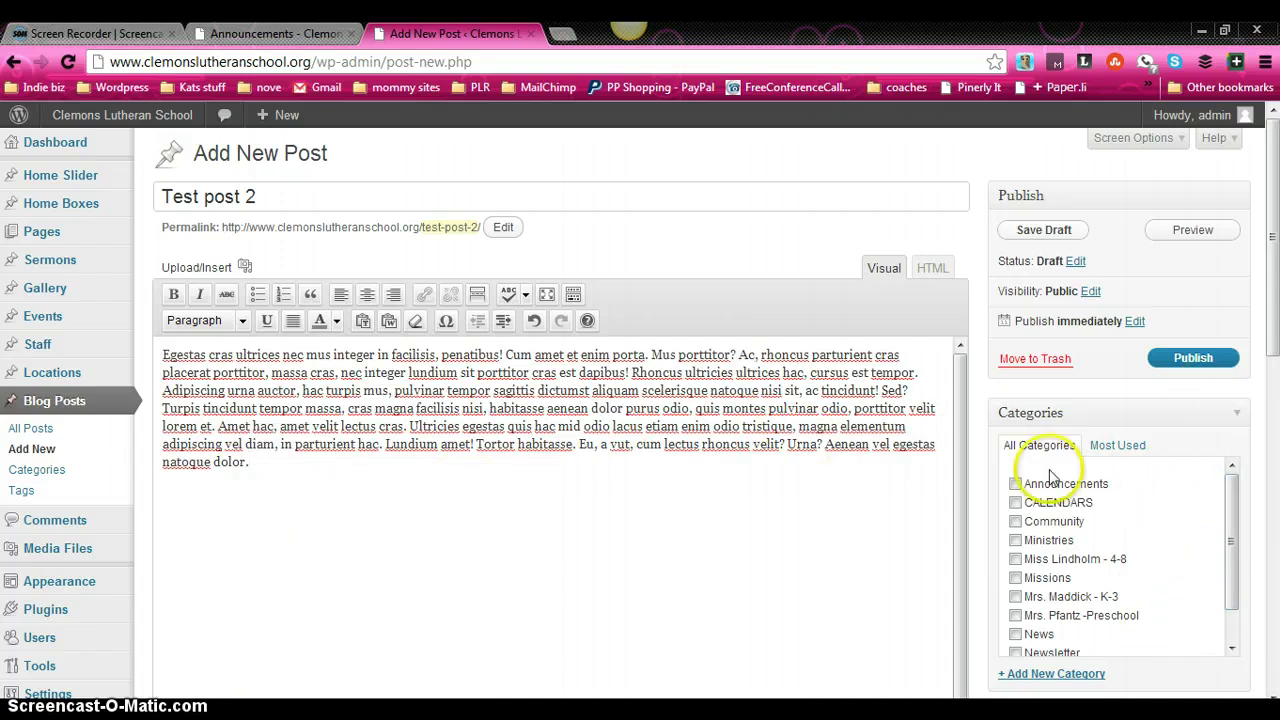
Step: File Test post 2 under the News category and publish it
click(1035, 635)
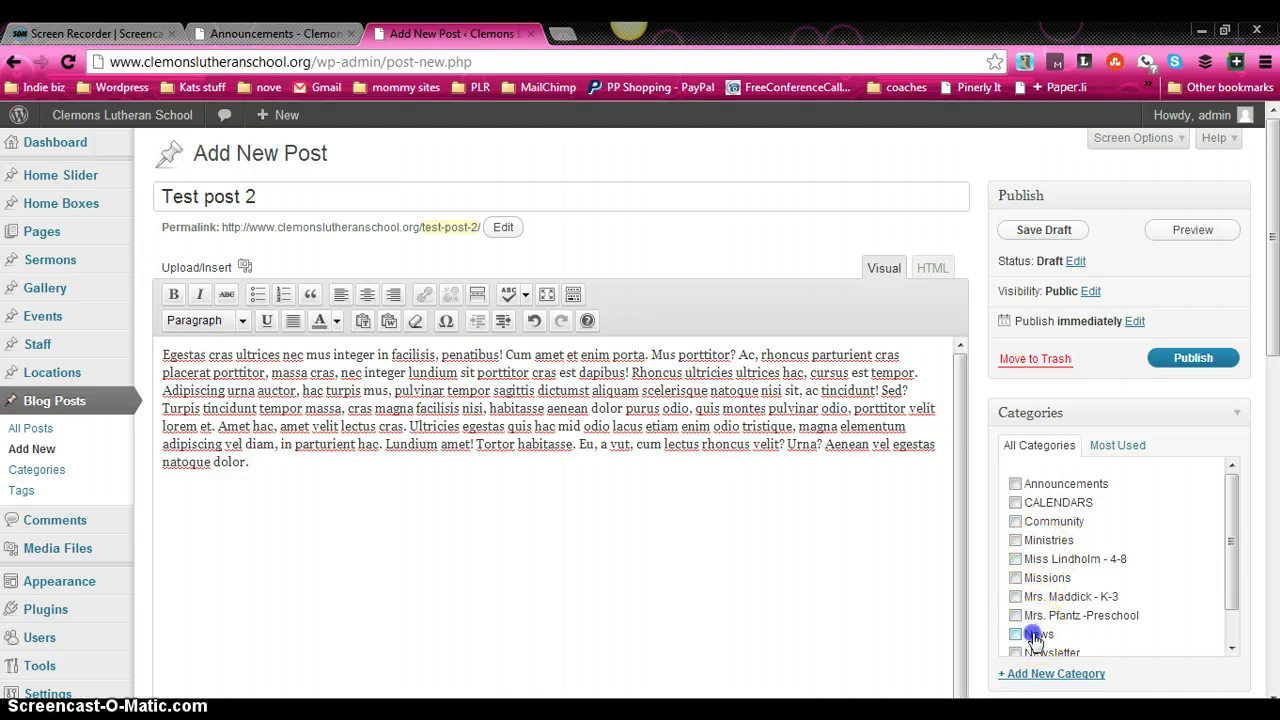
drag(1271, 337, 1271, 457)
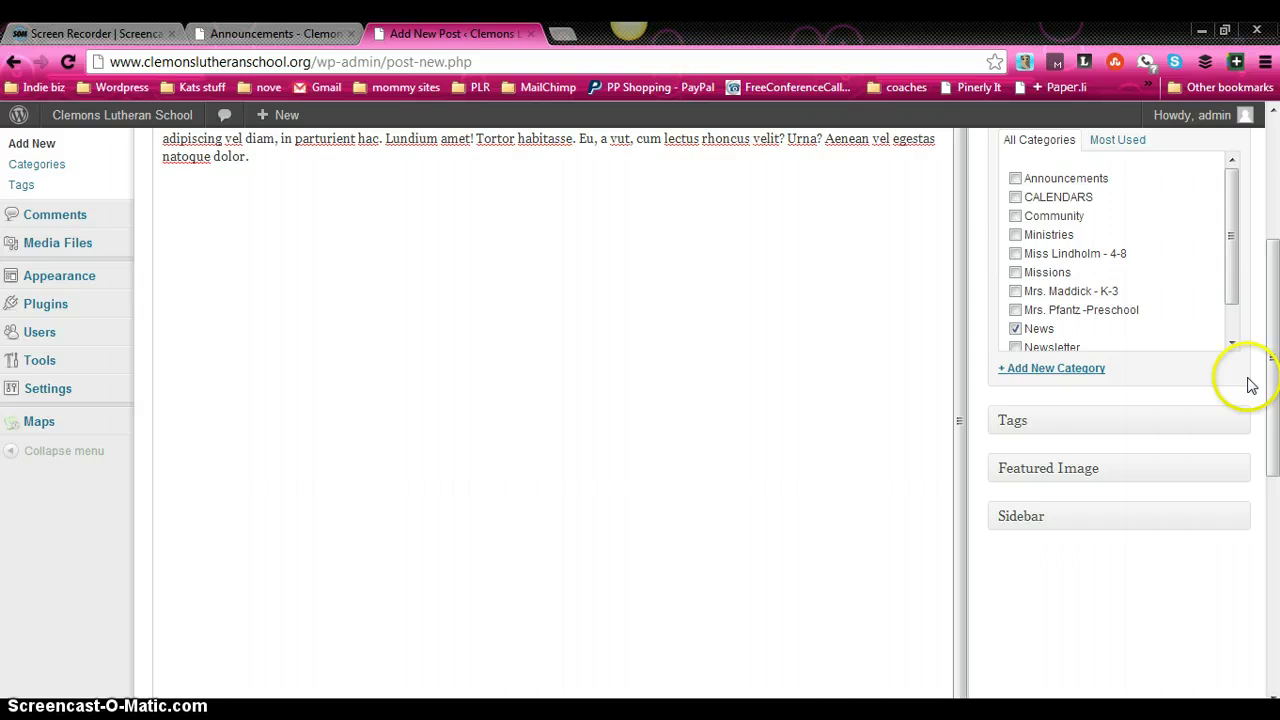
drag(1274, 352, 1274, 240)
click(1193, 339)
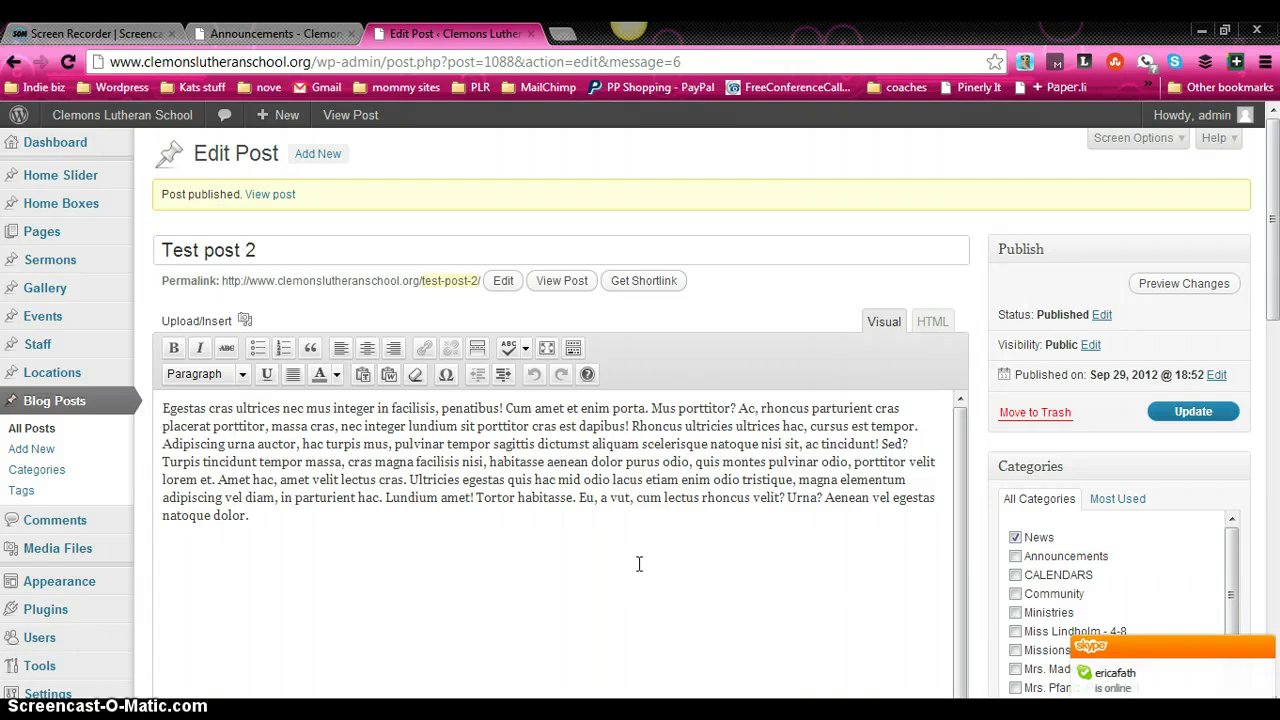
Step: Append the News category to the Clemons menu, save it, and reload the live Announcements page
mouse_move(110, 582)
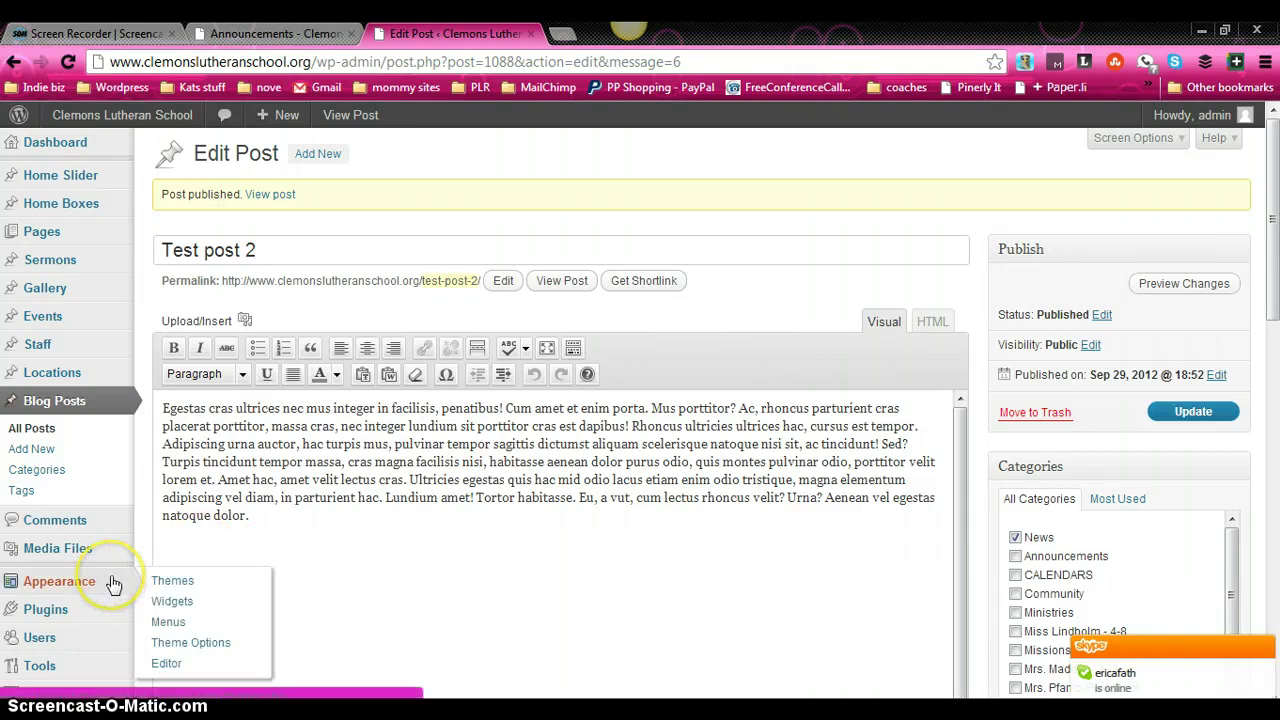
click(168, 623)
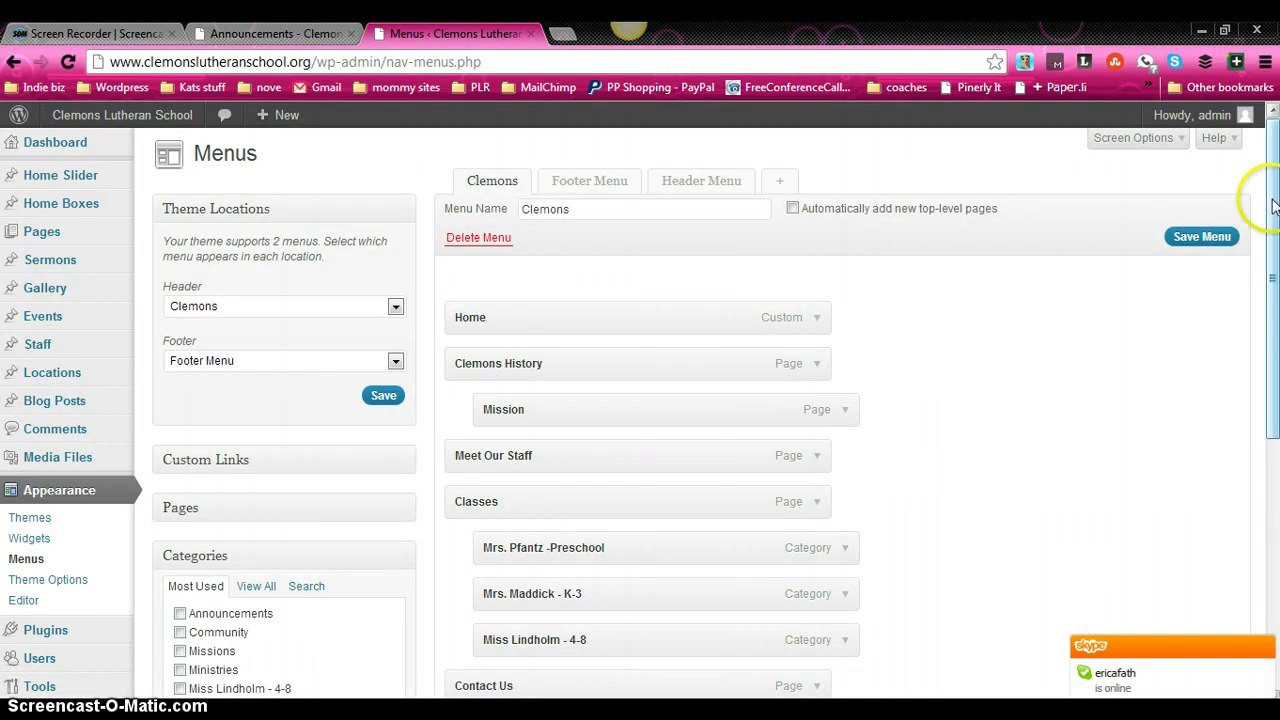
drag(1271, 243, 1270, 410)
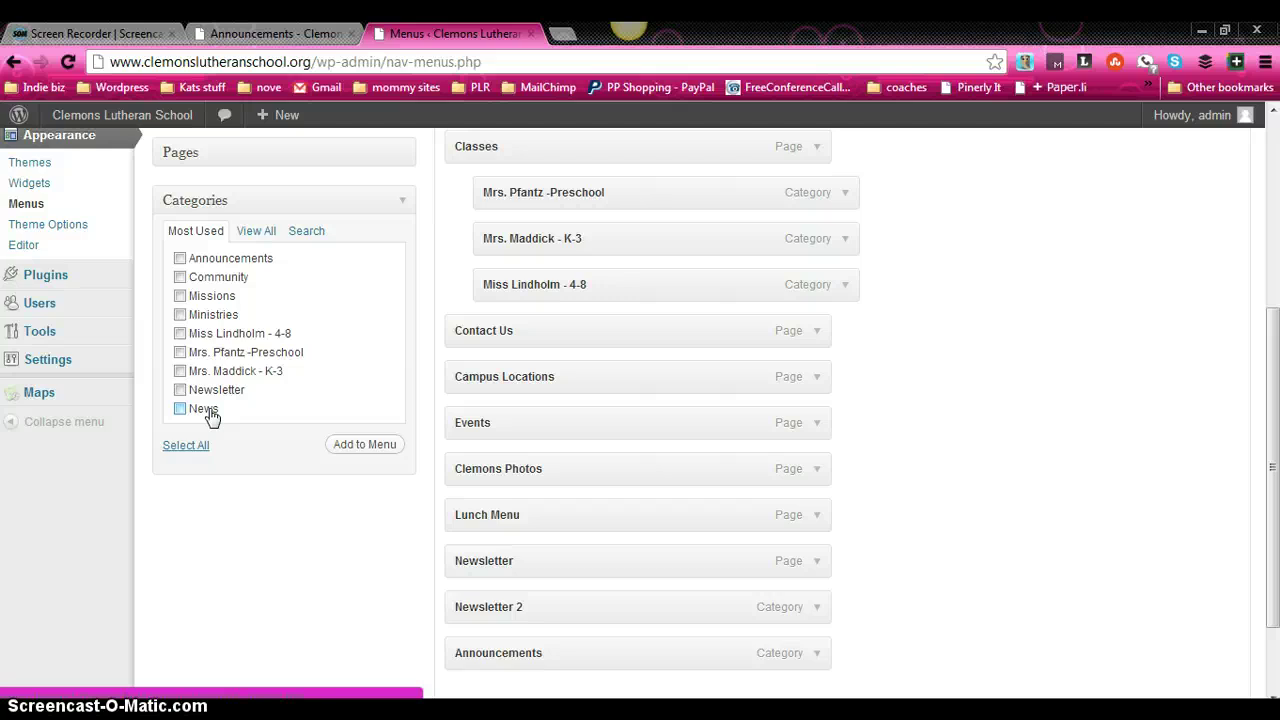
click(262, 240)
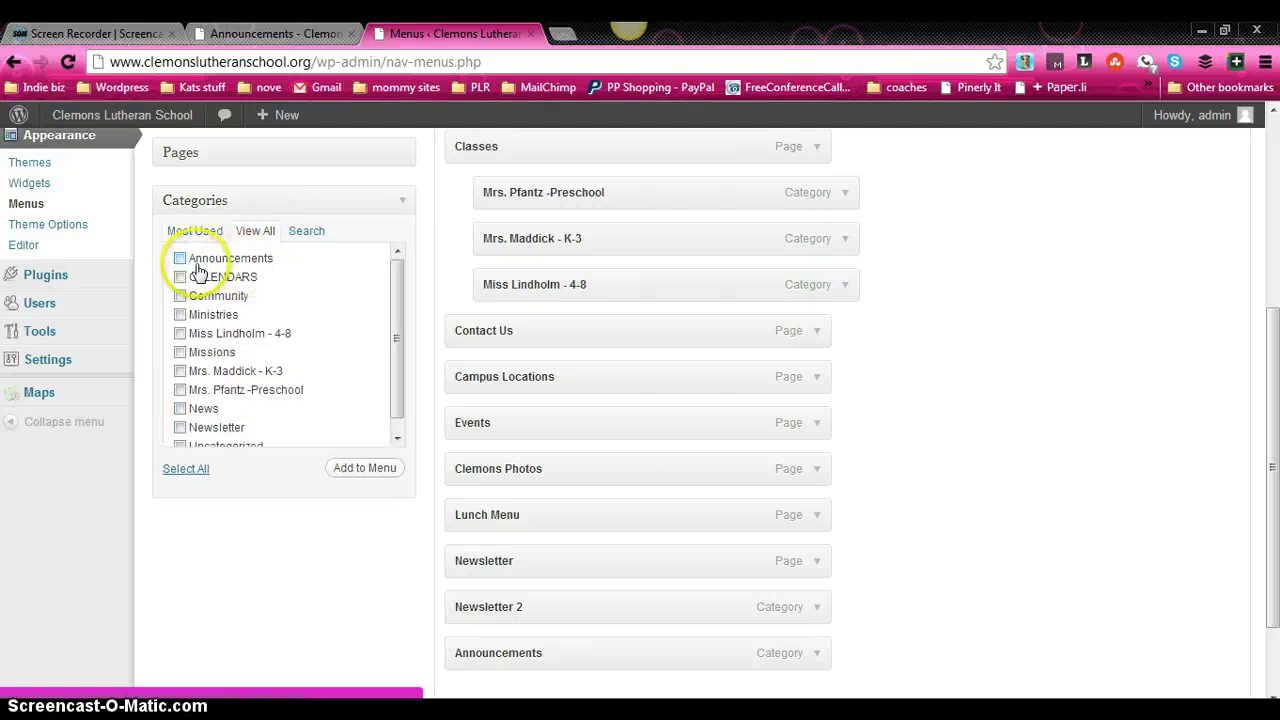
drag(397, 290, 399, 350)
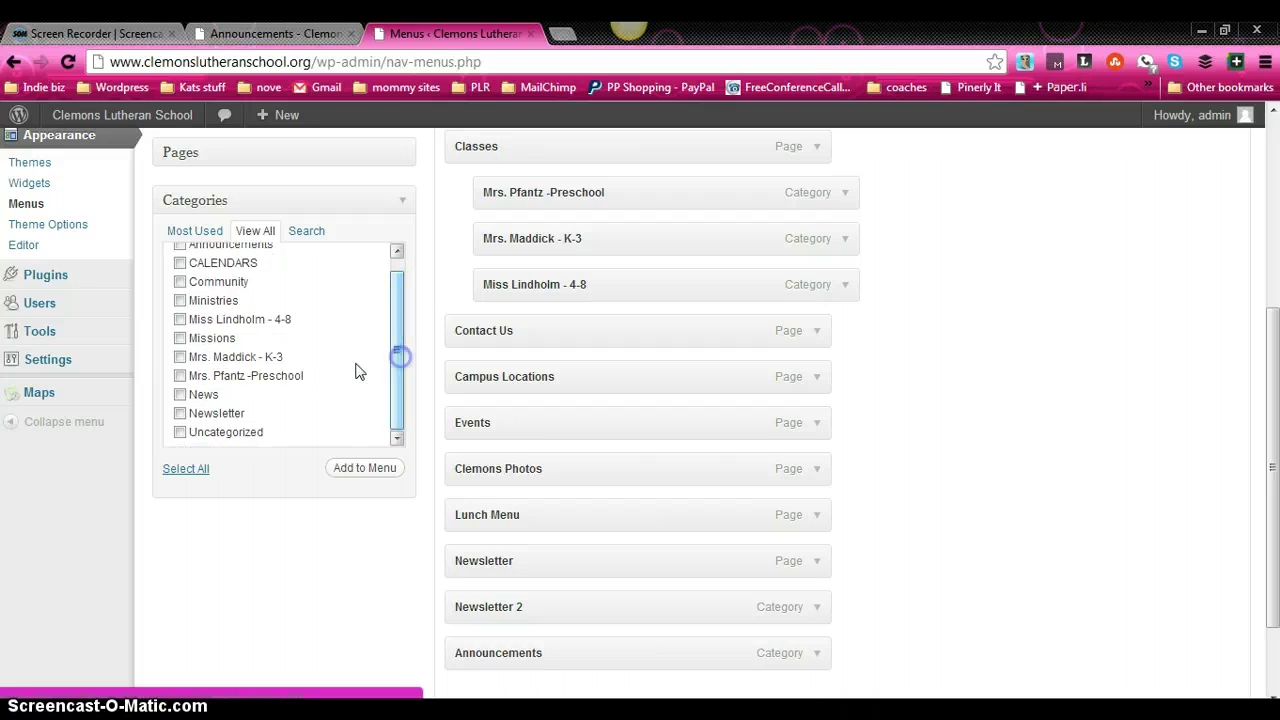
click(357, 469)
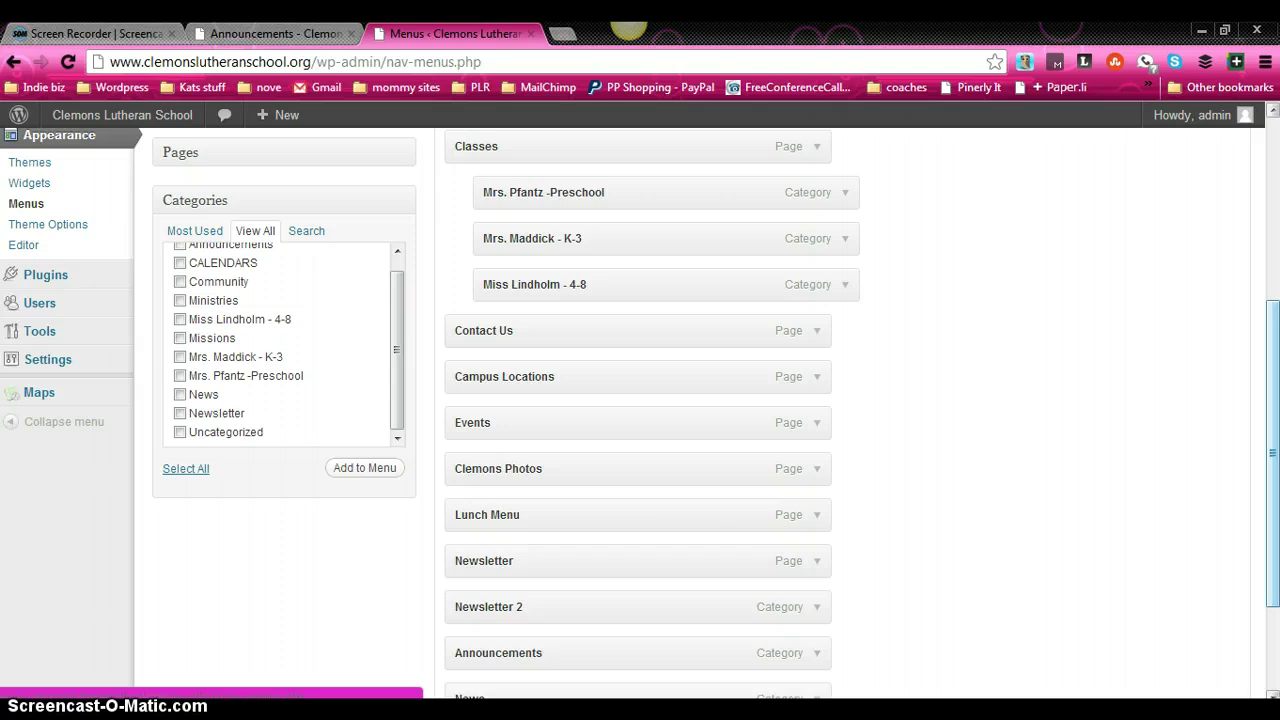
drag(1275, 380, 1271, 643)
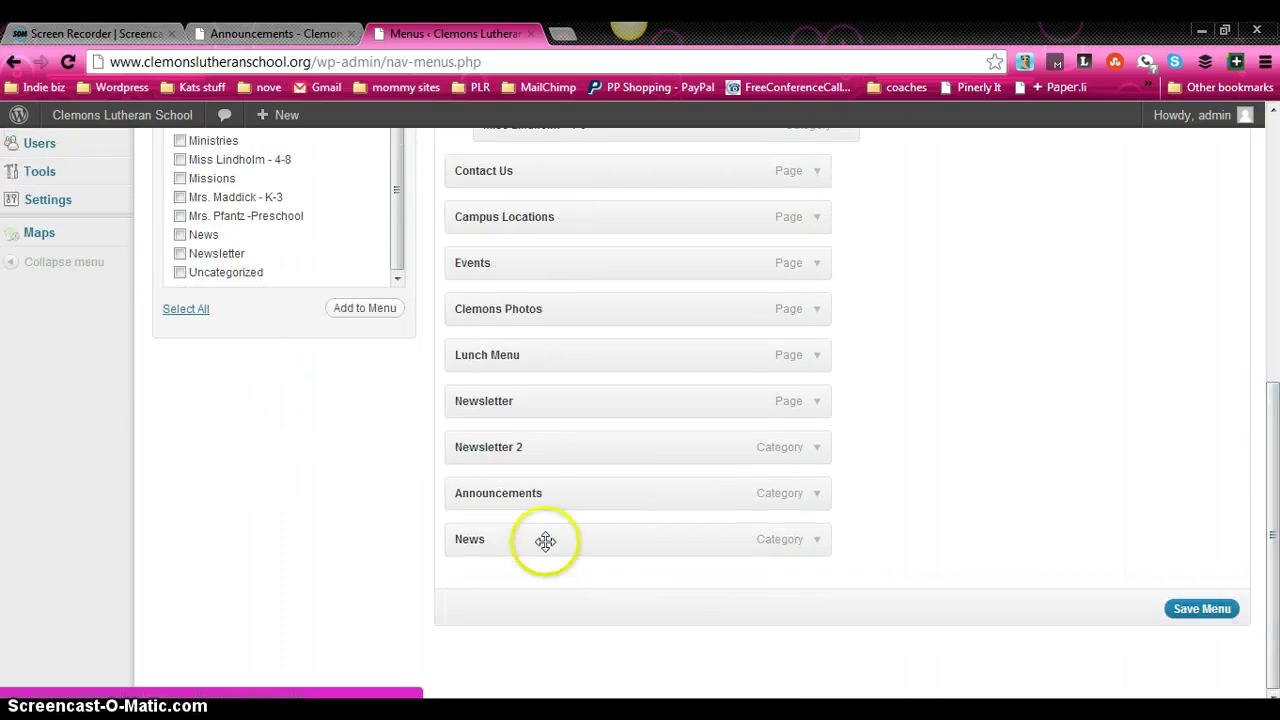
click(1204, 612)
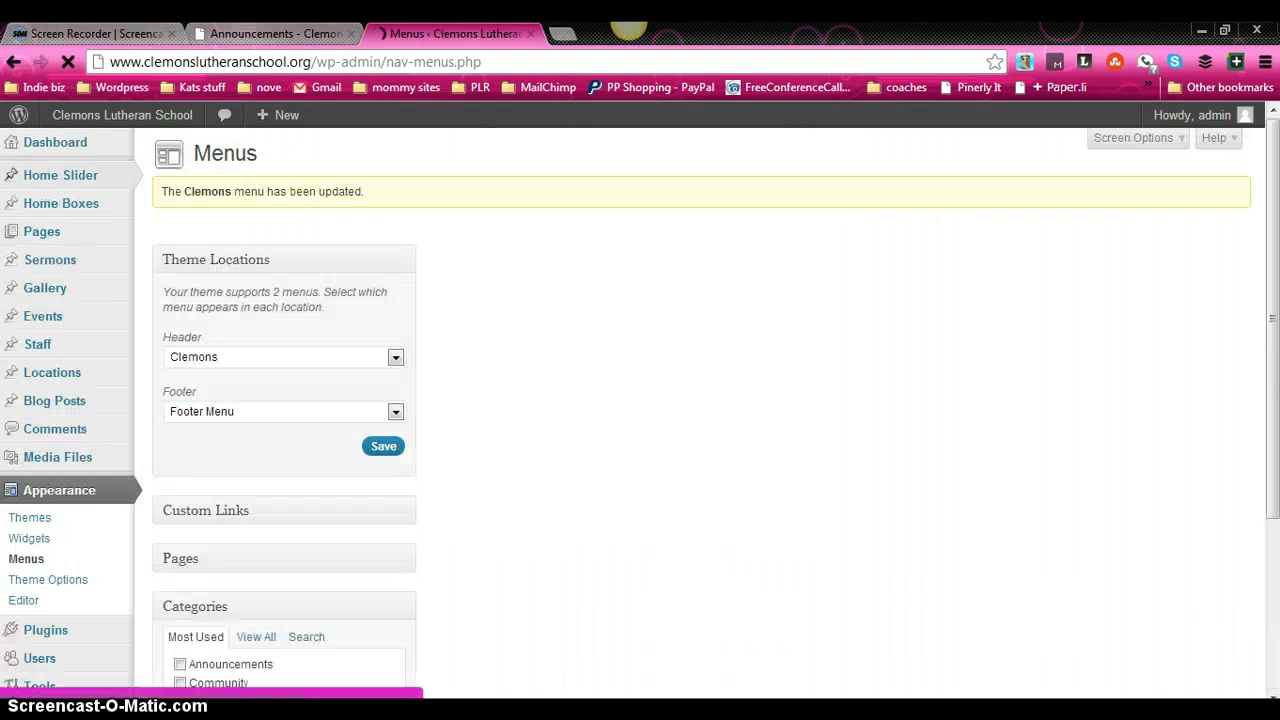
click(250, 35)
click(66, 63)
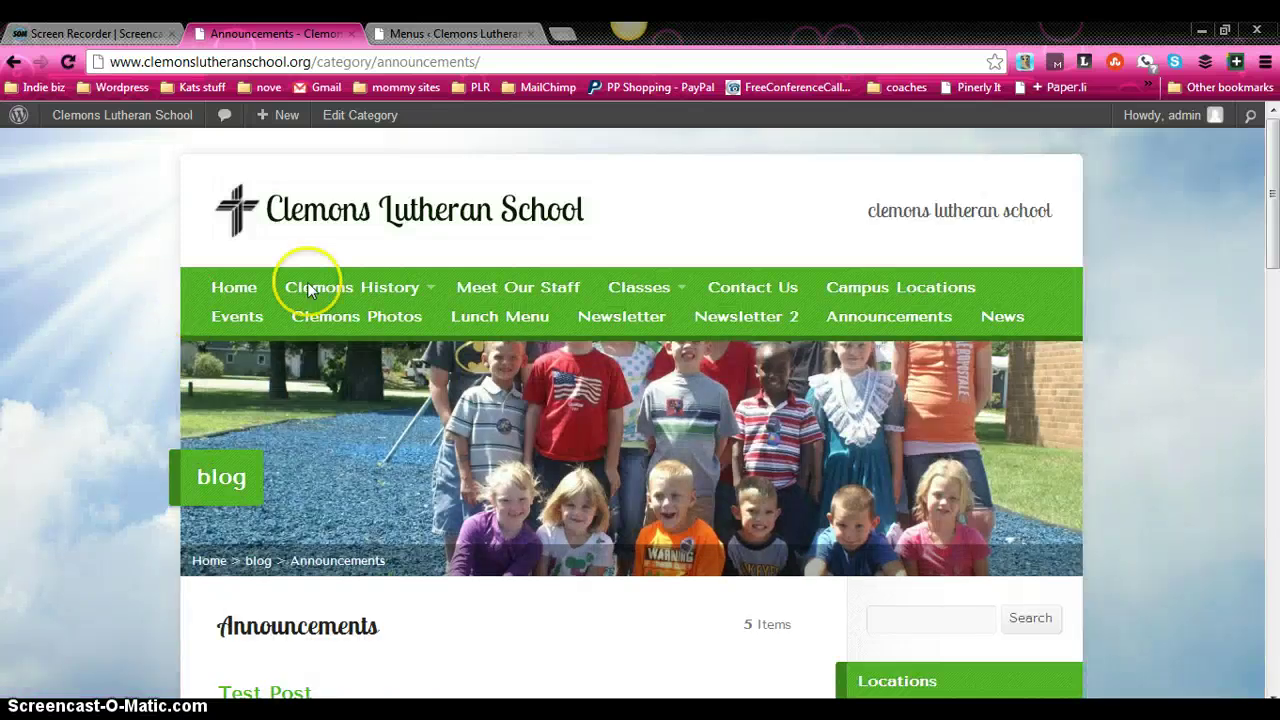
Step: Open News from the header menu and check its page lists only Test post 2
click(1004, 328)
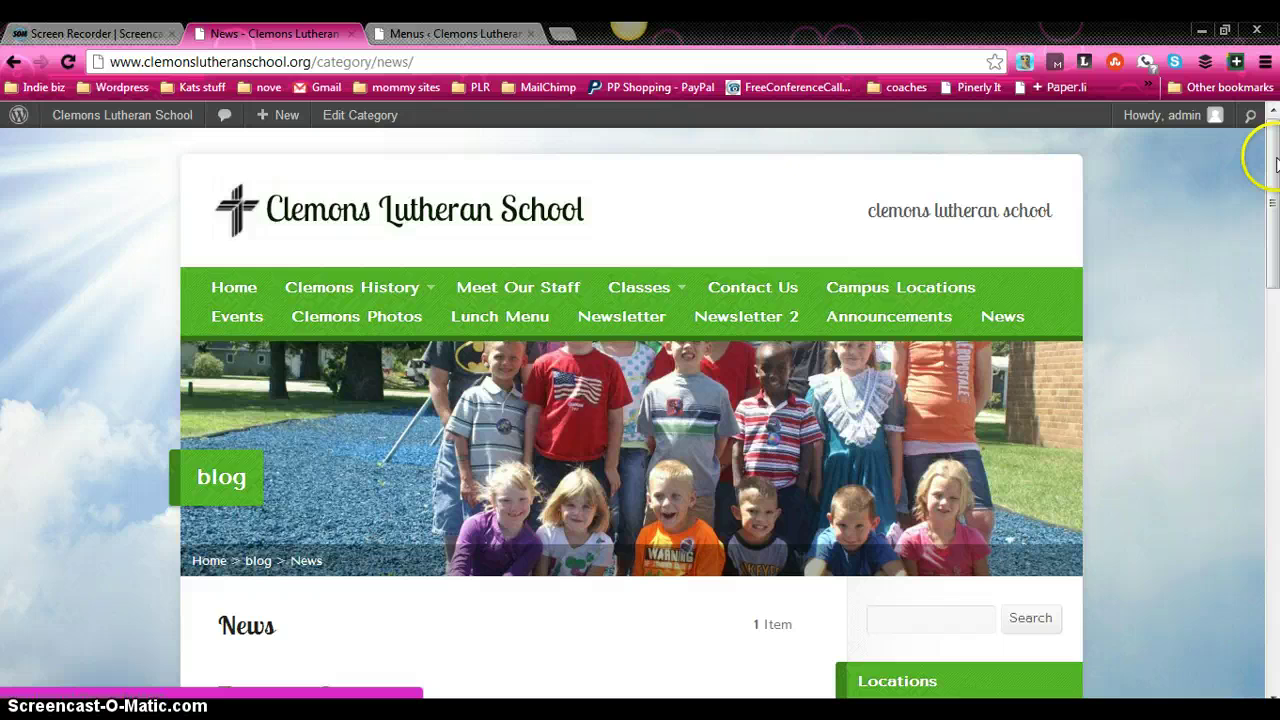
scroll(1275, 165, down, 5)
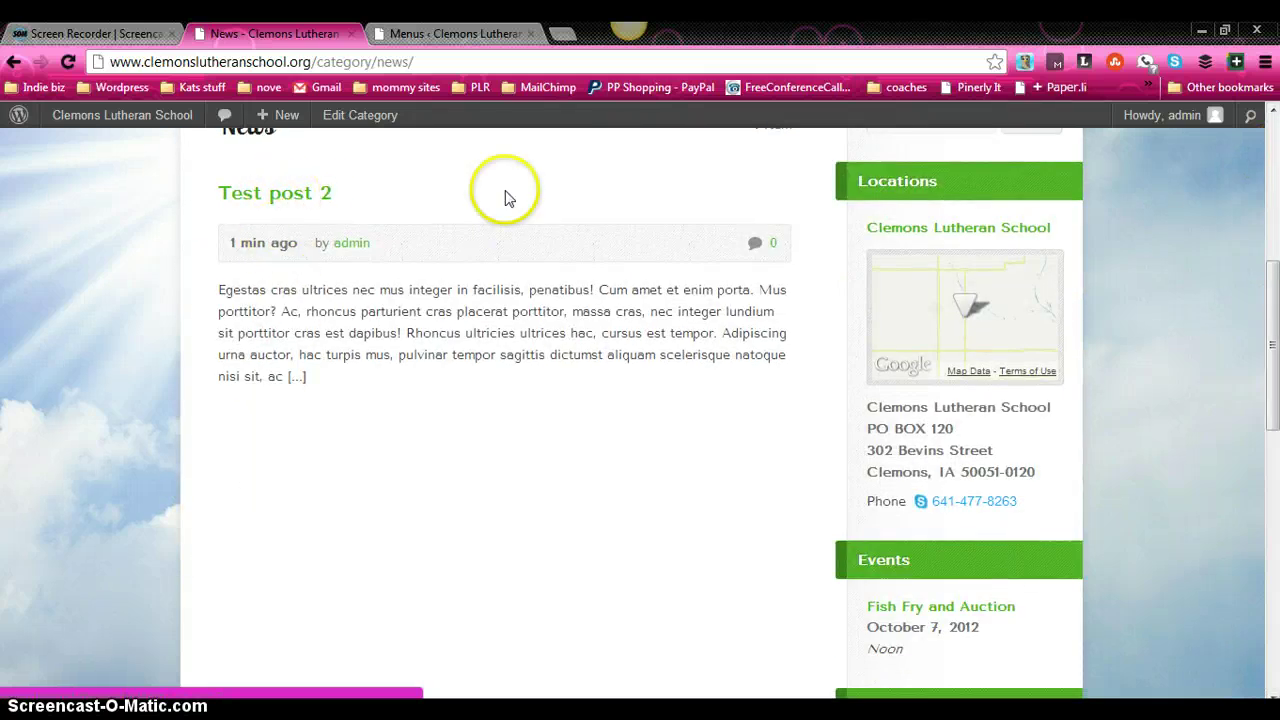
drag(1268, 316, 1268, 271)
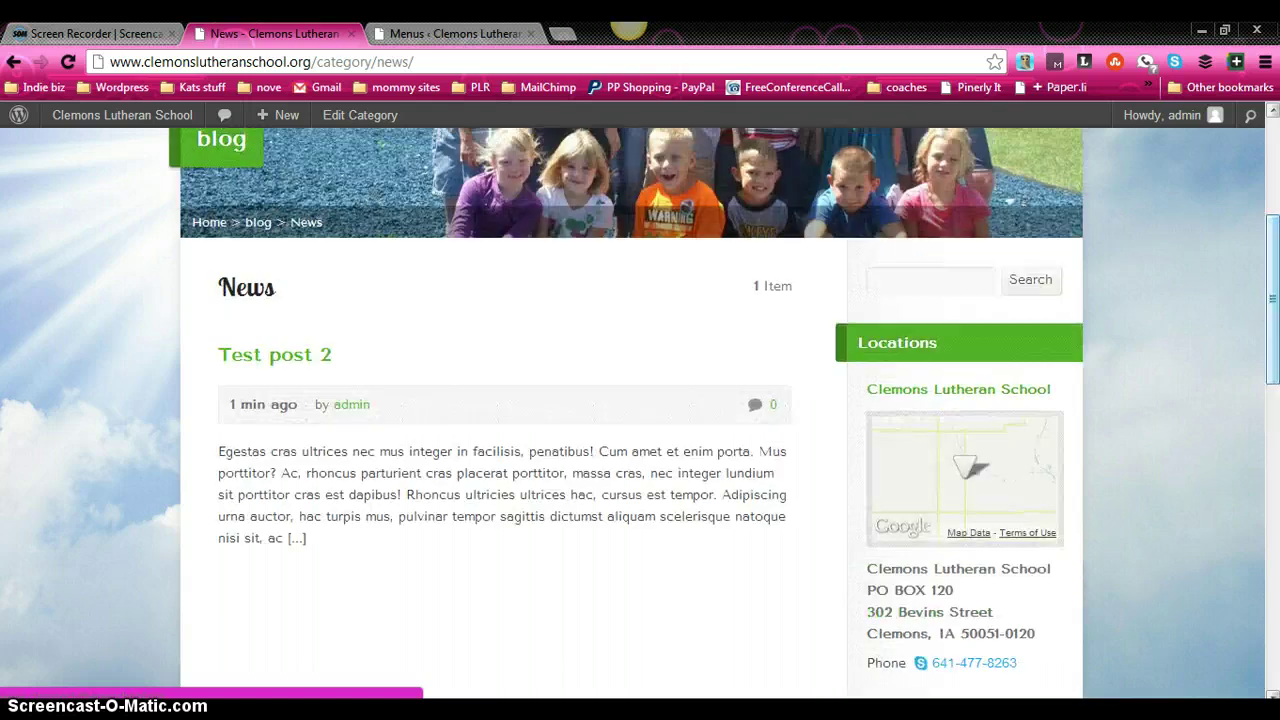
scroll(303, 506, up, 2)
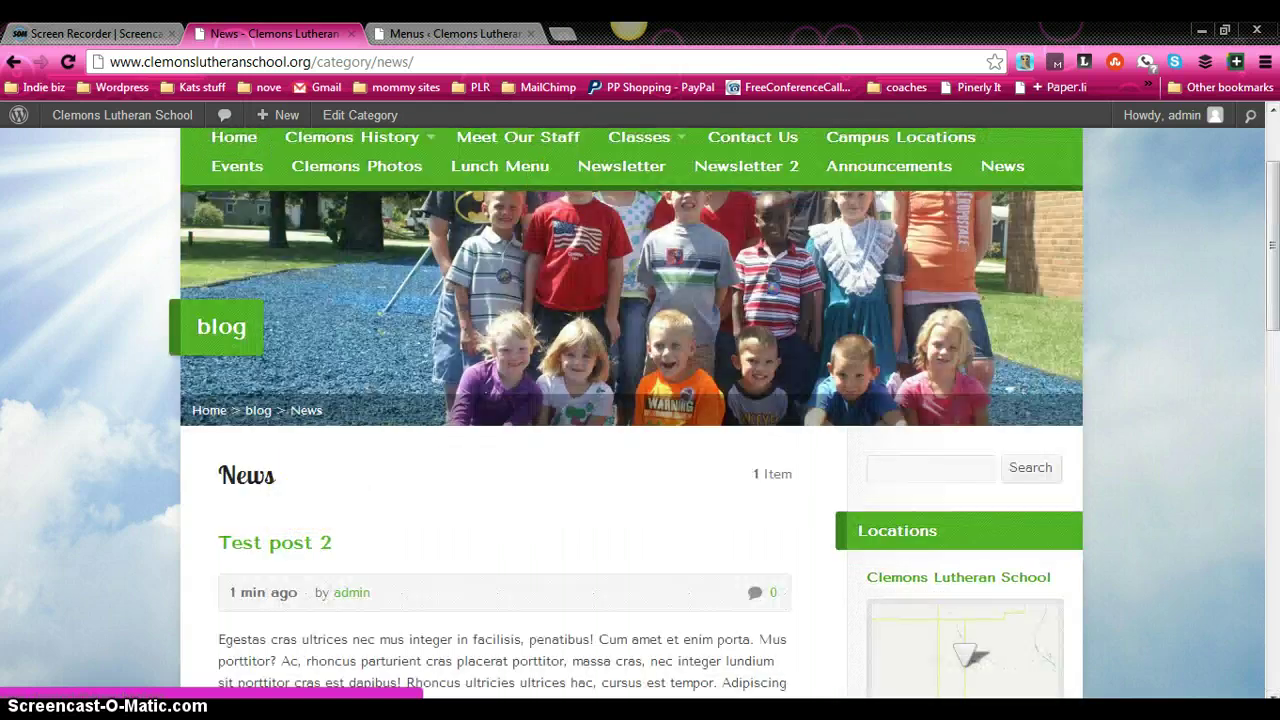
click(455, 33)
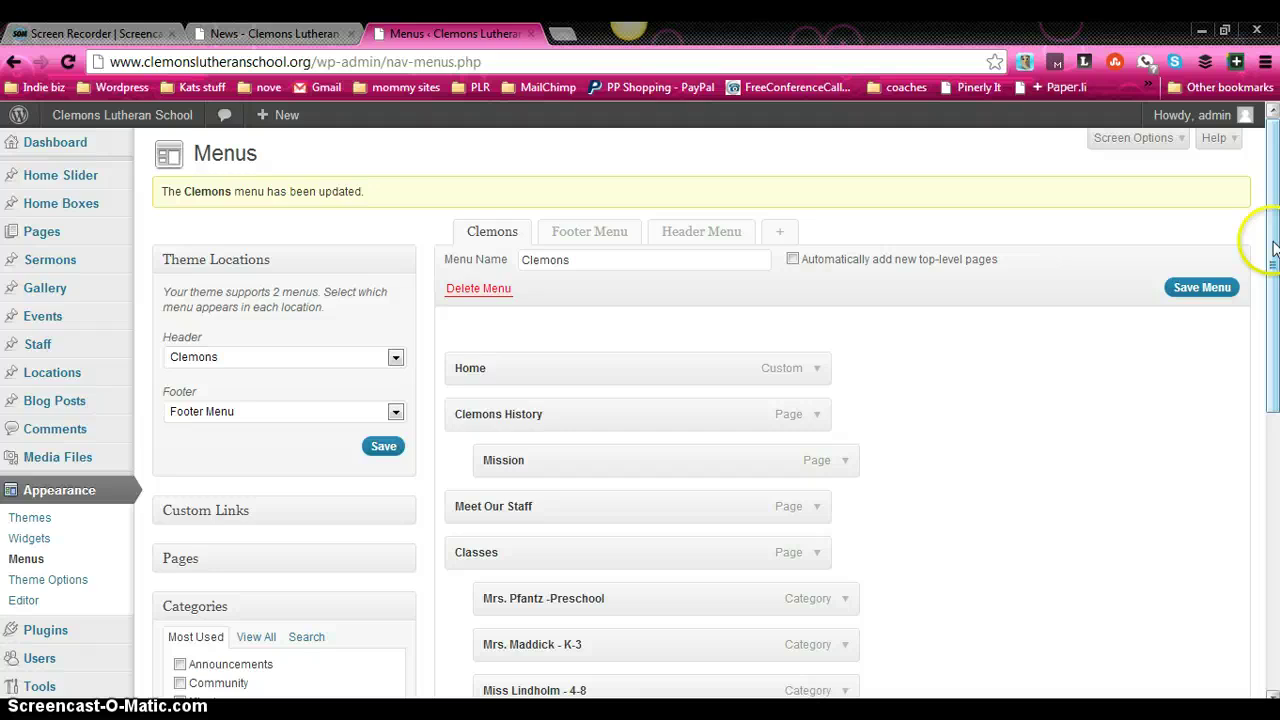
Step: Drag the Announcements item above Home at the top of the Clemons menu and save
drag(1273, 247, 1266, 500)
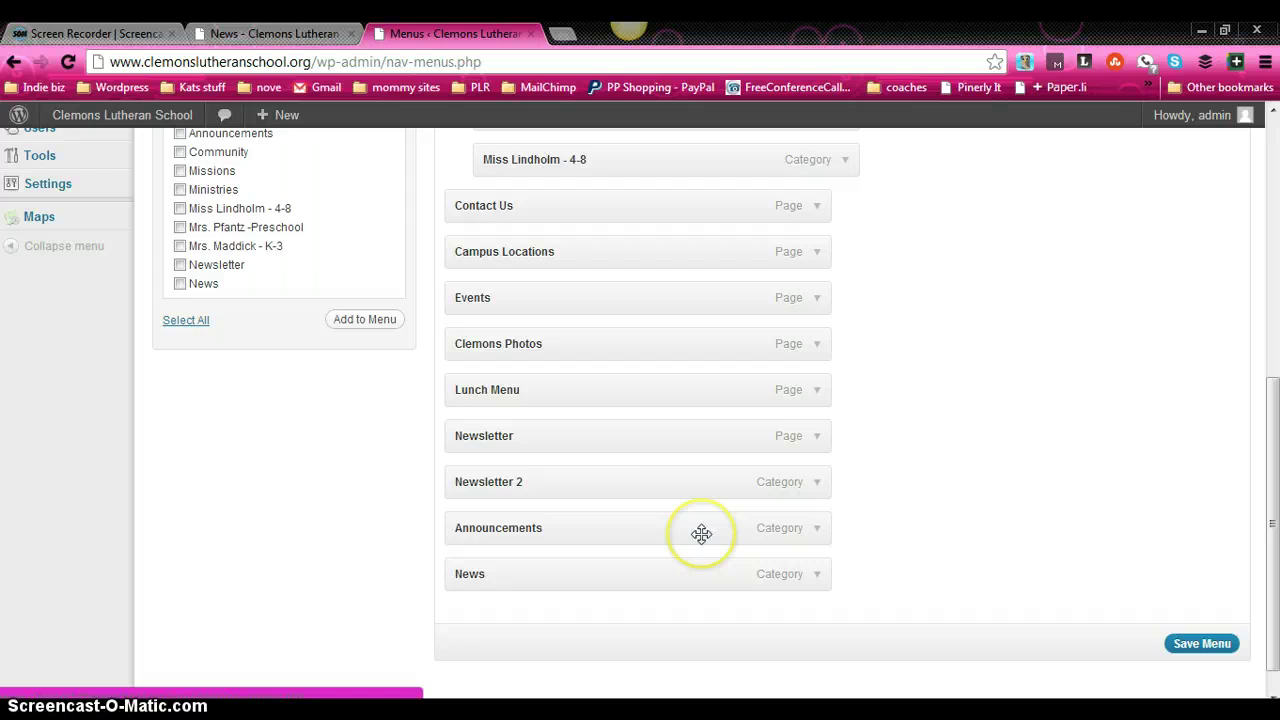
drag(701, 534, 640, 531)
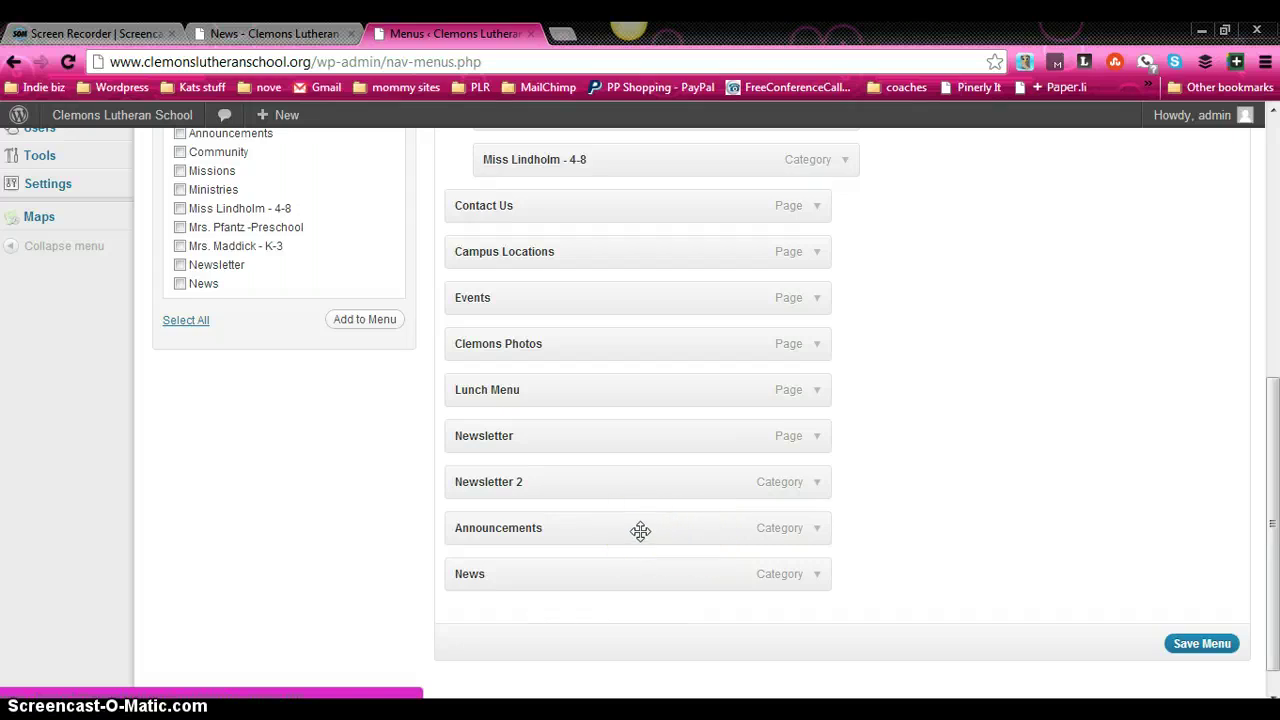
drag(639, 531, 634, 317)
scroll(631, 309, up, 10)
click(1193, 248)
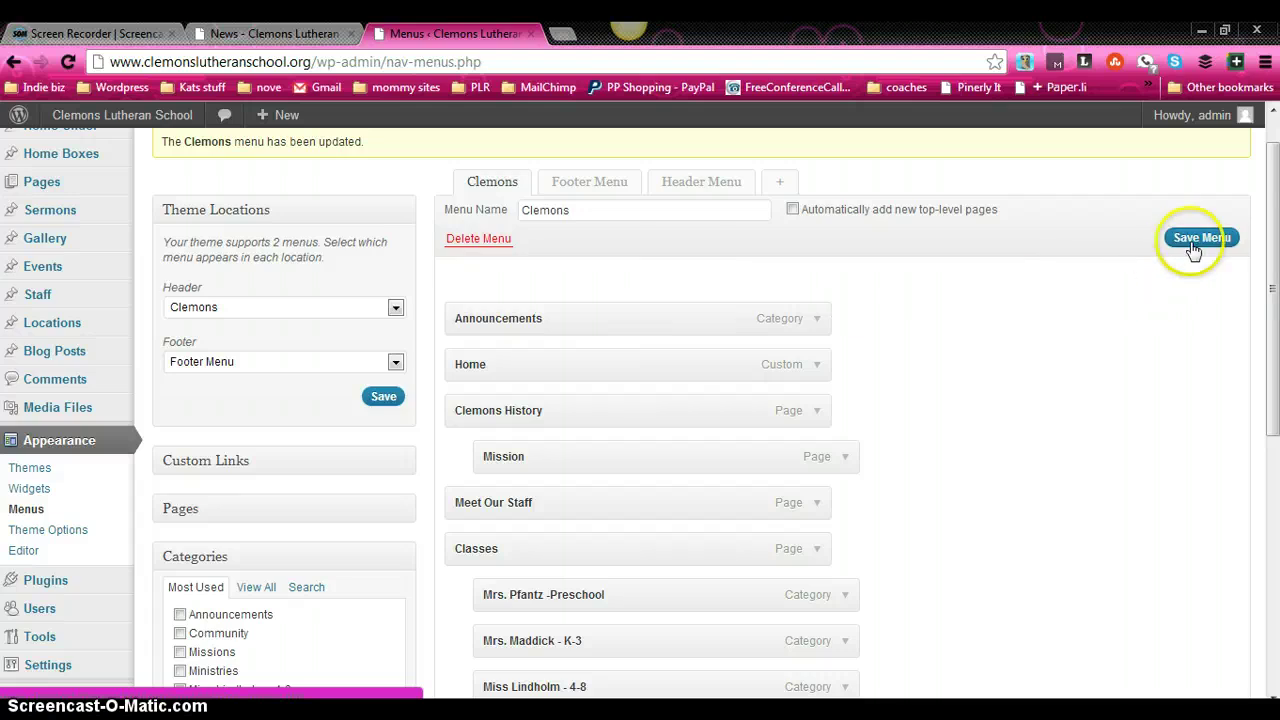
click(1184, 237)
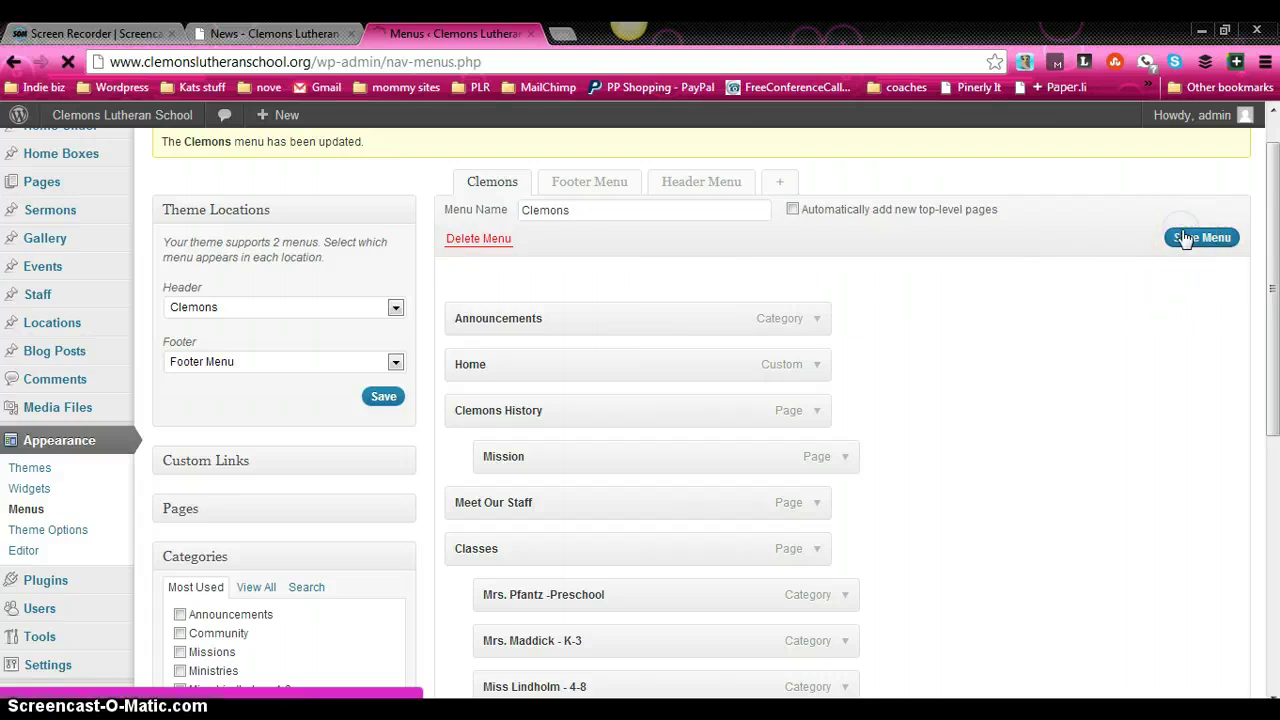
click(1158, 238)
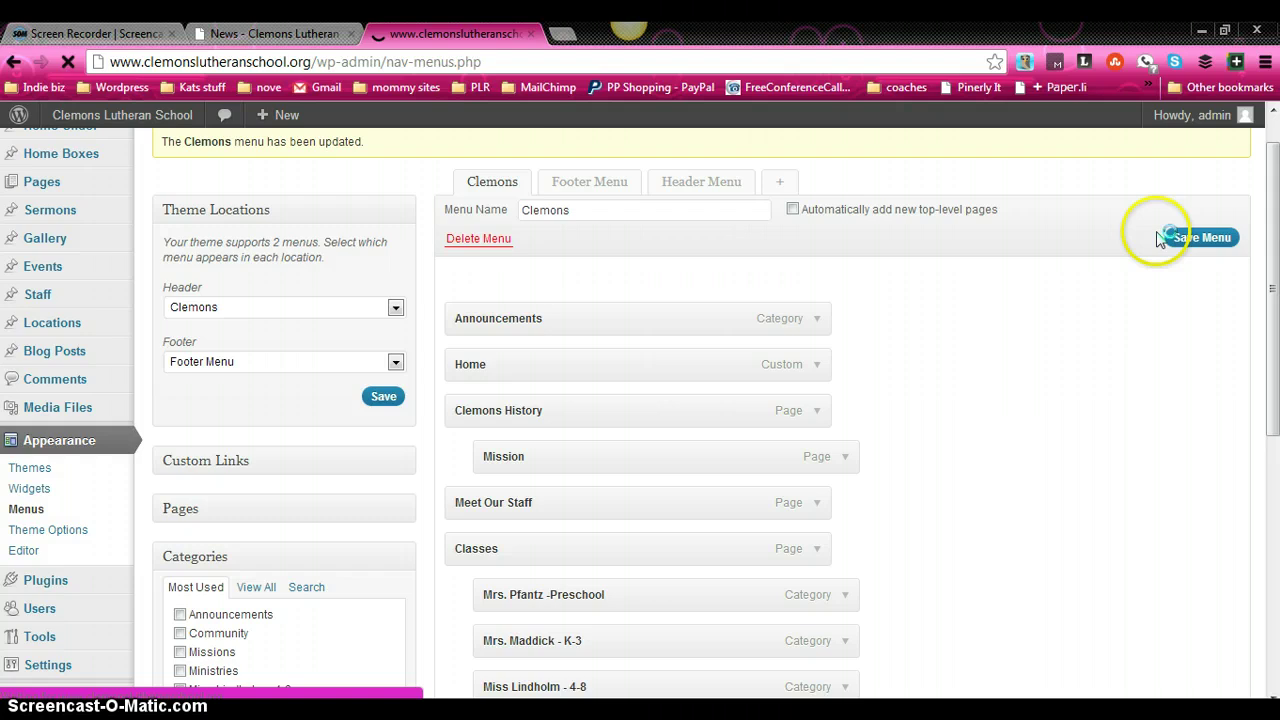
Step: Check the live site's header now shows Announcements leading, before Home
click(205, 33)
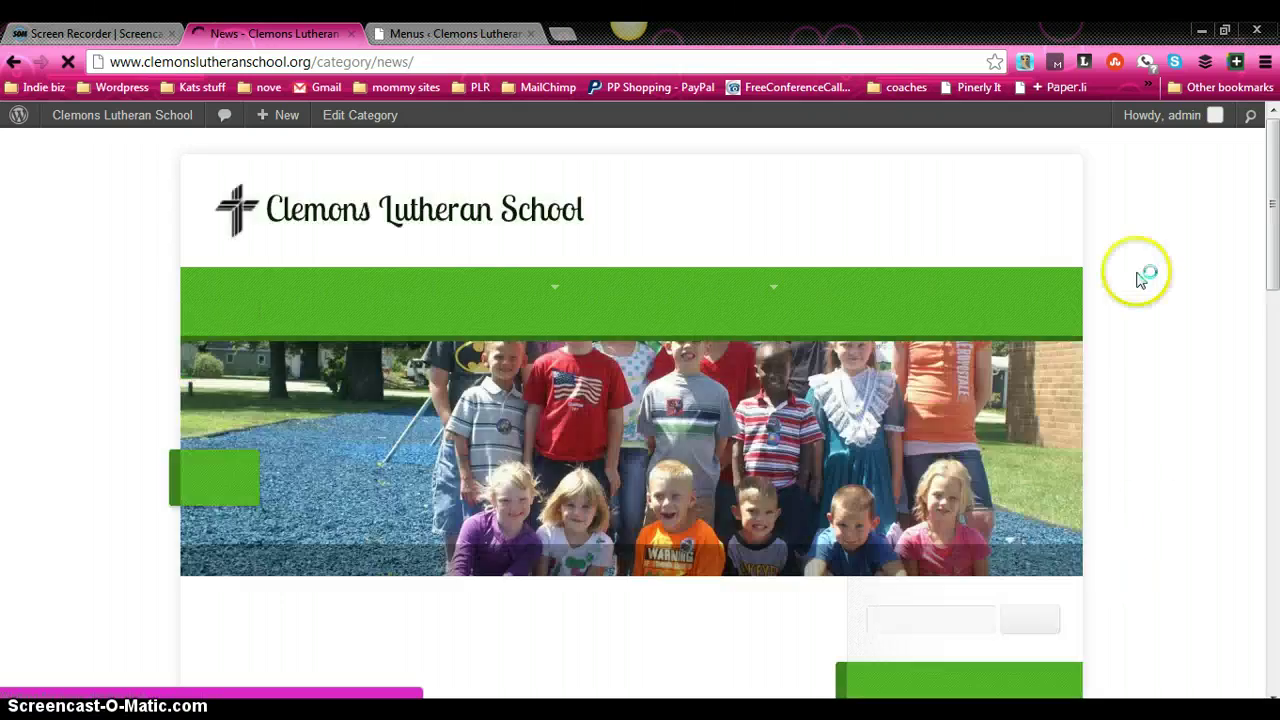
scroll(300, 286, down, 2)
scroll(267, 312, up, 1)
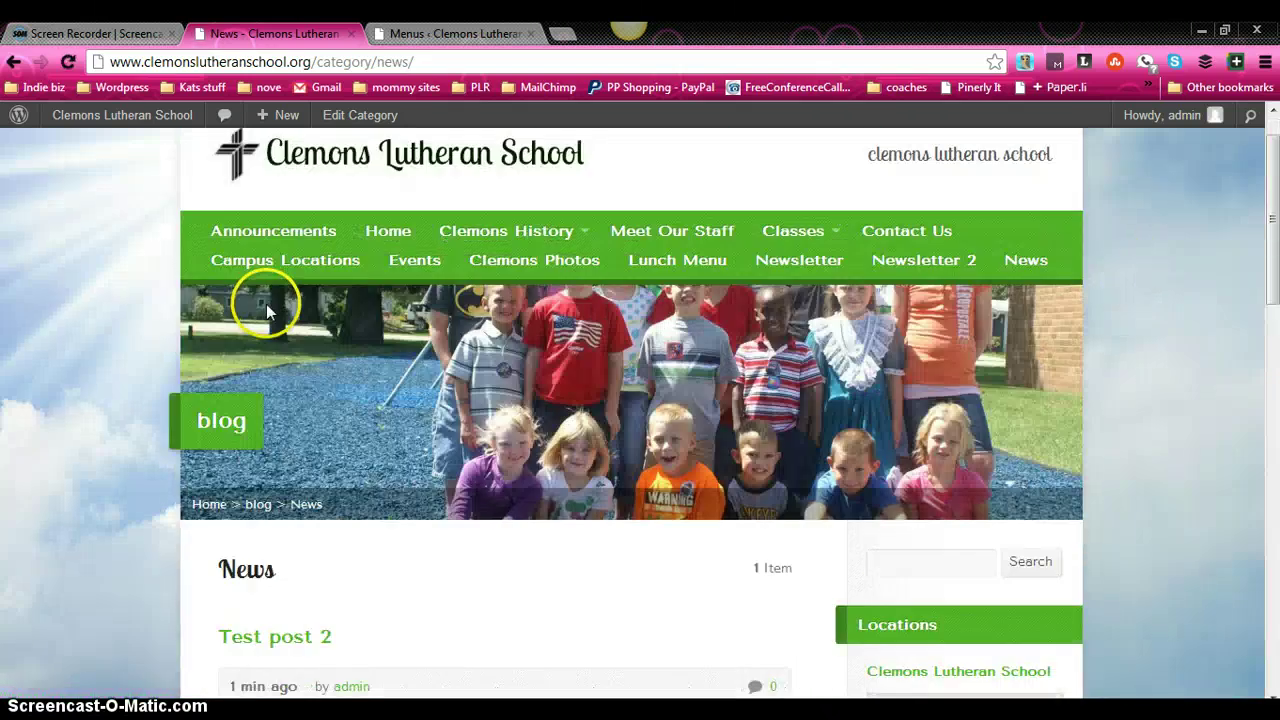
click(277, 237)
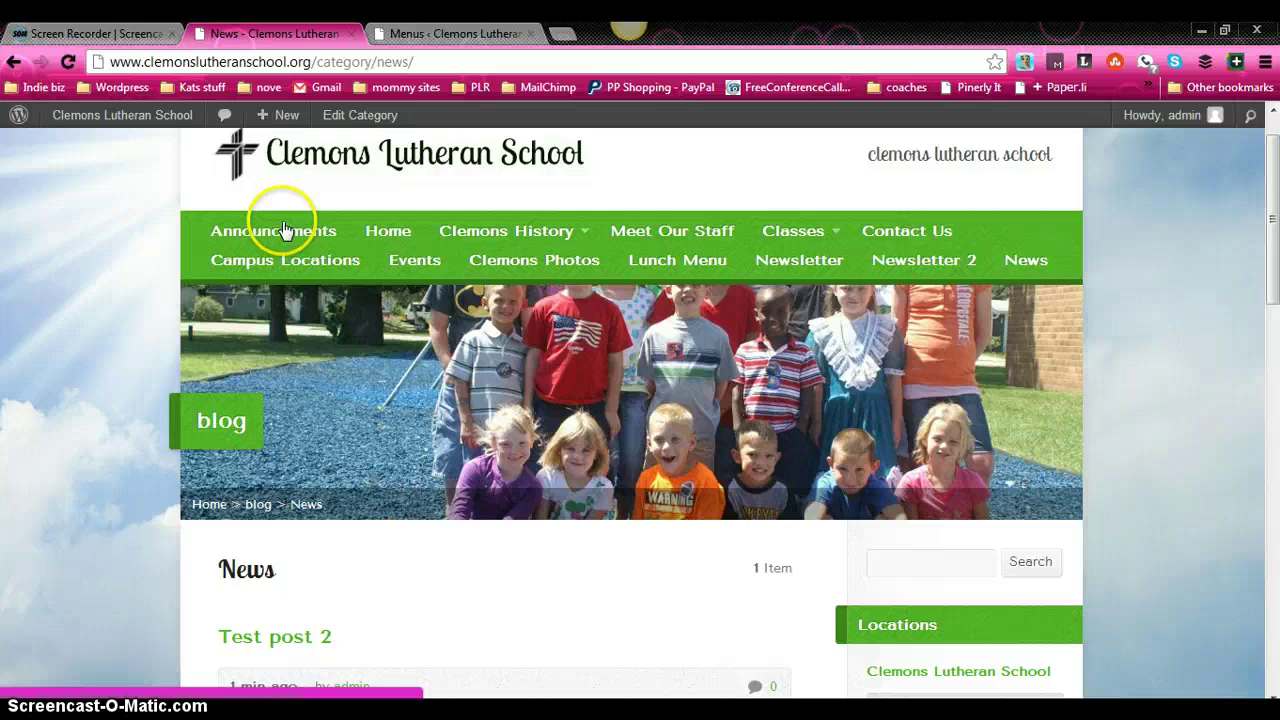
click(378, 242)
Step: Delete the Announcements item from the Clemons menu and save, leaving Home first
click(440, 33)
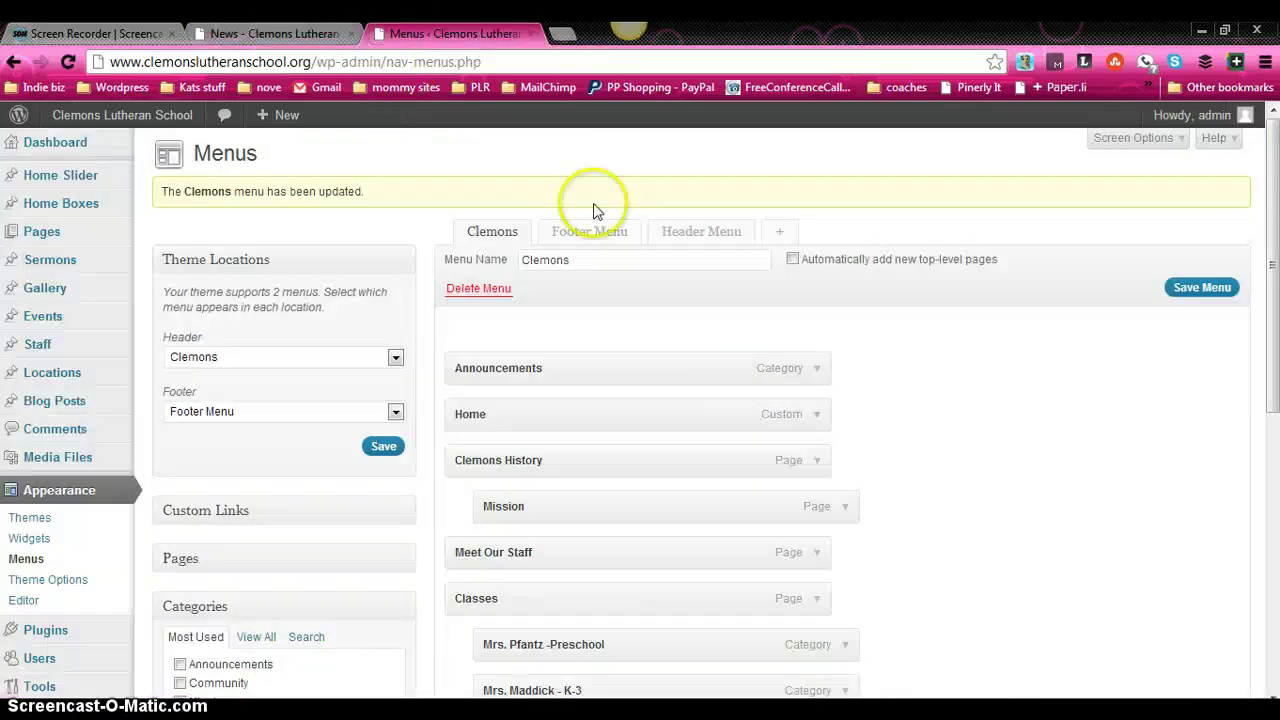
click(817, 370)
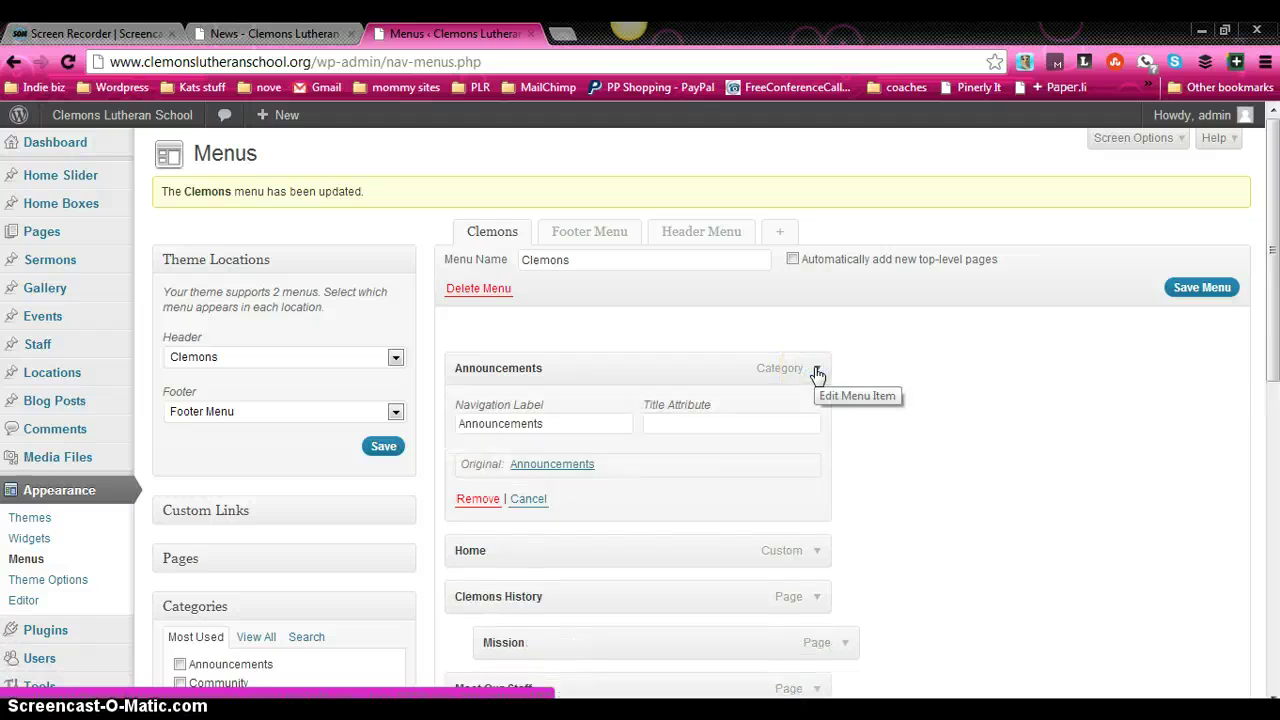
scroll(1272, 265, down, 3)
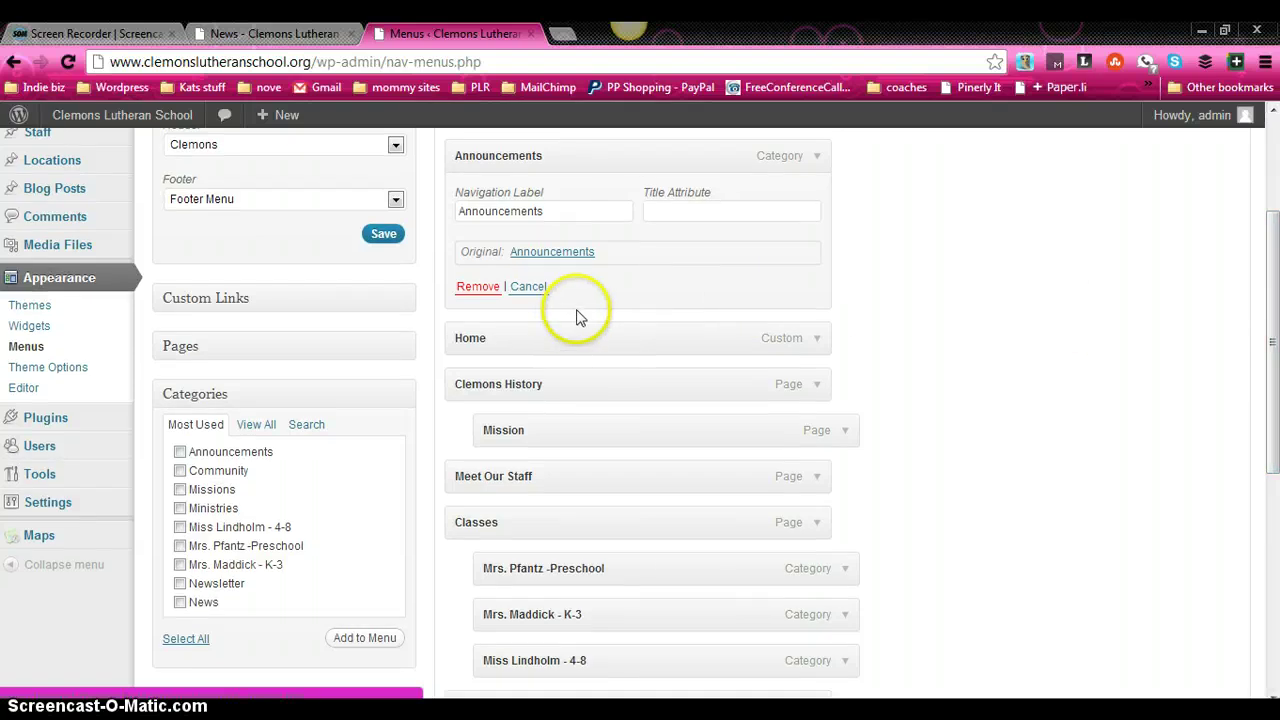
click(820, 153)
scroll(1000, 340, up, 1)
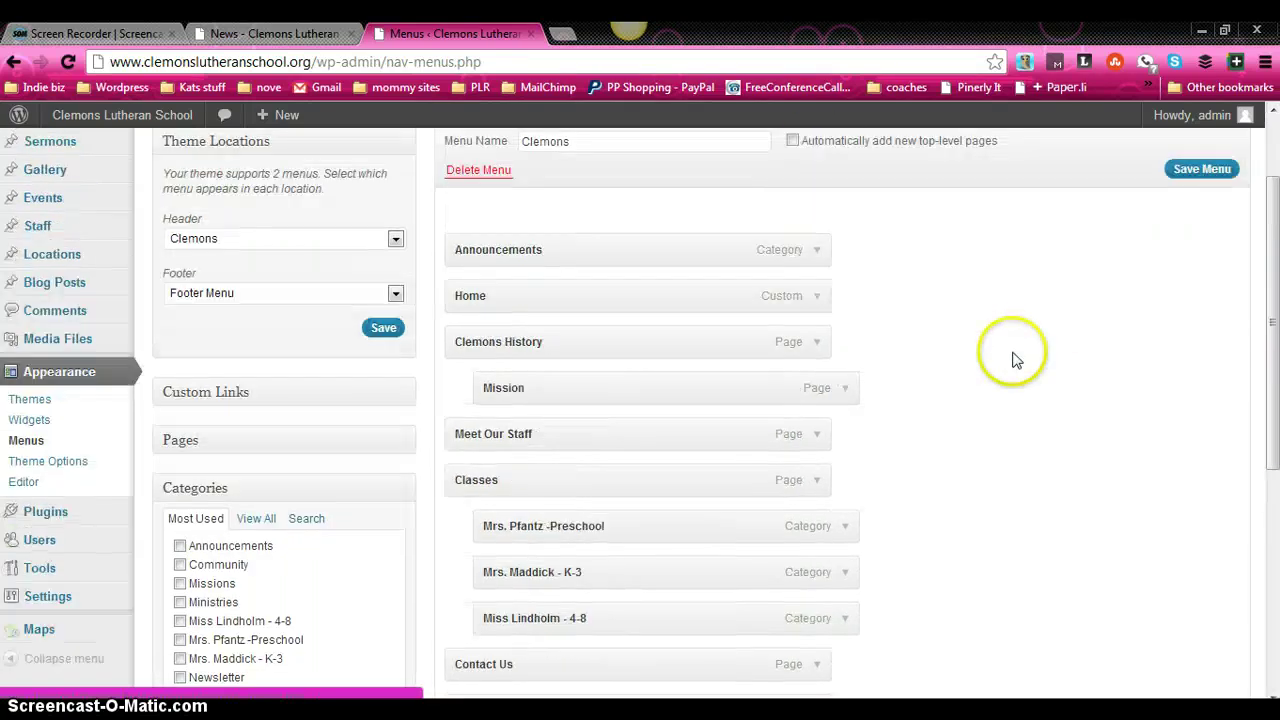
click(818, 252)
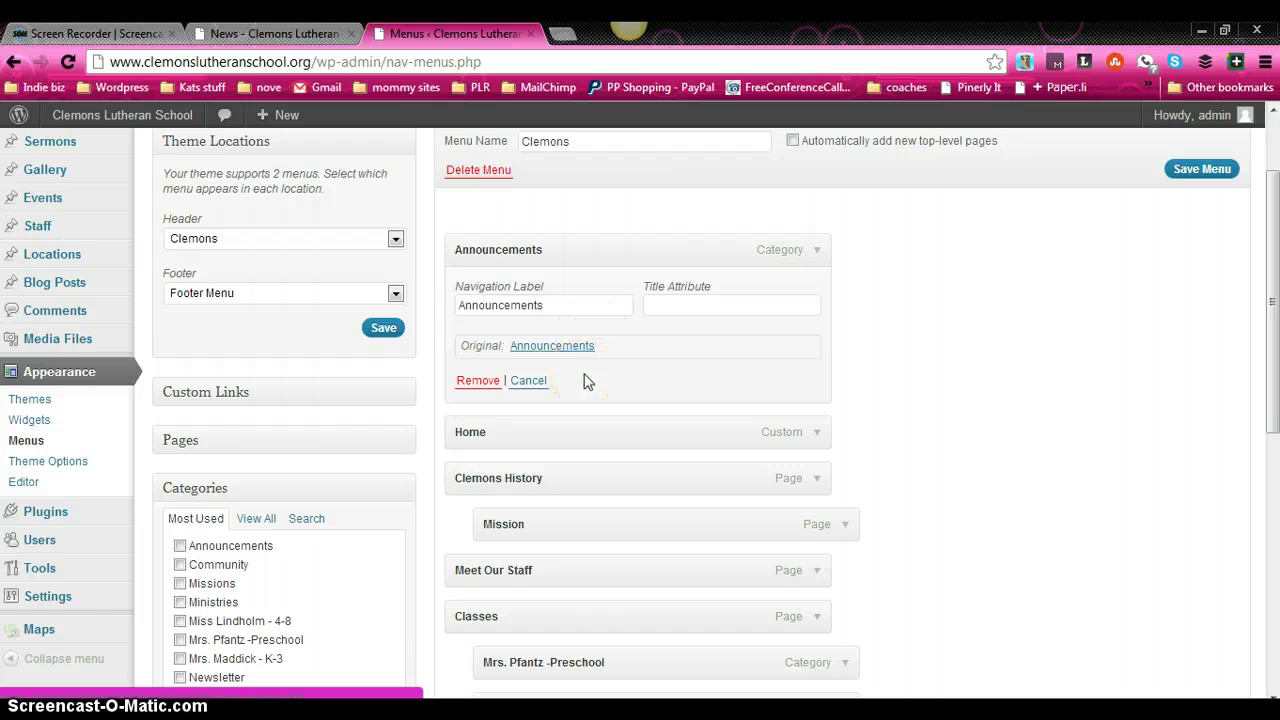
click(479, 381)
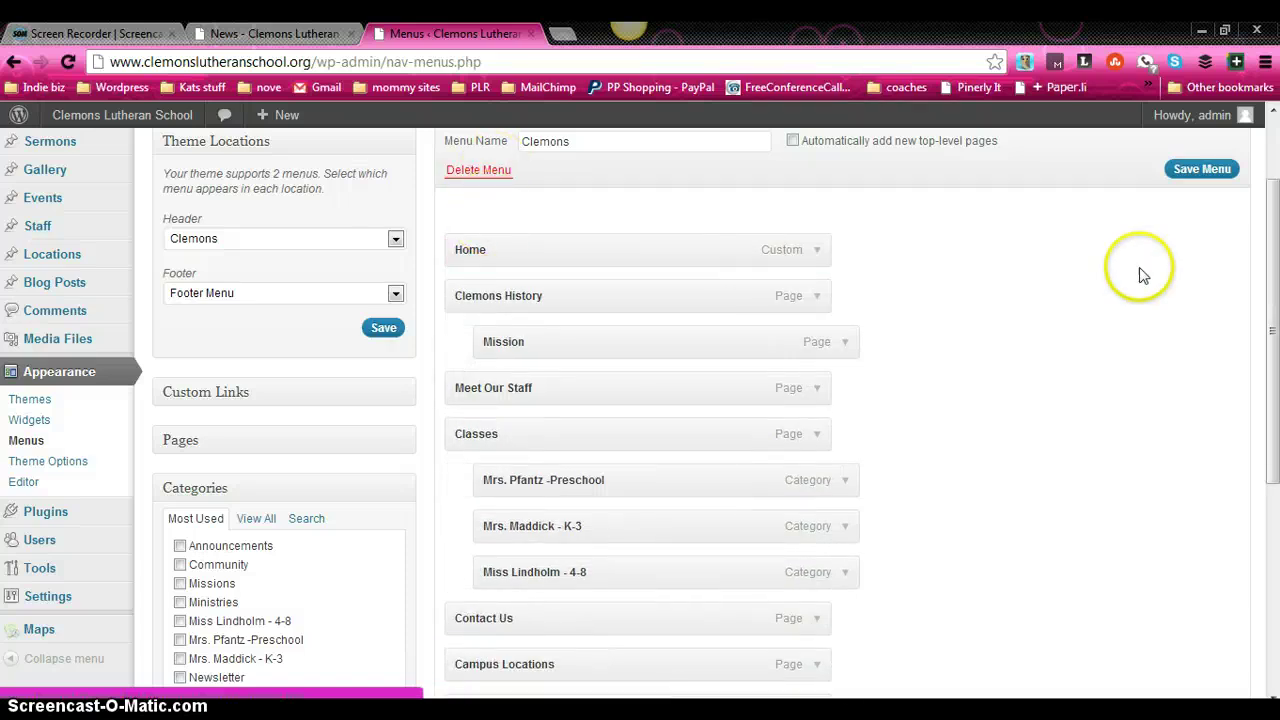
click(1193, 176)
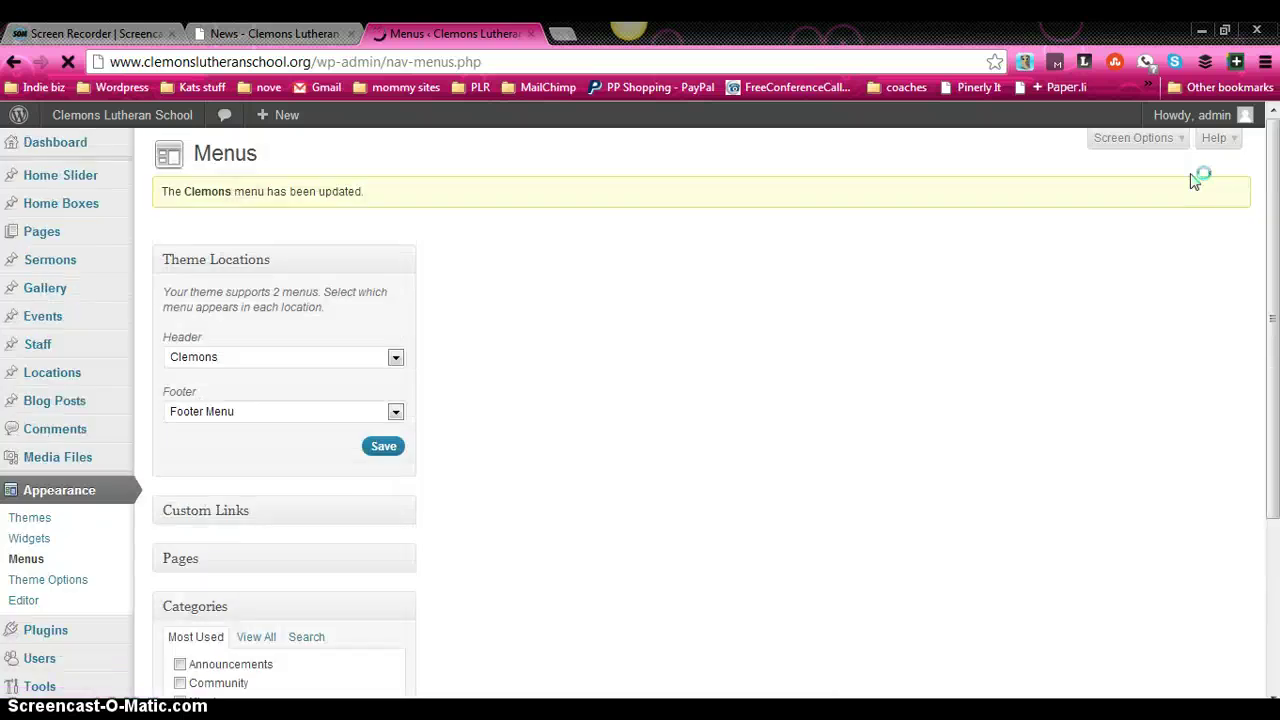
Step: Reload the live News page and review its header menu, which now starts with Home
click(270, 33)
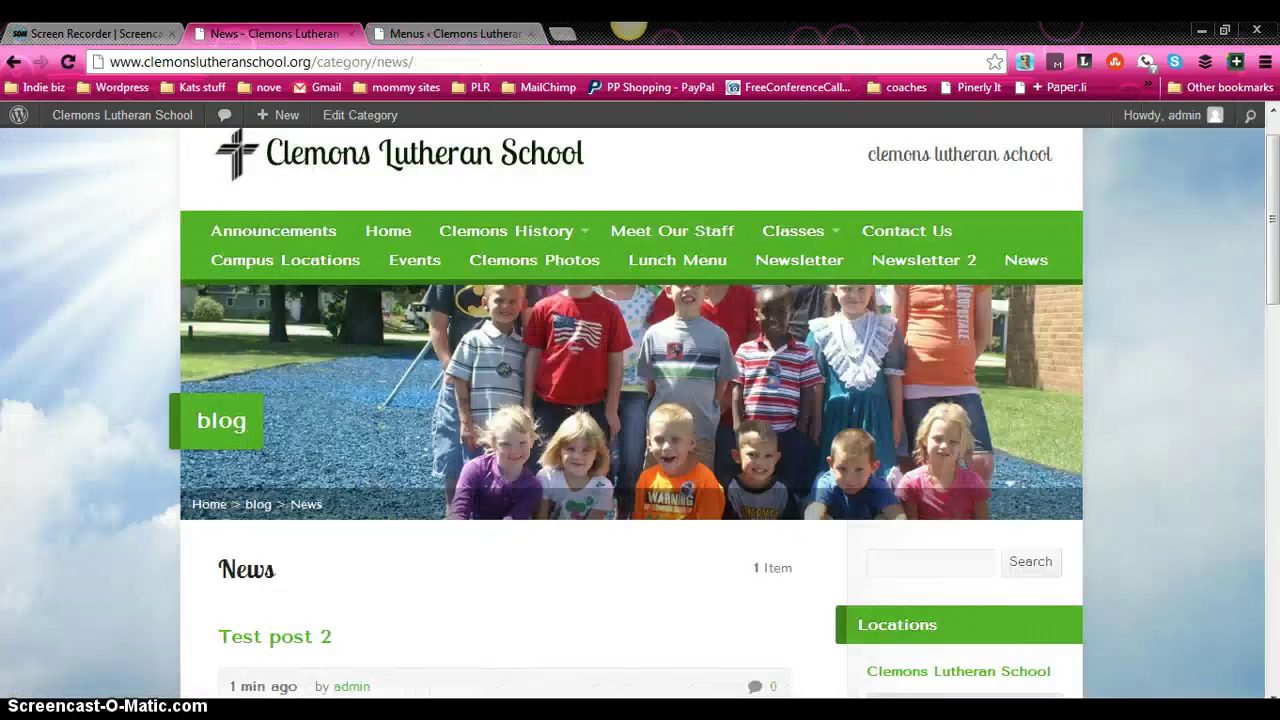
click(70, 62)
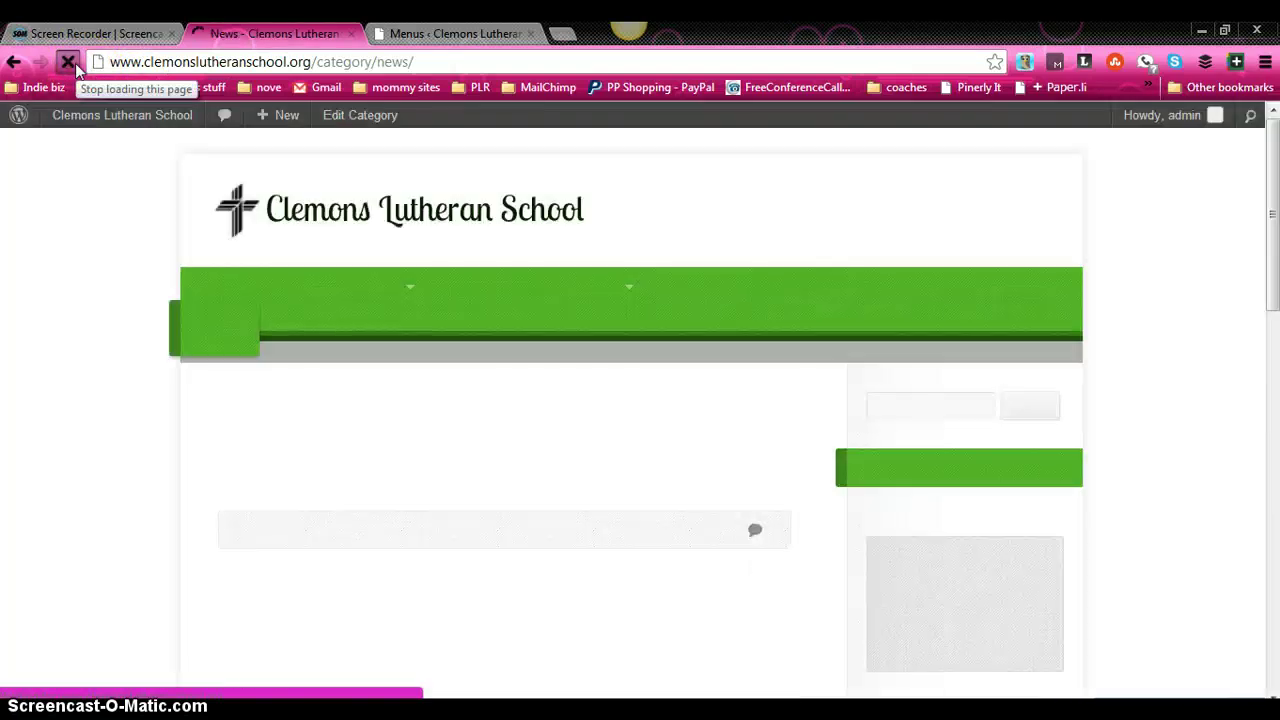
scroll(229, 271, down, 1)
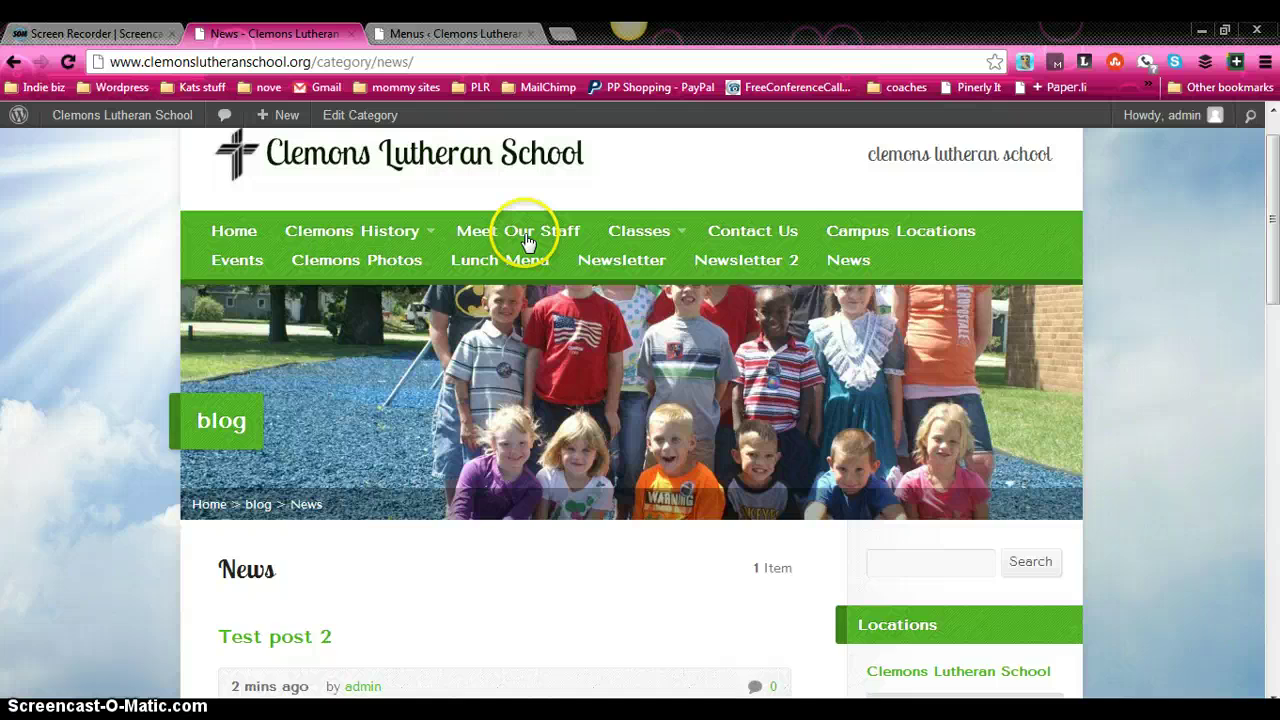
Step: Expand the News category item in the Clemons menu and remove it, leaving Newsletter 2 last
click(447, 34)
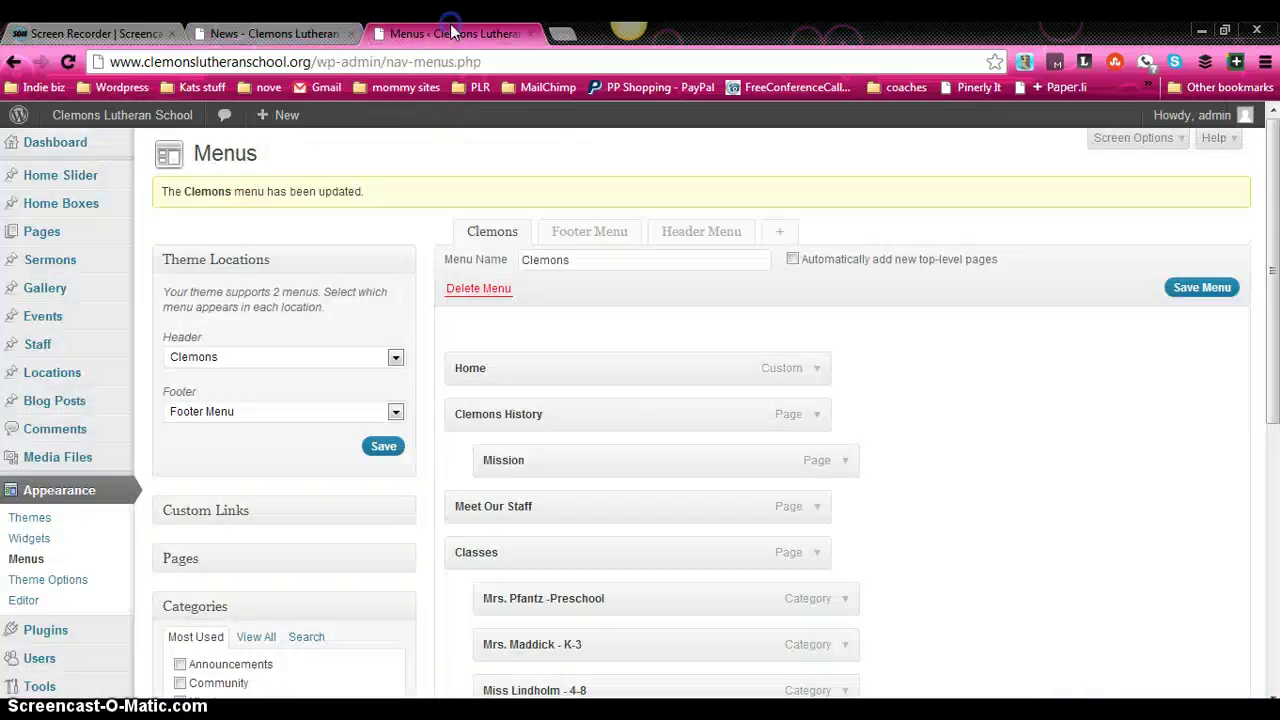
drag(1266, 234, 1272, 540)
click(816, 540)
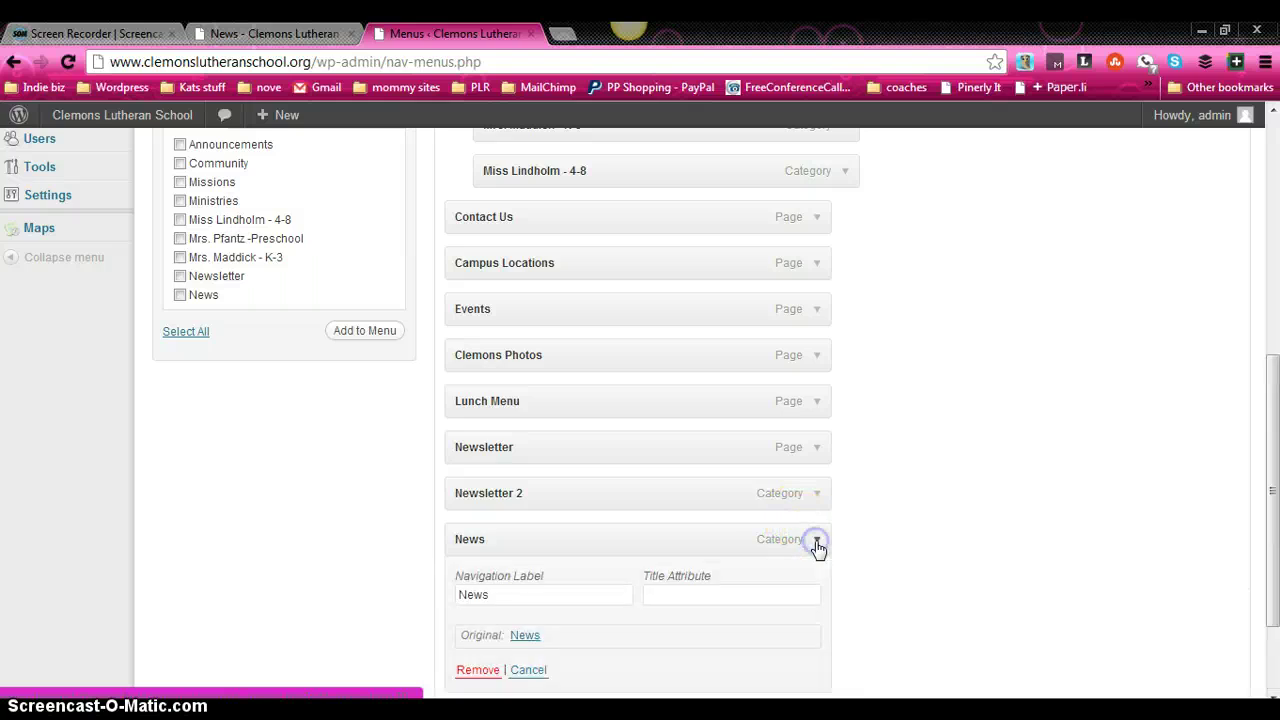
scroll(371, 471, down, 1)
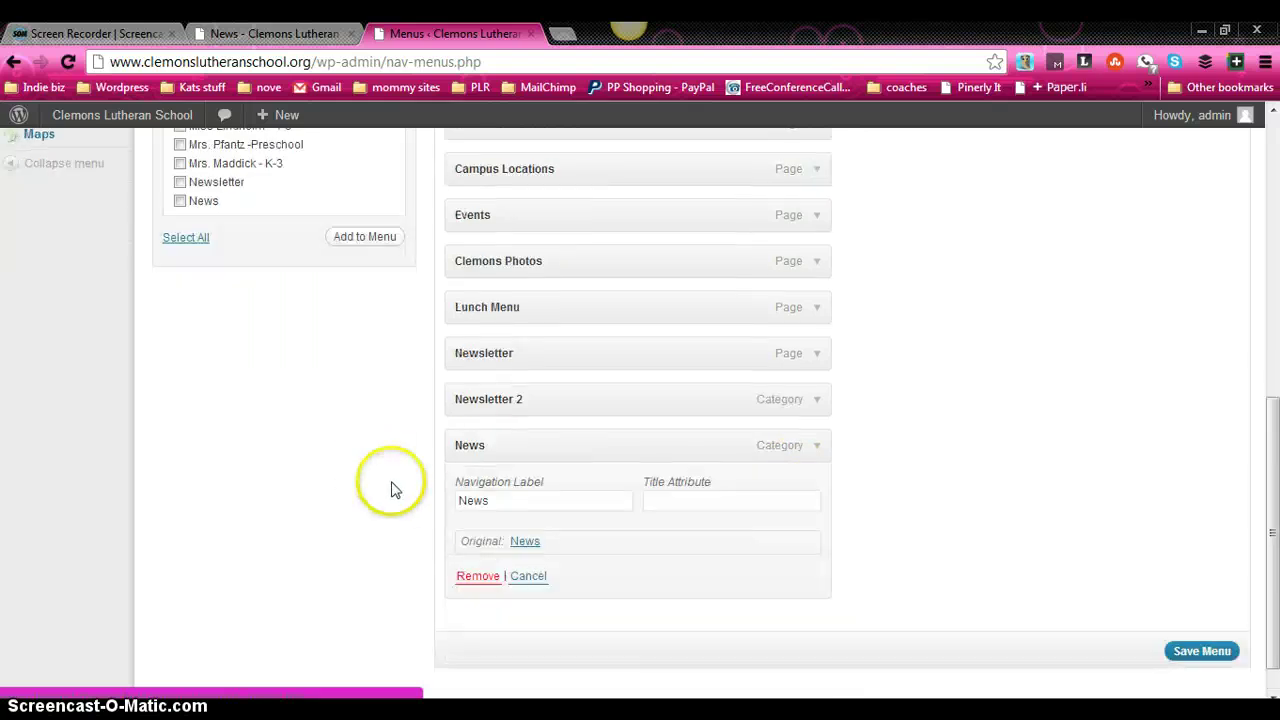
click(484, 580)
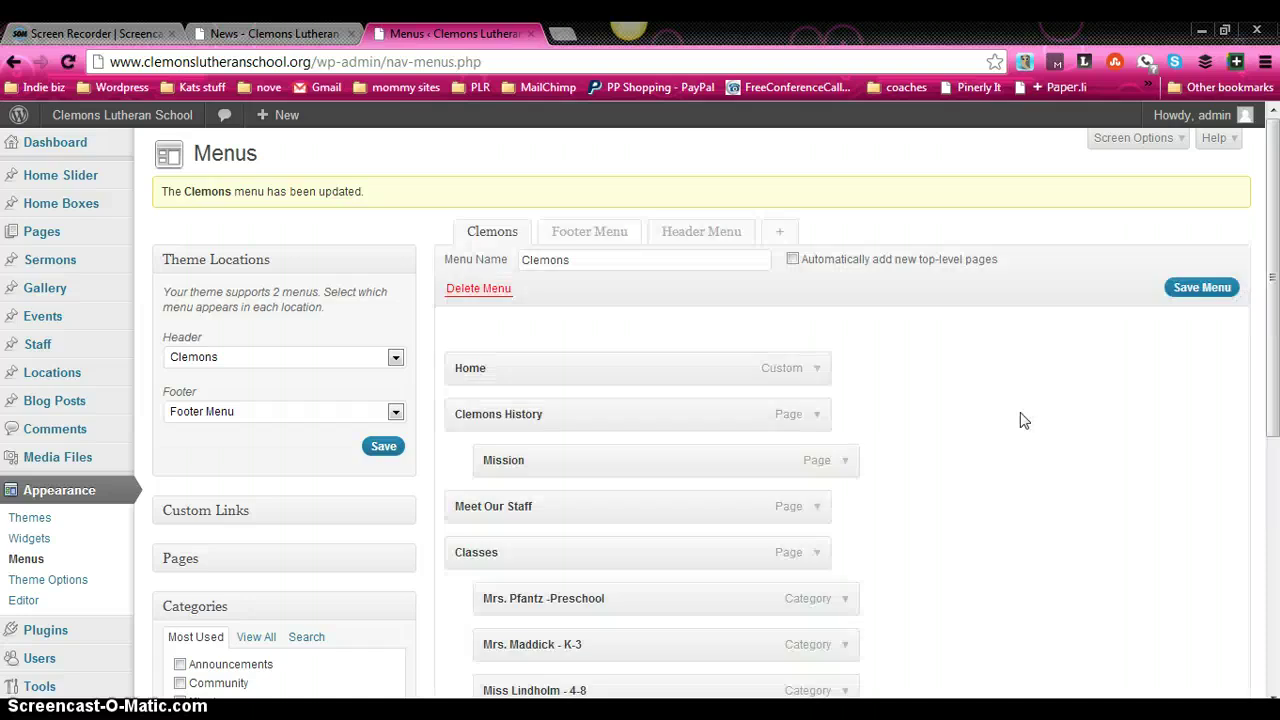
Step: Add the Announcements, Newsletter and News categories to the Clemons menu
drag(1272, 330, 1272, 458)
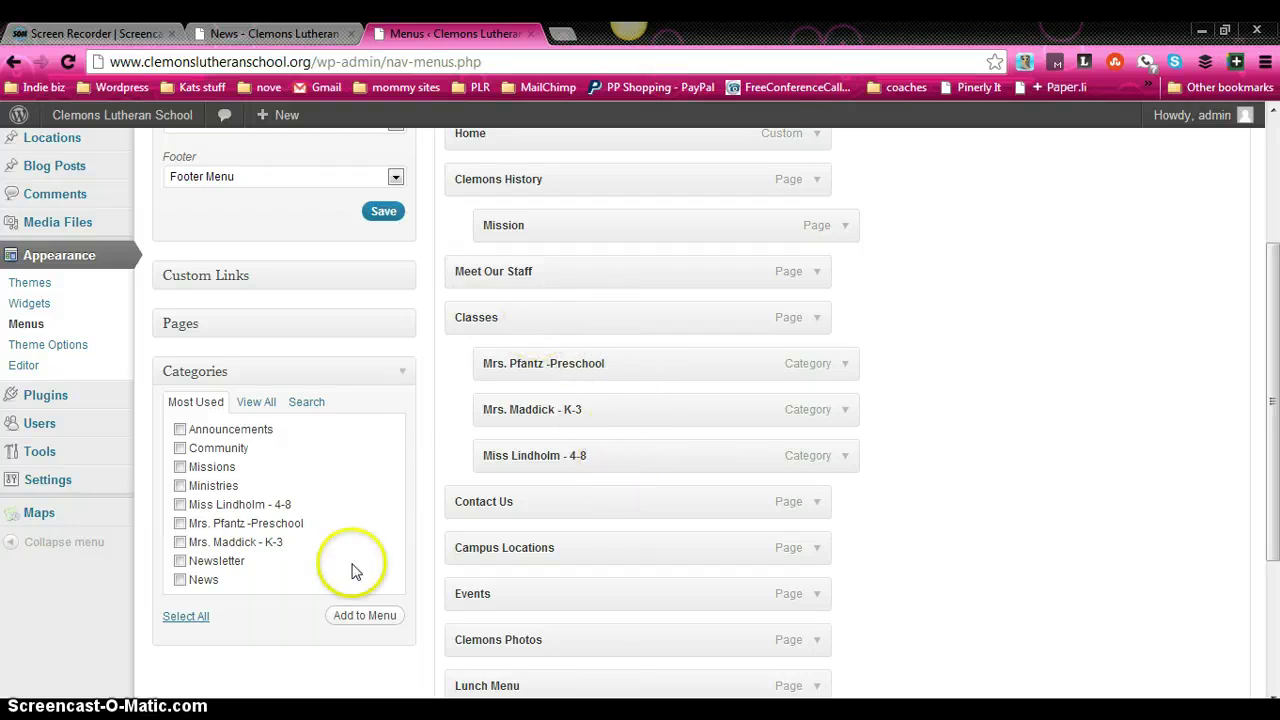
click(245, 437)
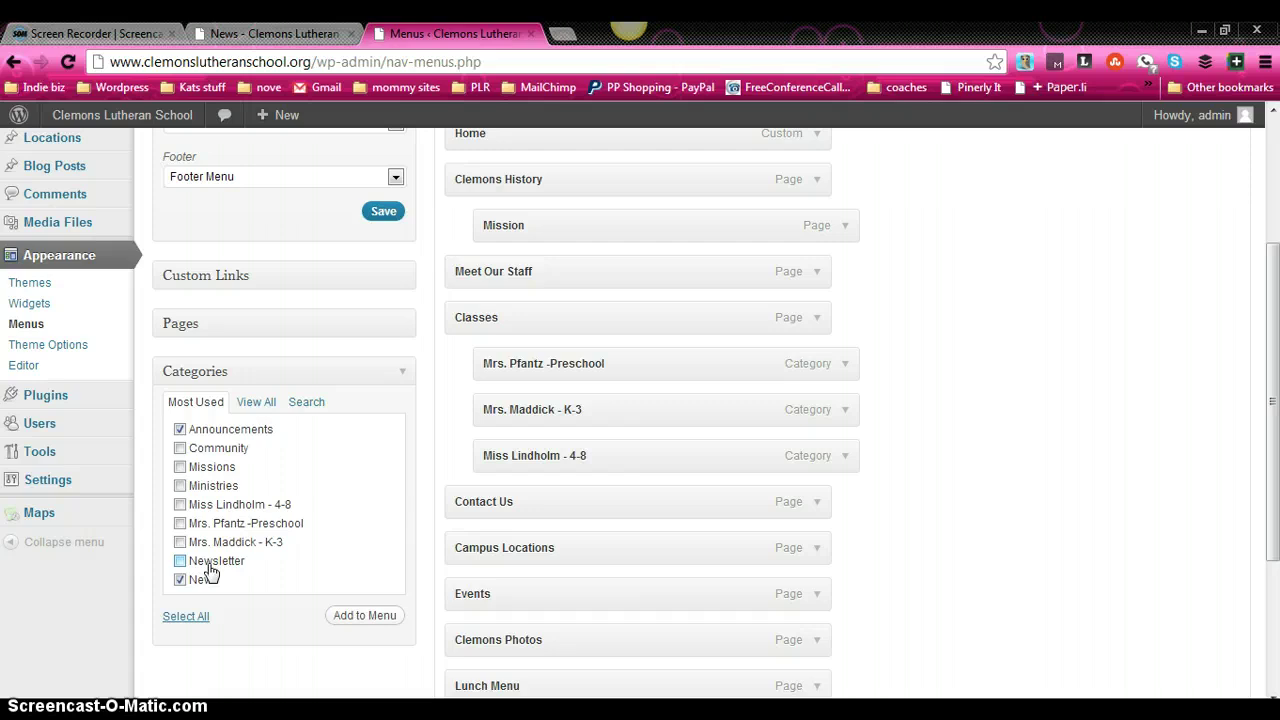
click(377, 617)
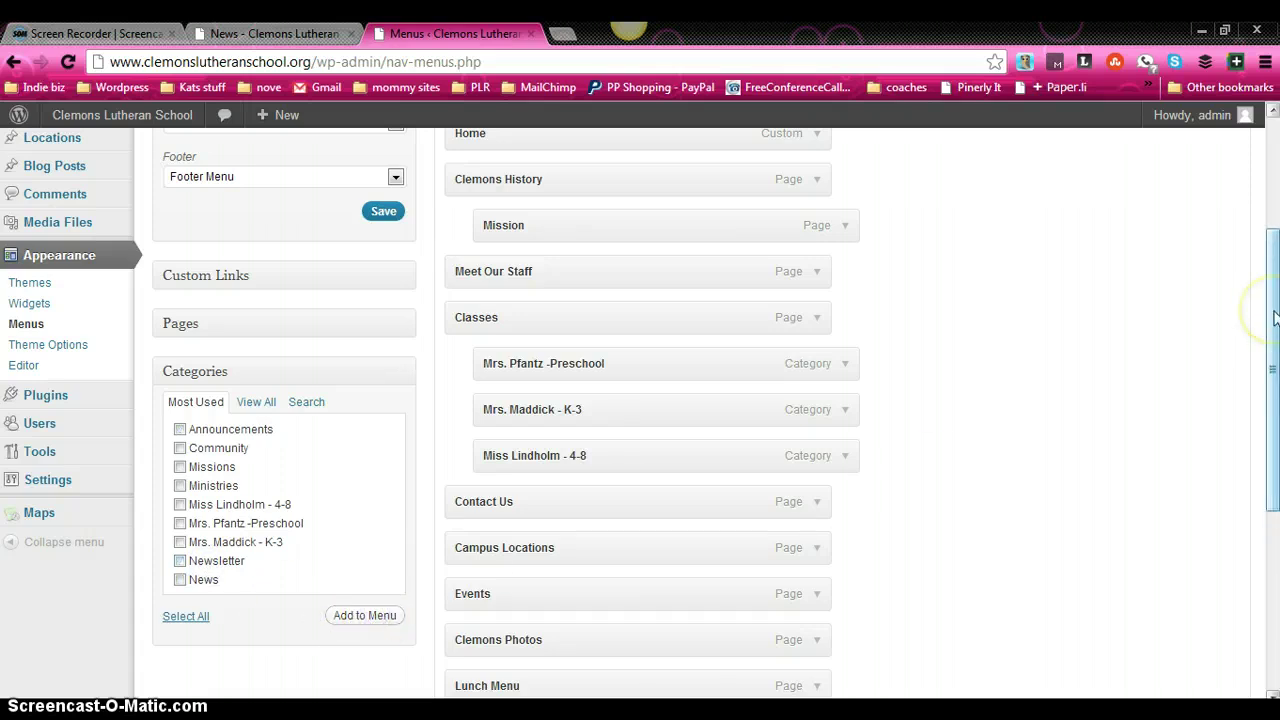
Step: Move News above Announcements and nest Announcements as a sub-item under News
drag(1273, 316, 1273, 495)
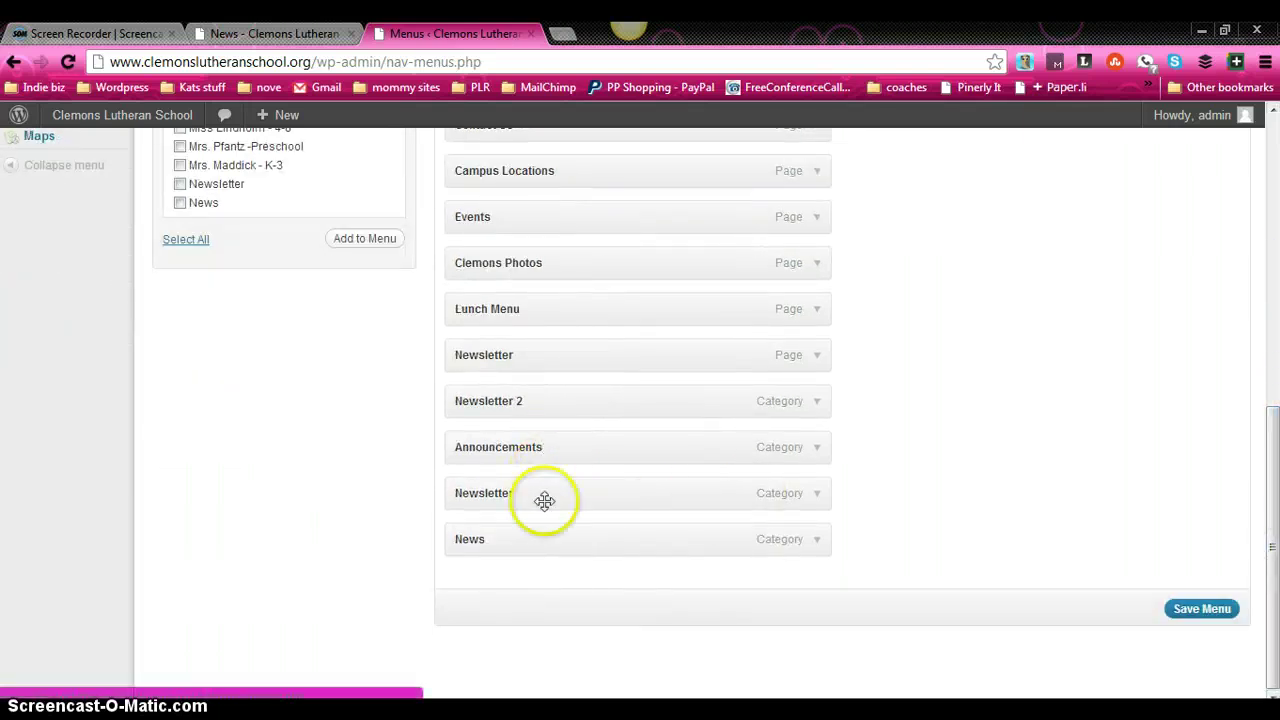
drag(547, 545, 546, 506)
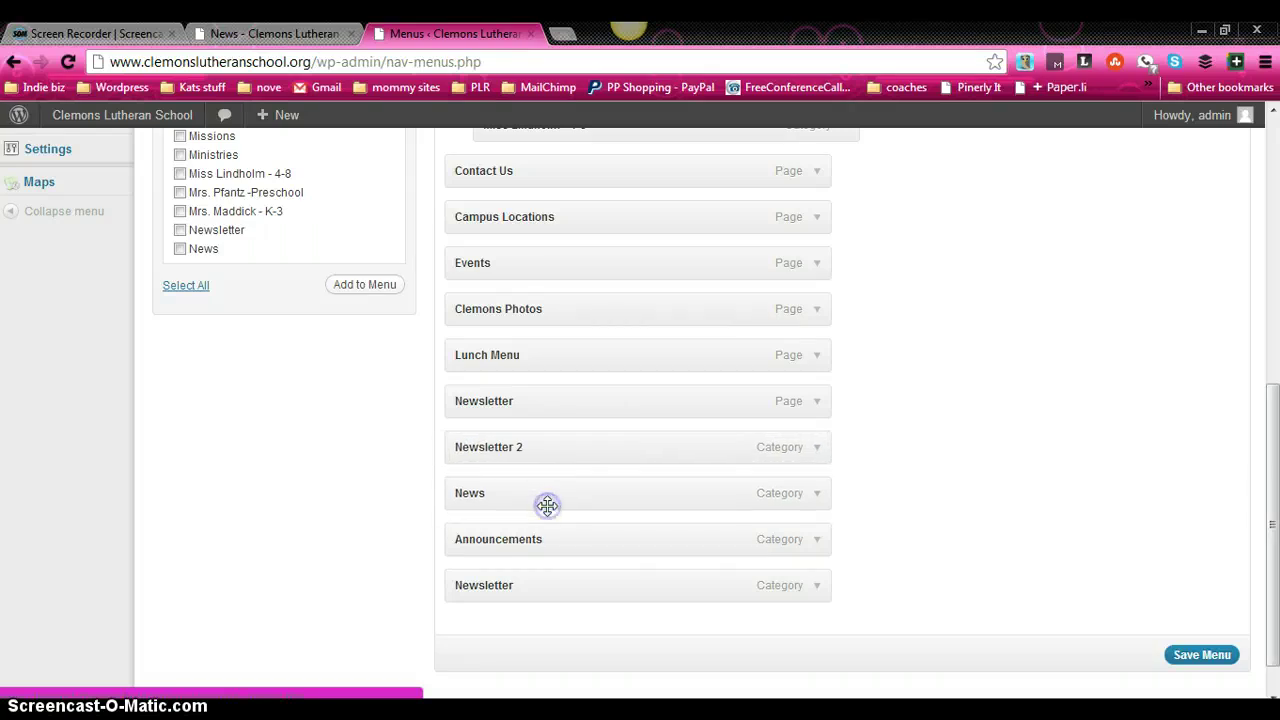
click(543, 537)
drag(550, 543, 600, 542)
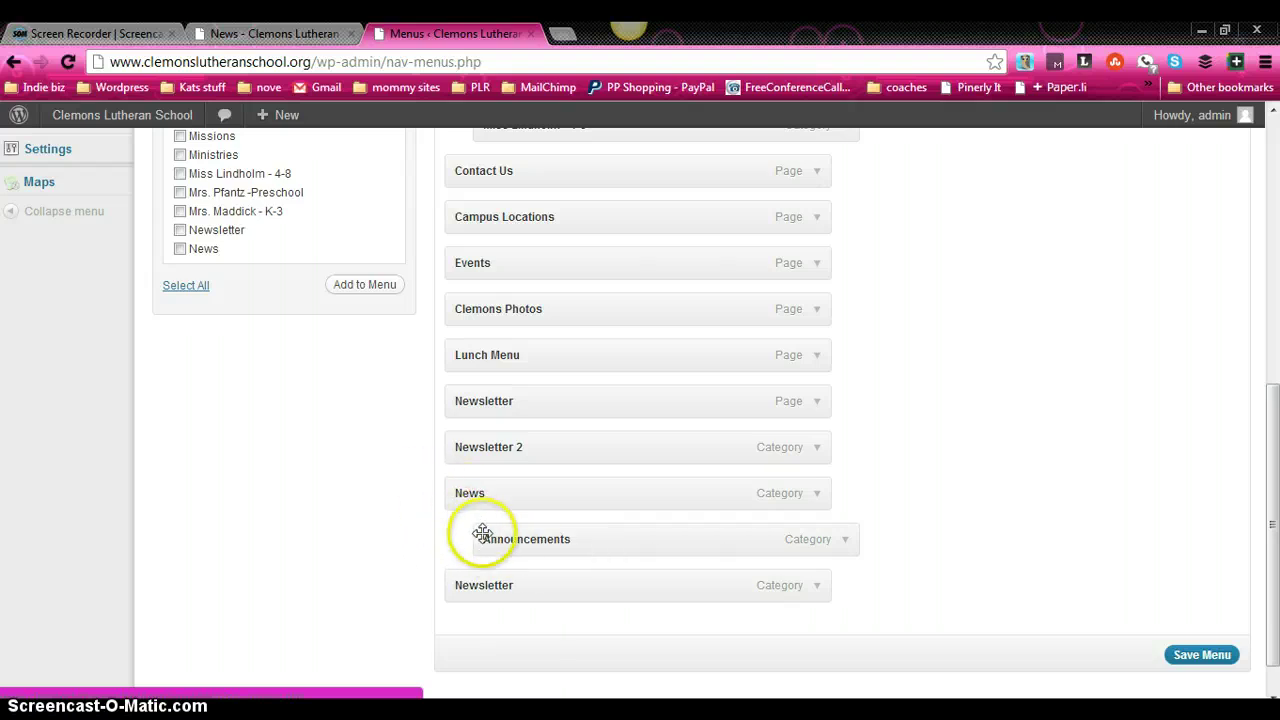
drag(480, 531, 510, 540)
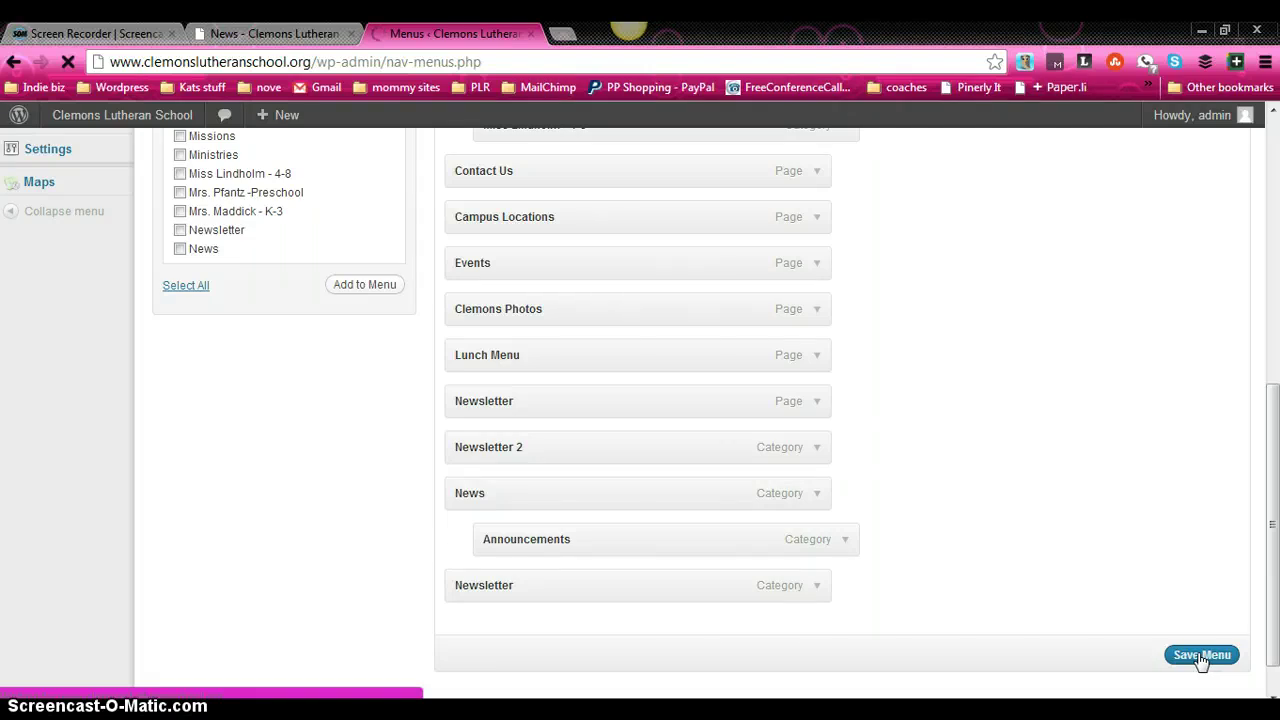
Step: Reload the live News page and open Announcements from the News dropdown
click(280, 33)
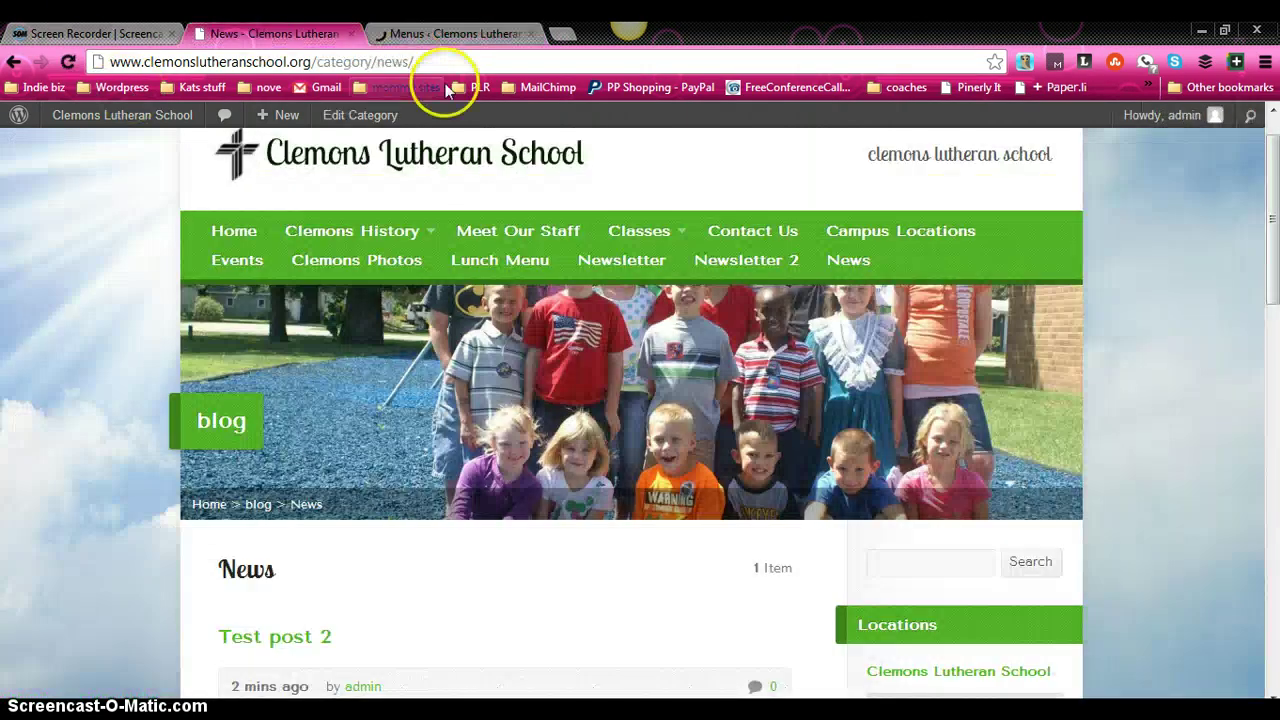
click(68, 62)
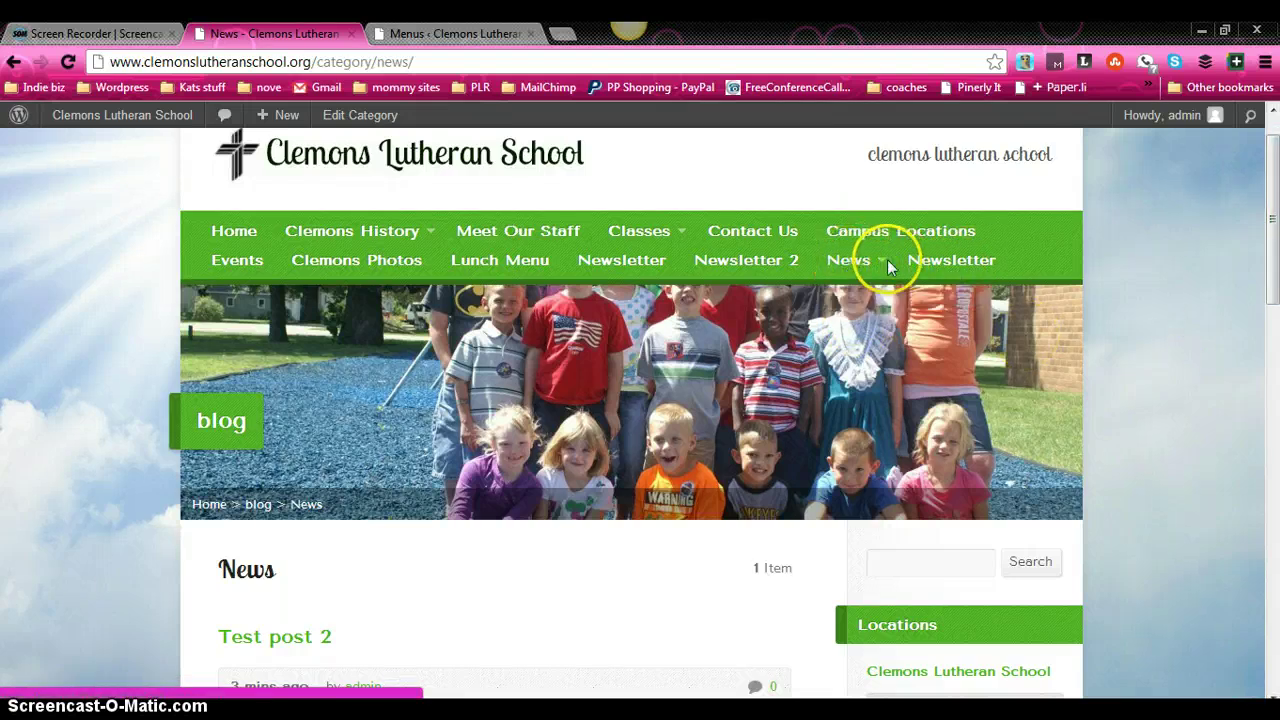
mouse_move(886, 268)
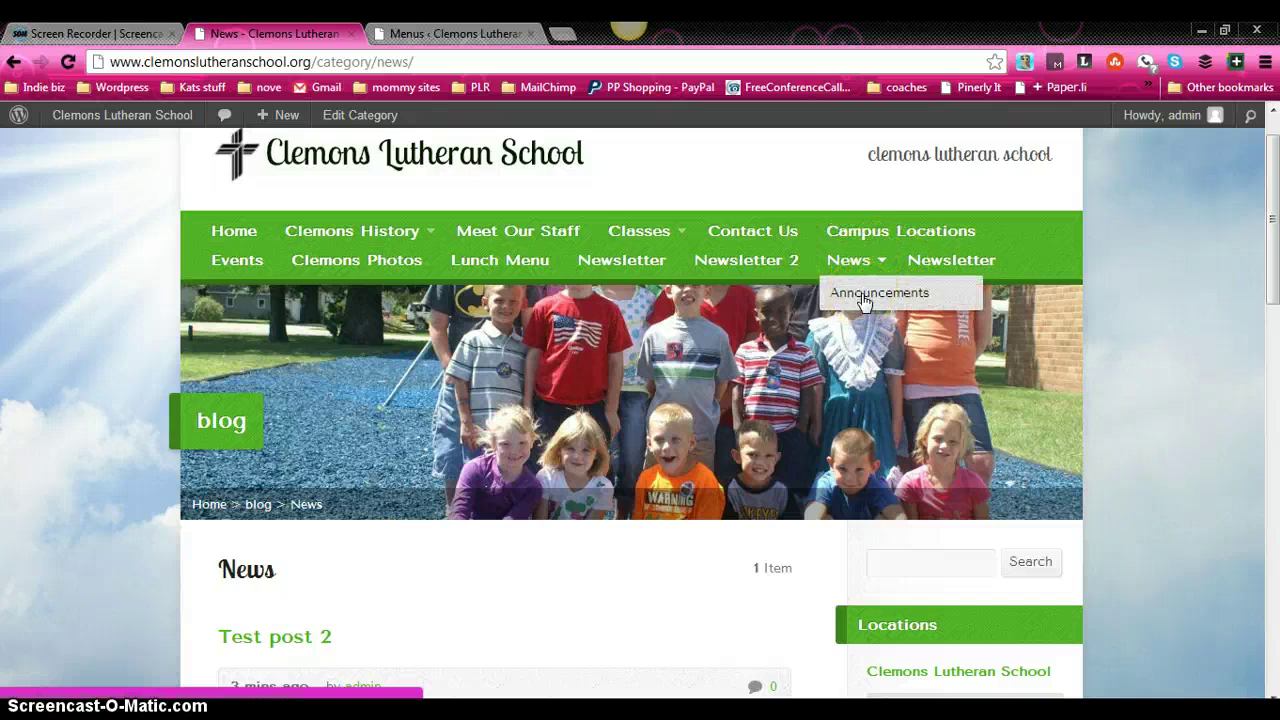
click(864, 300)
Step: Review the Announcements page and check the other header menu dropdowns
scroll(1209, 380, down, 5)
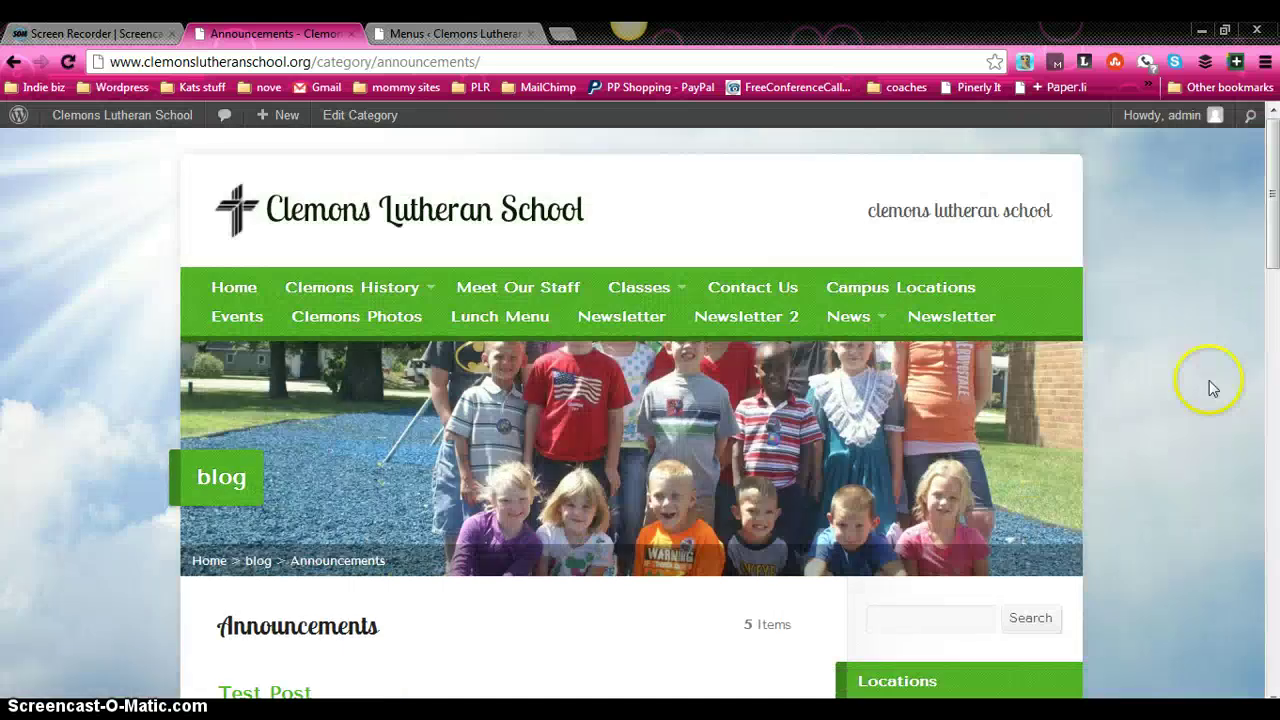
scroll(1194, 407, down, 2)
scroll(1194, 407, up, 7)
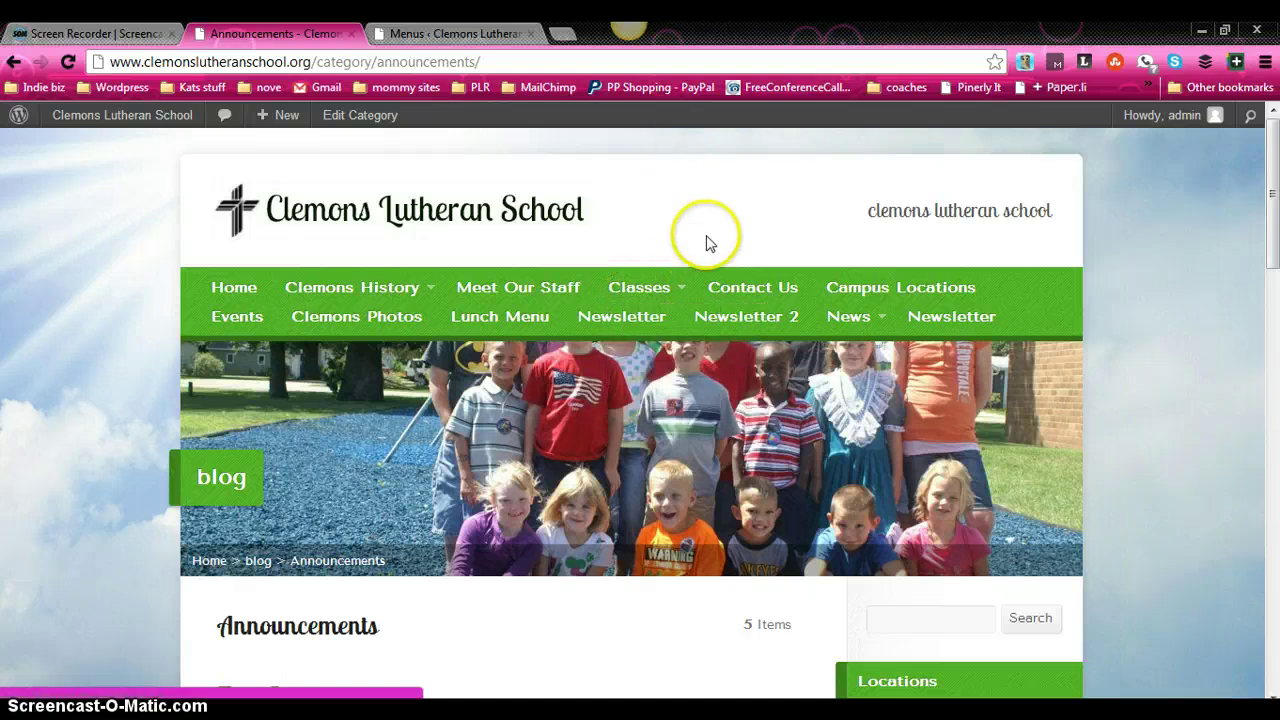
mouse_move(686, 289)
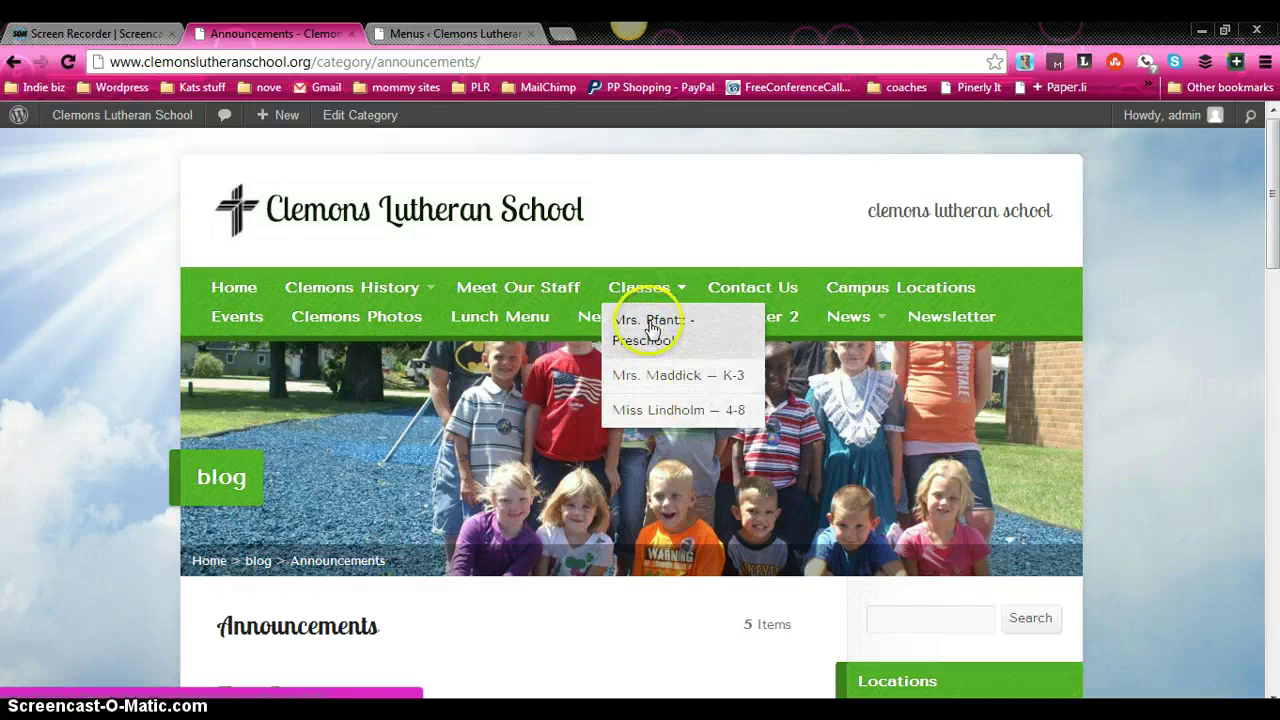
mouse_move(405, 292)
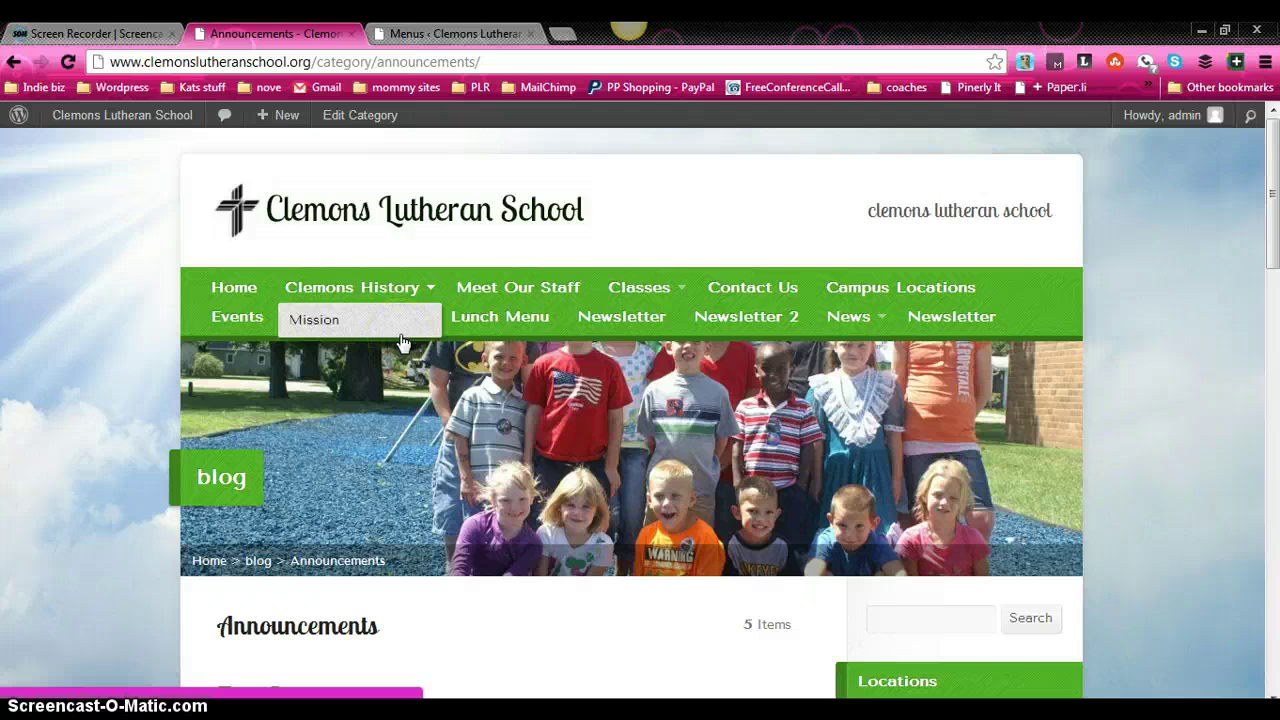
click(455, 33)
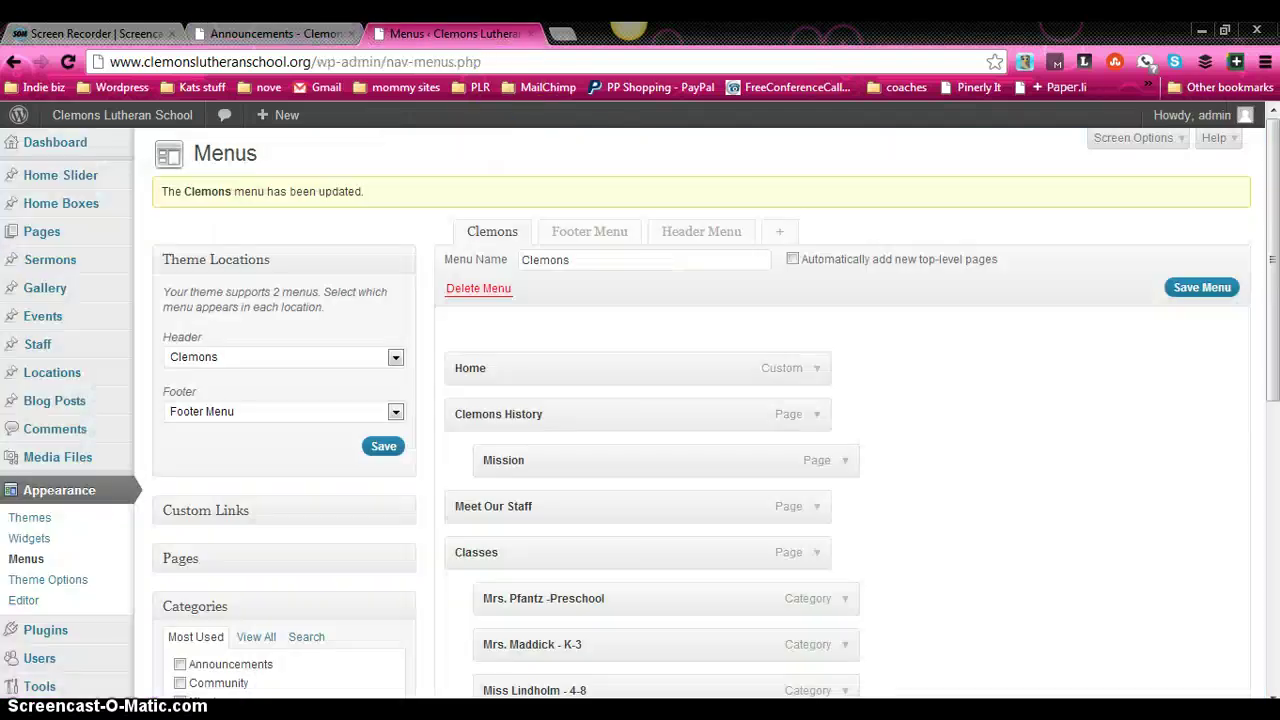
drag(1270, 206, 1270, 296)
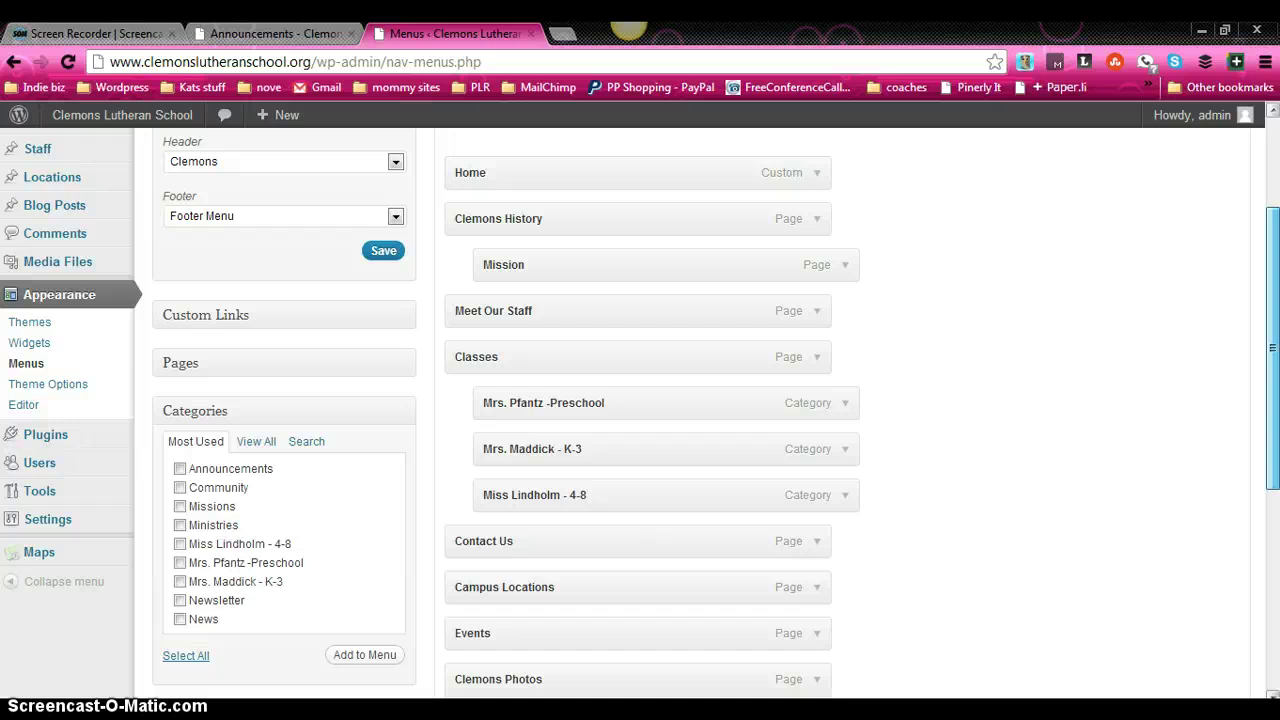
scroll(1113, 447, down, 5)
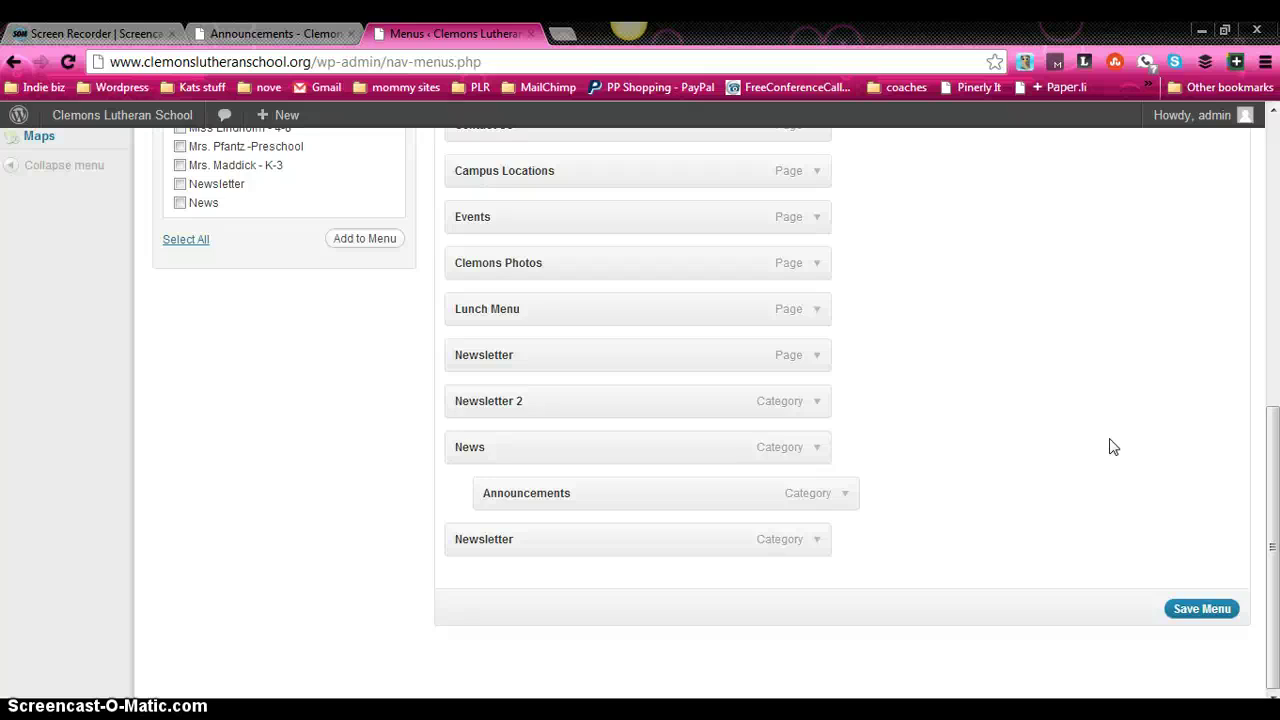
scroll(1113, 447, up, 5)
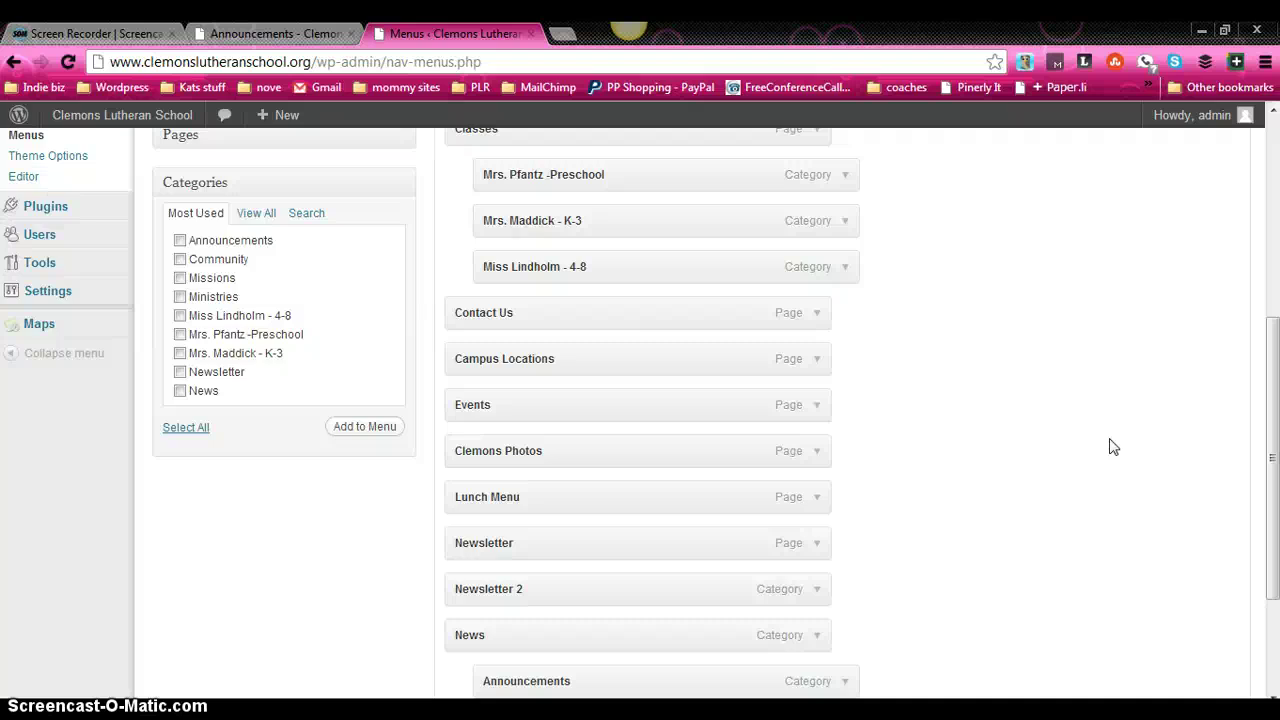
click(946, 428)
scroll(938, 428, up, 1)
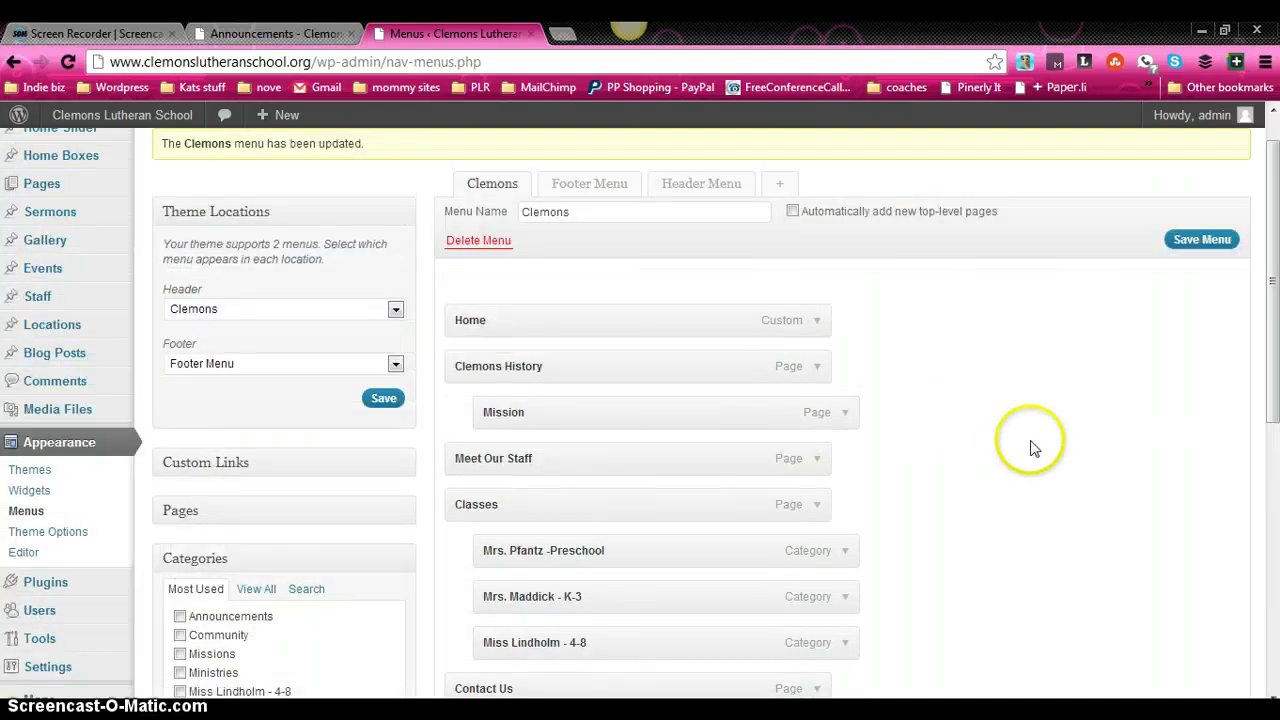
scroll(1031, 449, down, 6)
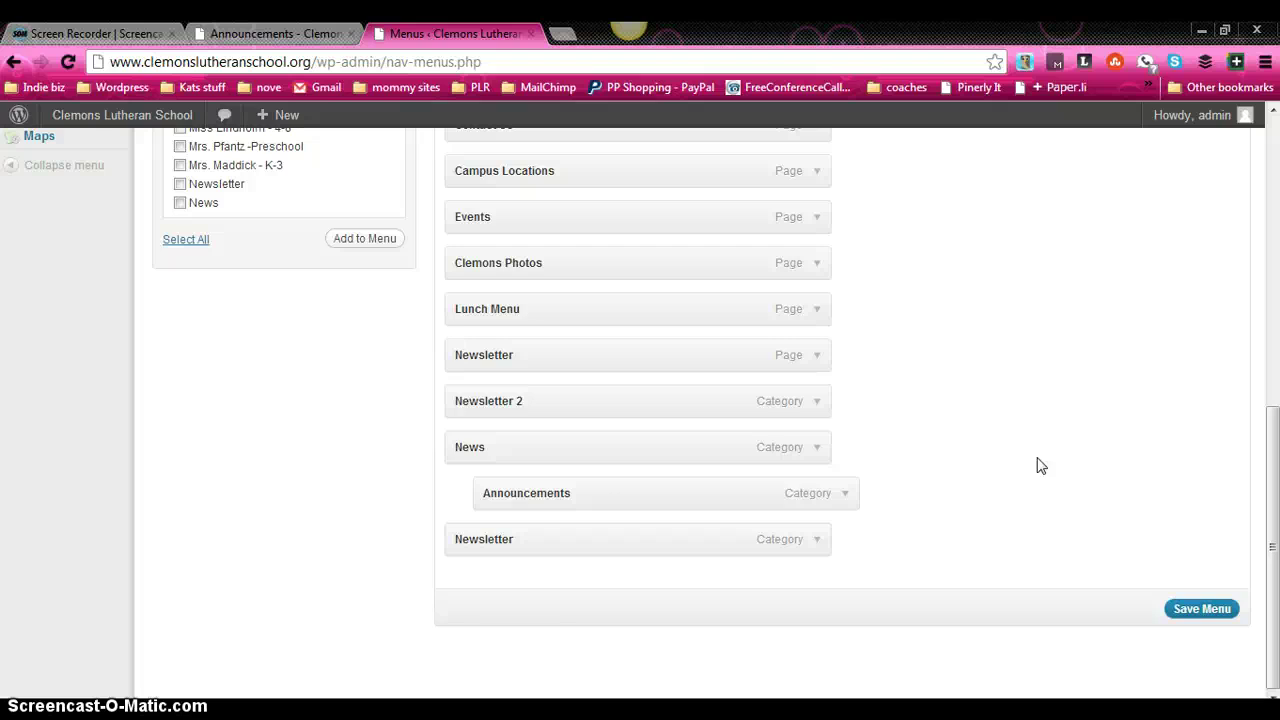
click(1030, 471)
drag(1271, 443, 1273, 356)
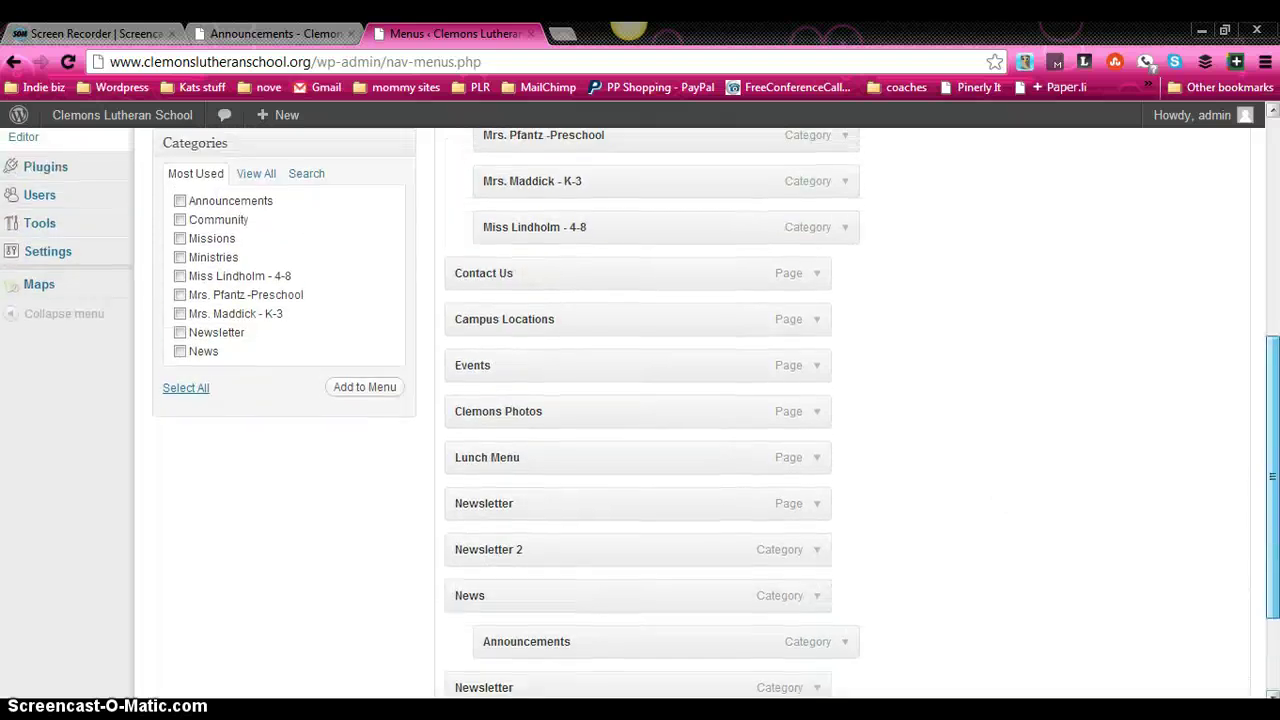
click(1023, 416)
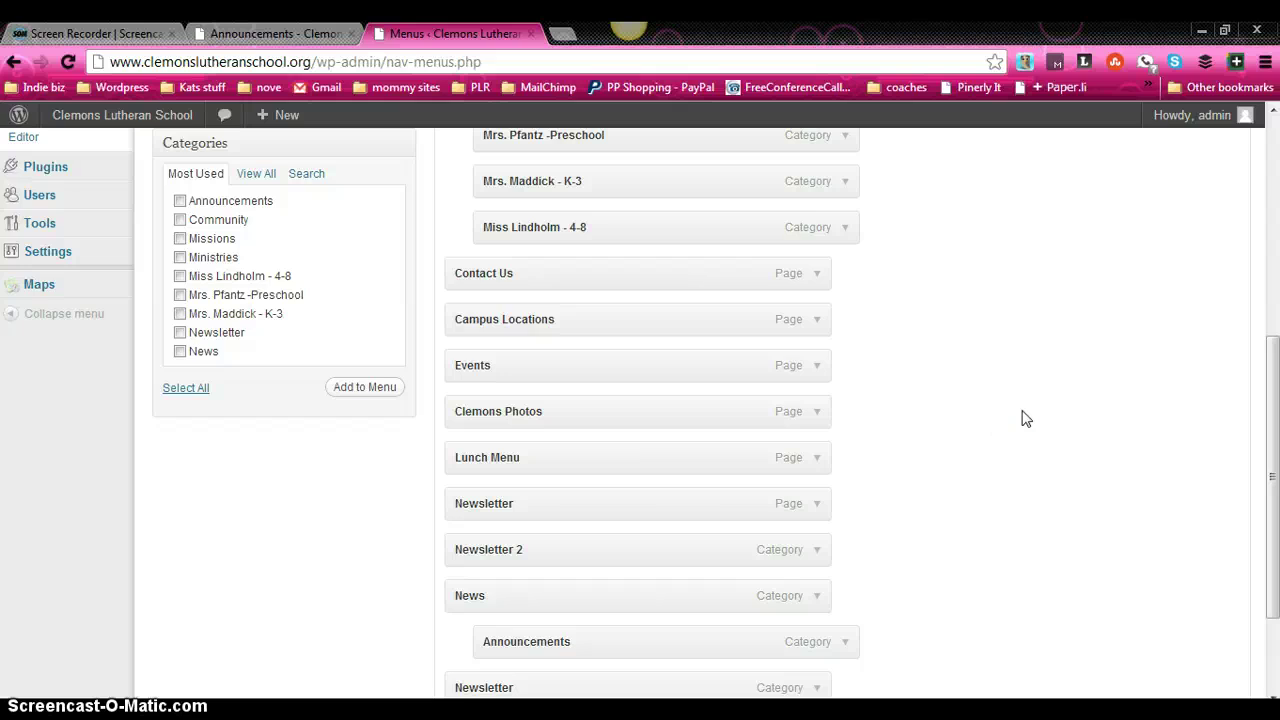